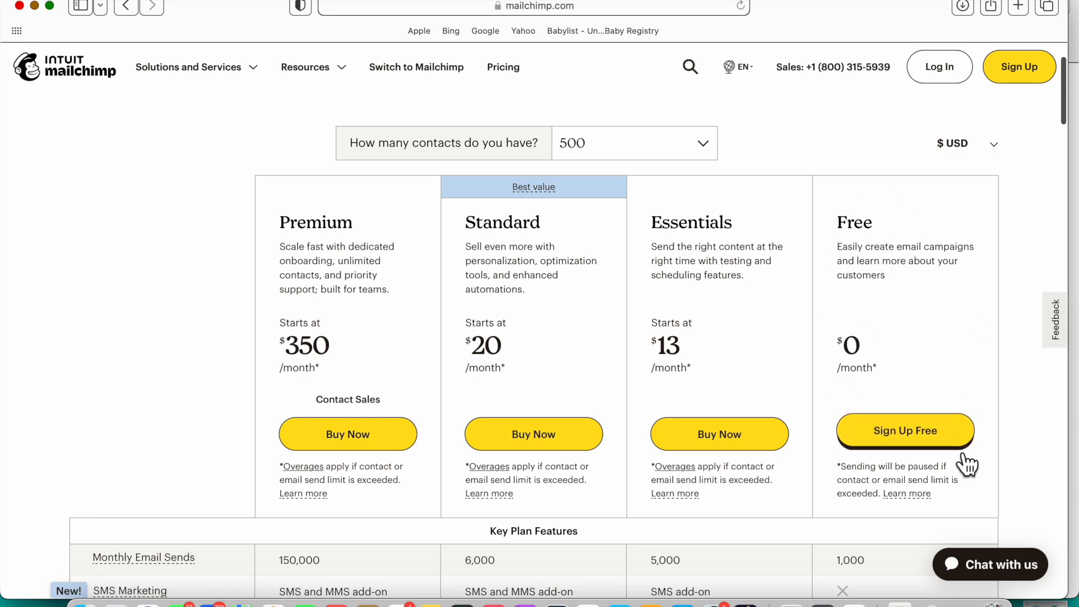
{"action": "scroll", "coordinate": [958, 468], "scroll_direction": "down", "scroll_amount": 1}
{"action": "scroll", "coordinate": [957, 472], "scroll_direction": "down", "scroll_amount": 3}
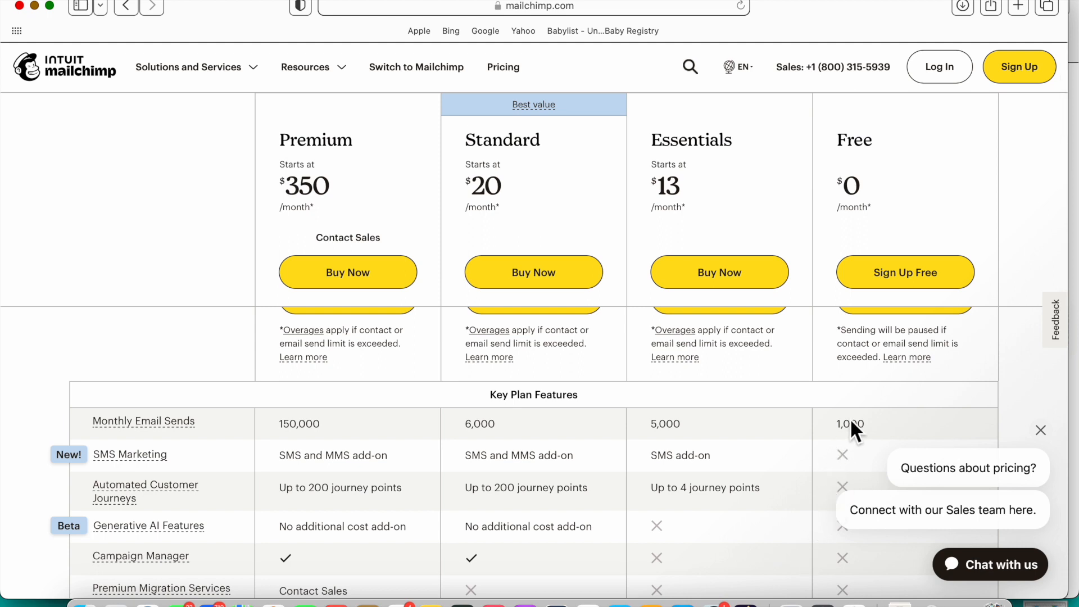
{"action": "scroll", "coordinate": [867, 415], "scroll_direction": "down", "scroll_amount": 2}
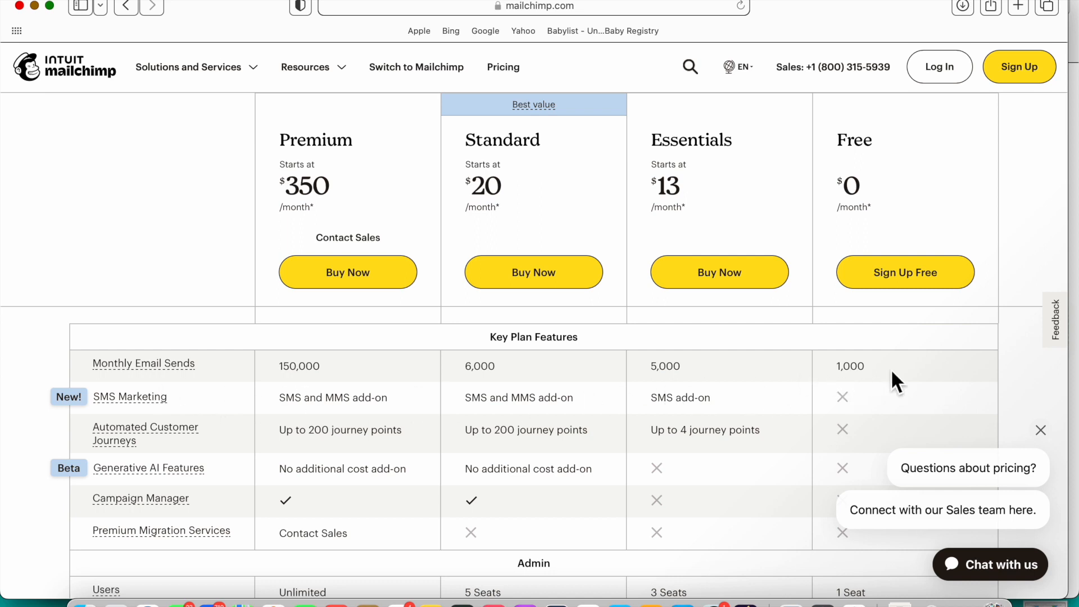
{"action": "scroll", "coordinate": [880, 450], "scroll_direction": "down", "scroll_amount": 3}
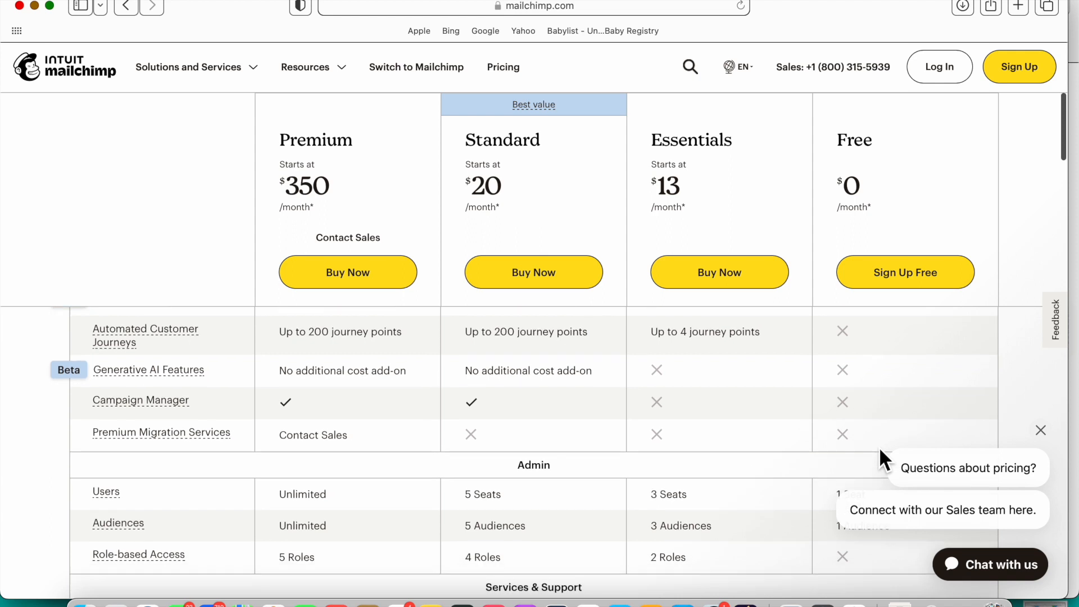
{"action": "scroll", "coordinate": [880, 449], "scroll_direction": "down", "scroll_amount": 2}
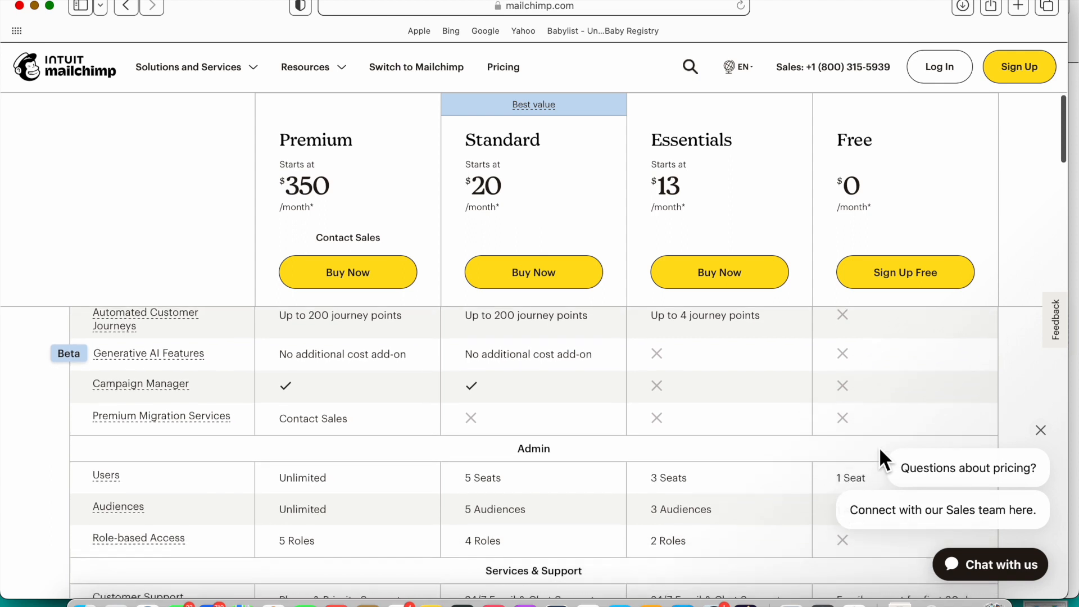
{"action": "scroll", "coordinate": [878, 446], "scroll_direction": "down", "scroll_amount": 1}
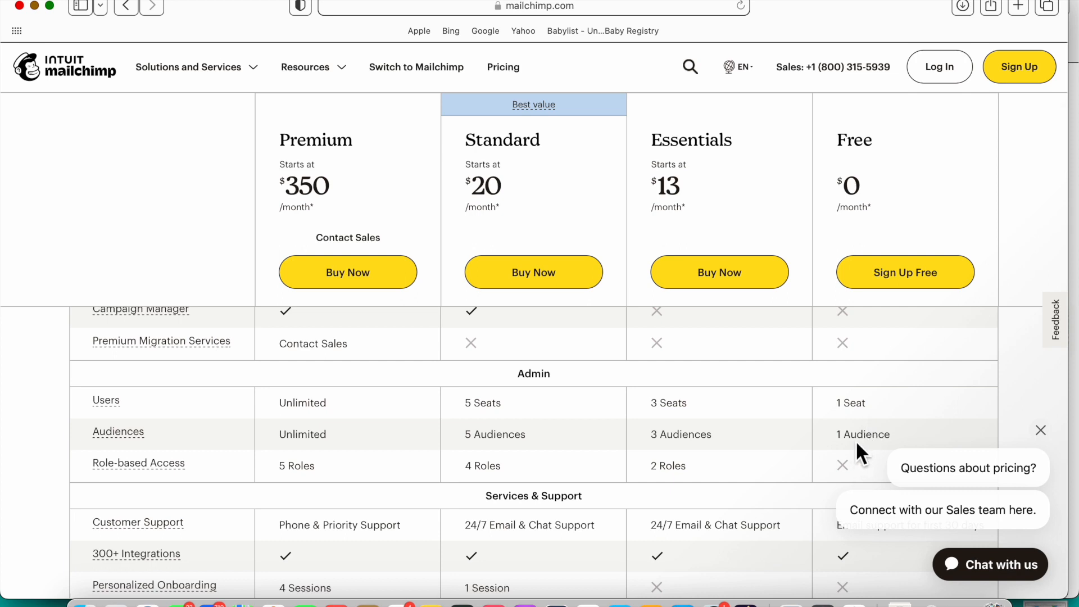
{"action": "scroll", "coordinate": [856, 443], "scroll_direction": "down", "scroll_amount": 2}
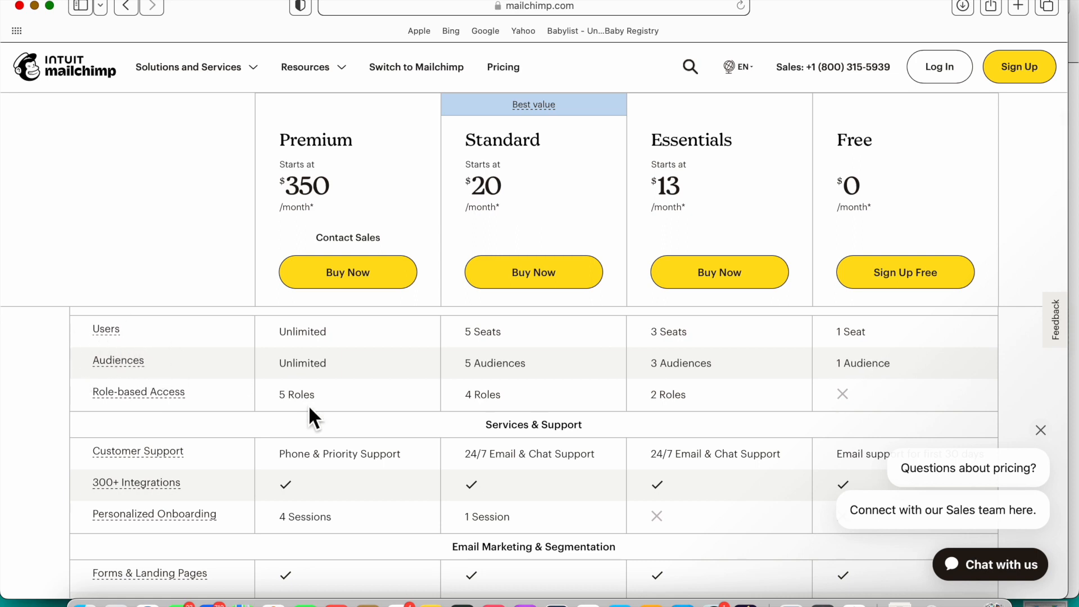
{"action": "scroll", "coordinate": [339, 483], "scroll_direction": "down", "scroll_amount": 3}
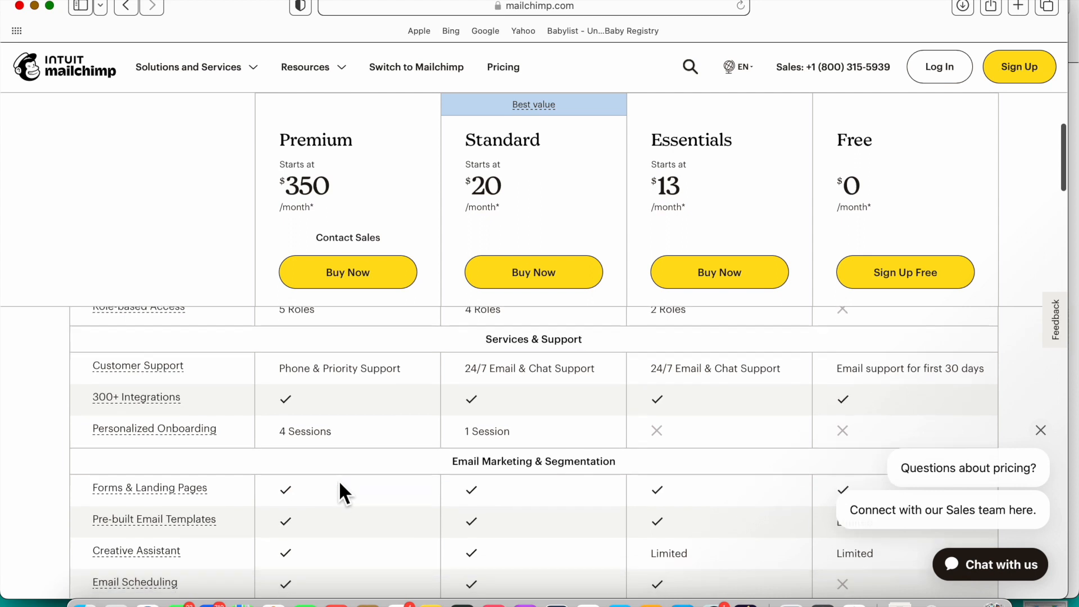
{"action": "scroll", "coordinate": [339, 483], "scroll_direction": "down", "scroll_amount": 2}
{"action": "scroll", "coordinate": [340, 483], "scroll_direction": "down", "scroll_amount": 3}
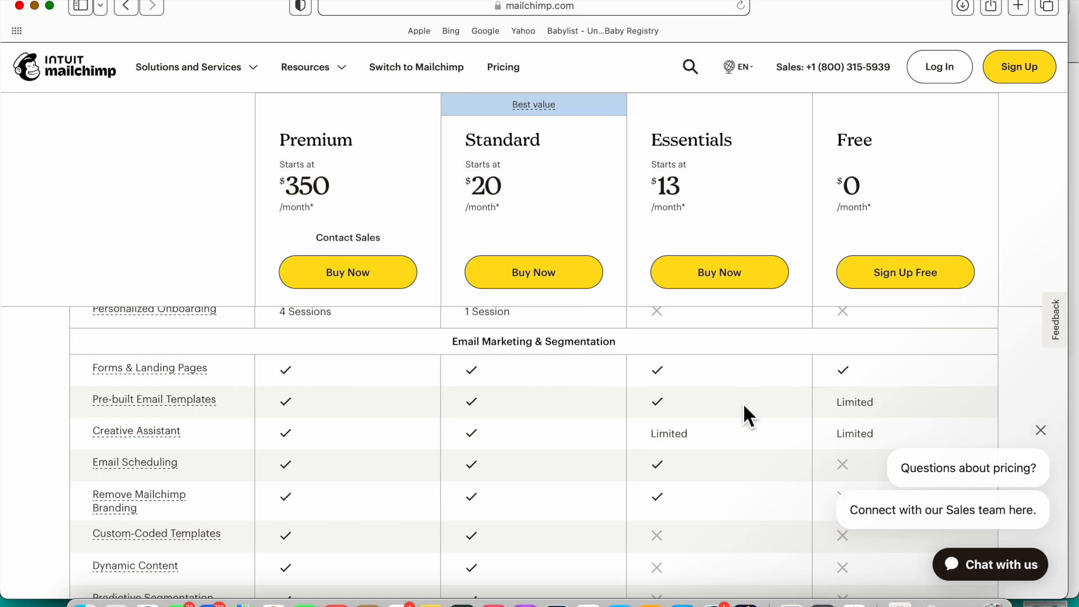
{"action": "scroll", "coordinate": [743, 403], "scroll_direction": "down", "scroll_amount": 3}
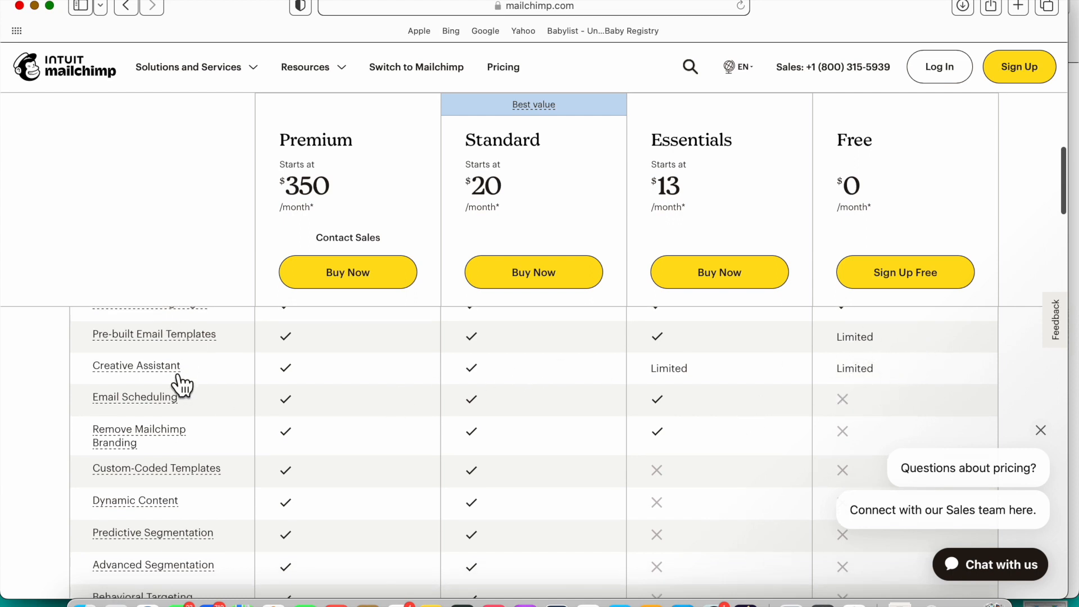
{"action": "scroll", "coordinate": [204, 446], "scroll_direction": "down", "scroll_amount": 1}
{"action": "scroll", "coordinate": [204, 447], "scroll_direction": "down", "scroll_amount": 5}
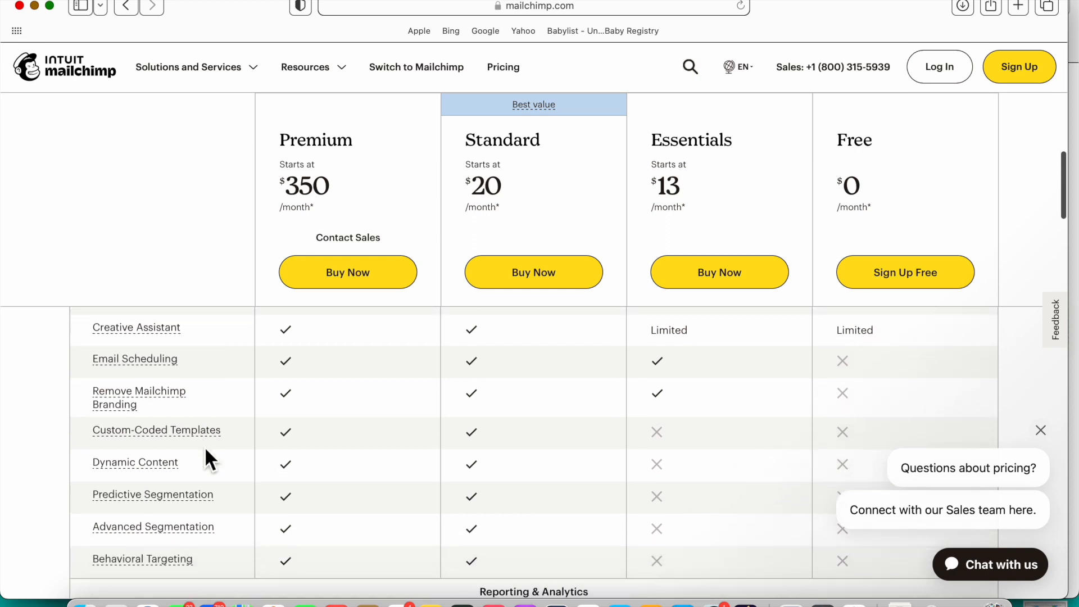
{"action": "scroll", "coordinate": [203, 455], "scroll_direction": "down", "scroll_amount": 6}
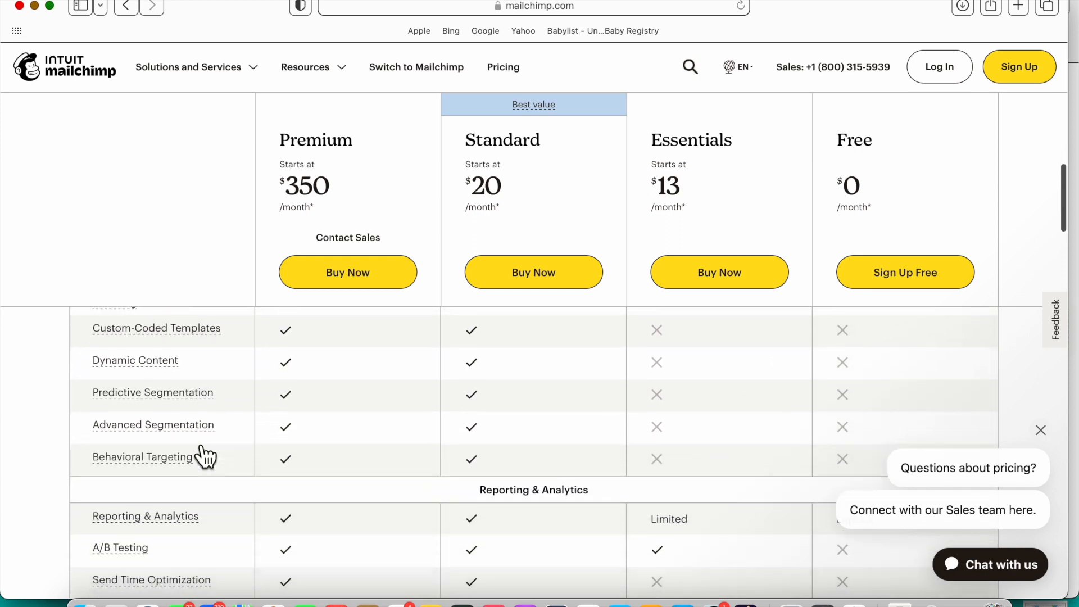
{"action": "scroll", "coordinate": [202, 446], "scroll_direction": "down", "scroll_amount": 1}
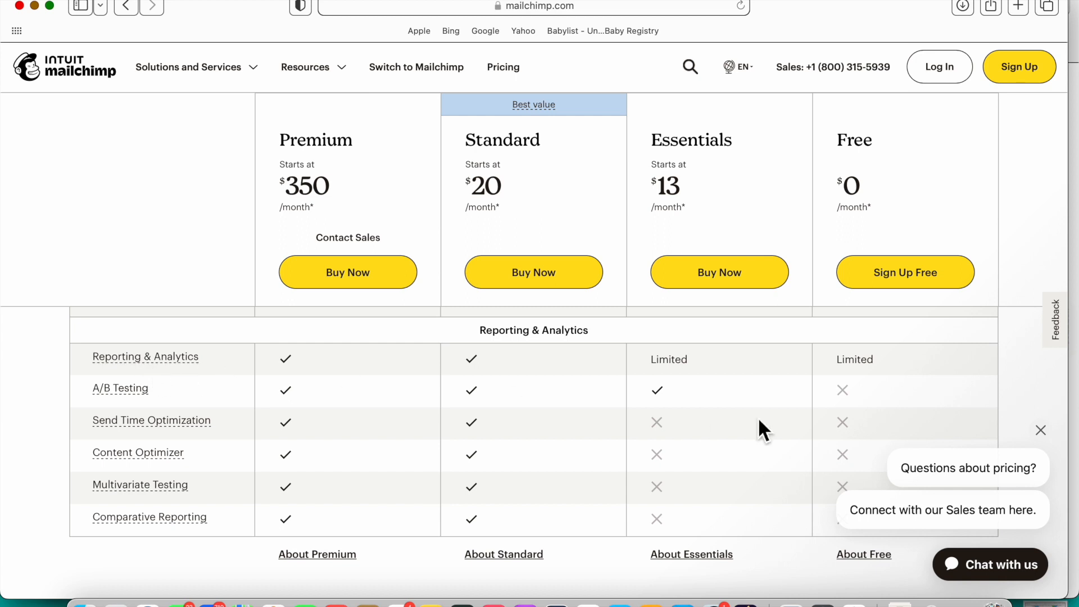
{"action": "scroll", "coordinate": [914, 372], "scroll_direction": "down", "scroll_amount": 1}
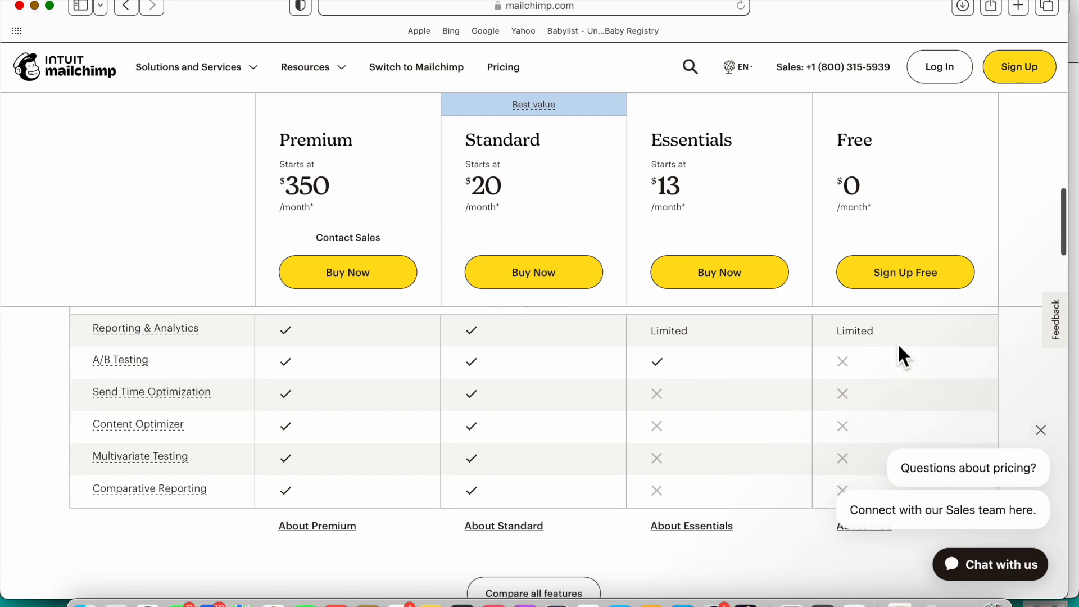
{"action": "scroll", "coordinate": [757, 425], "scroll_direction": "down", "scroll_amount": 6}
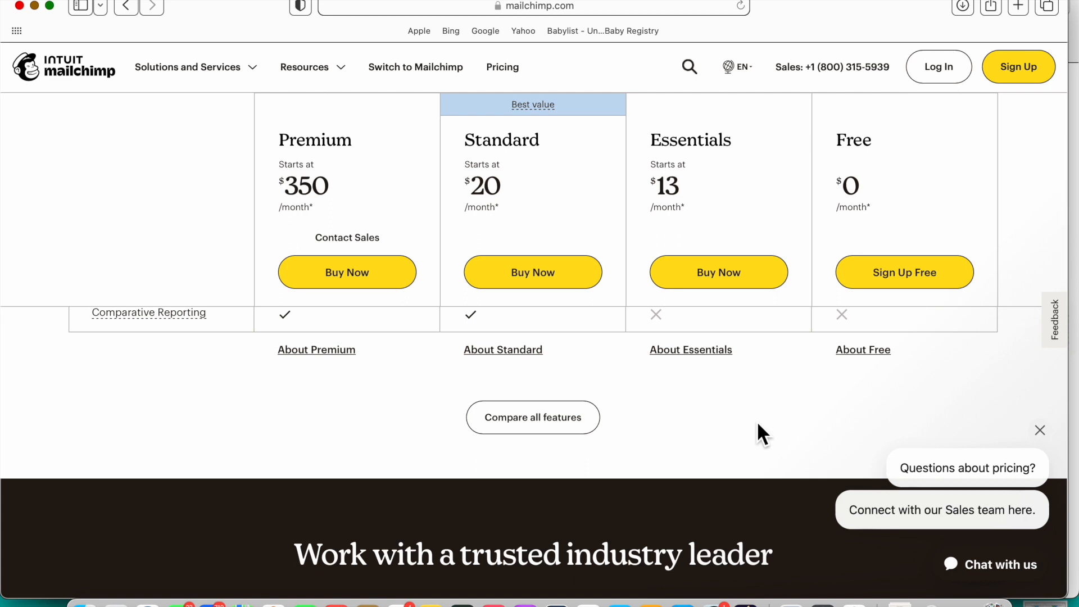
{"action": "scroll", "coordinate": [790, 393], "scroll_direction": "up", "scroll_amount": 18}
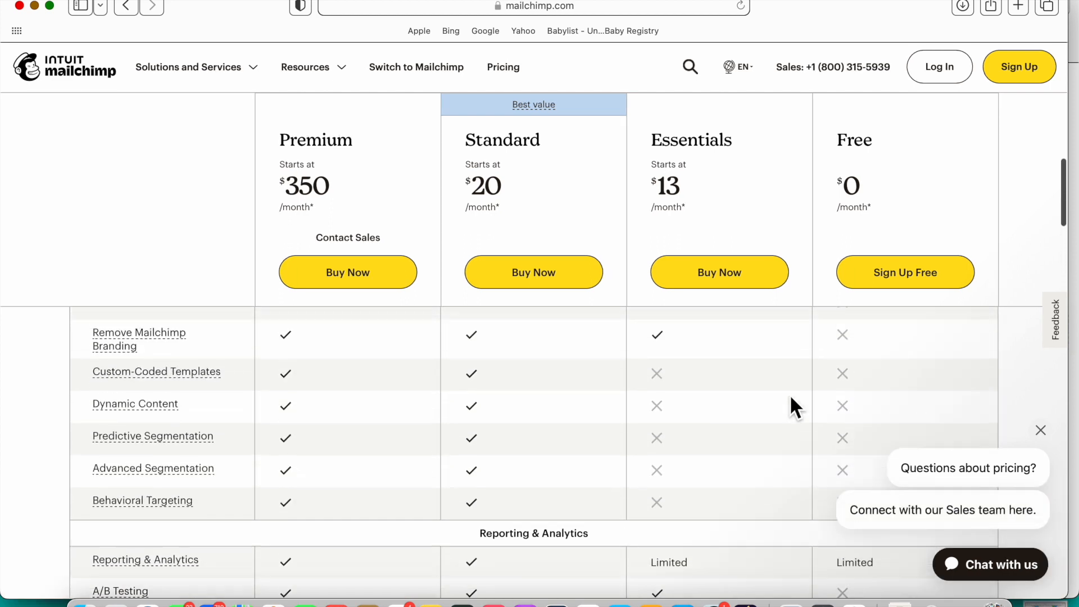
{"action": "scroll", "coordinate": [790, 394], "scroll_direction": "up", "scroll_amount": 12}
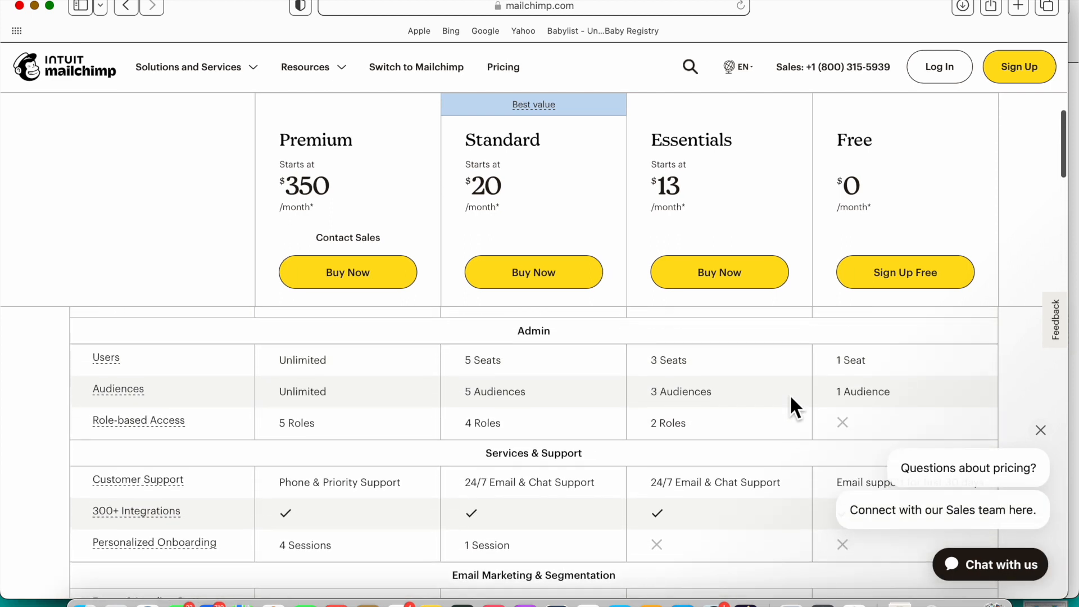
{"action": "scroll", "coordinate": [790, 393], "scroll_direction": "up", "scroll_amount": 15}
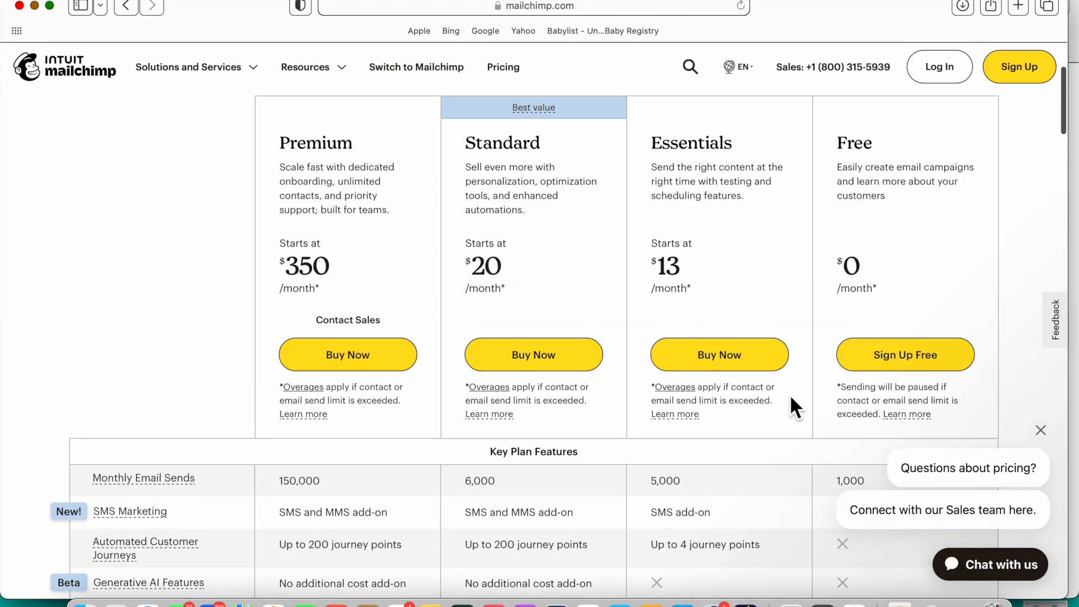
{"action": "scroll", "coordinate": [790, 394], "scroll_direction": "up", "scroll_amount": 2}
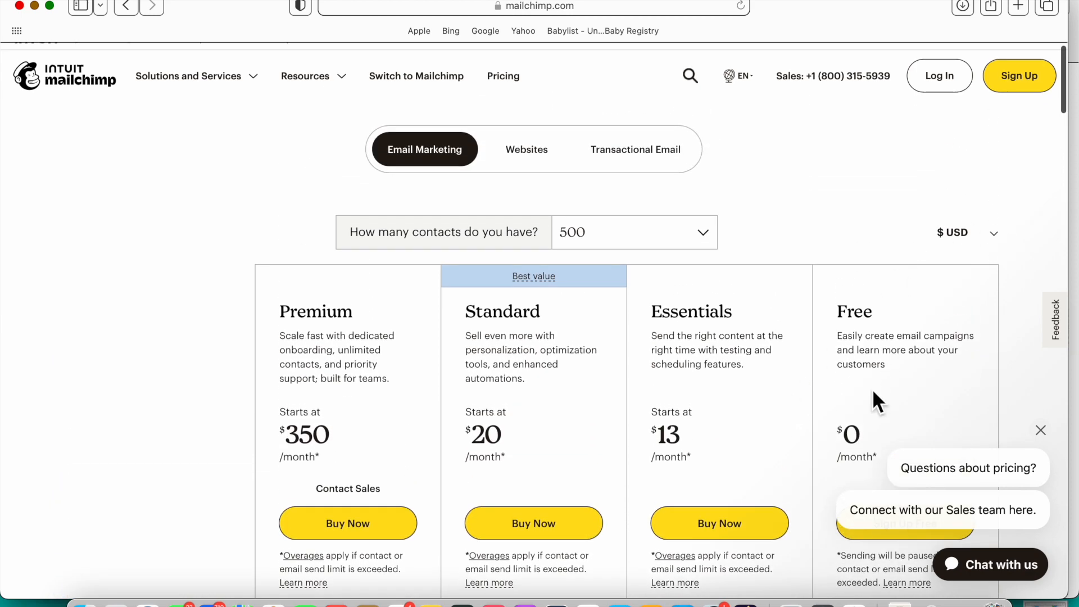
{"action": "scroll", "coordinate": [894, 326], "scroll_direction": "down", "scroll_amount": 4}
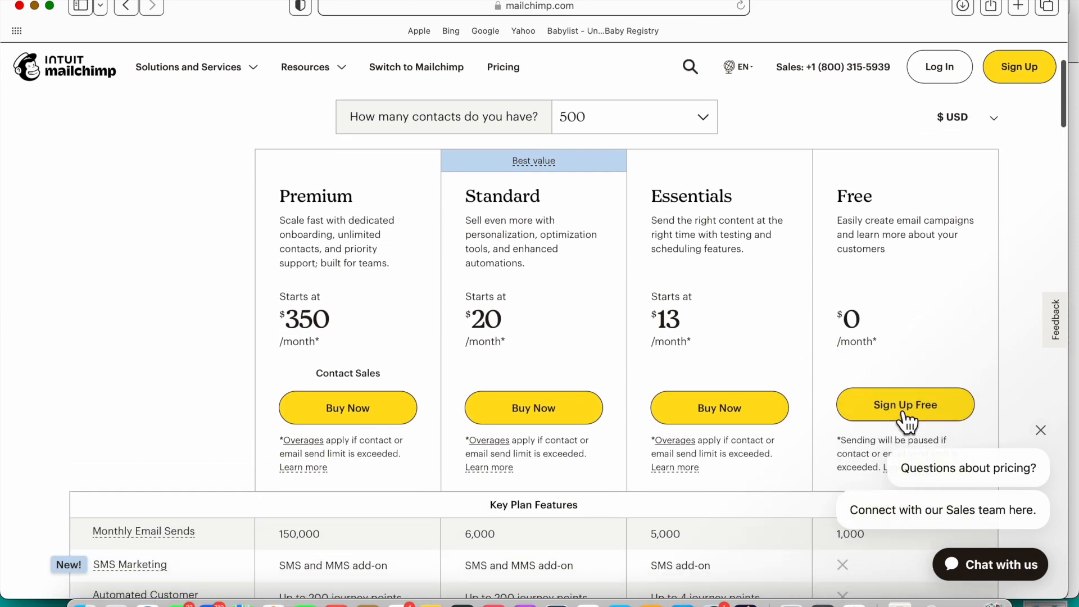
Step: Sign up free with the business email as username and a visible password, then start filling in the profile details
{"action": "left_click", "coordinate": [905, 409]}
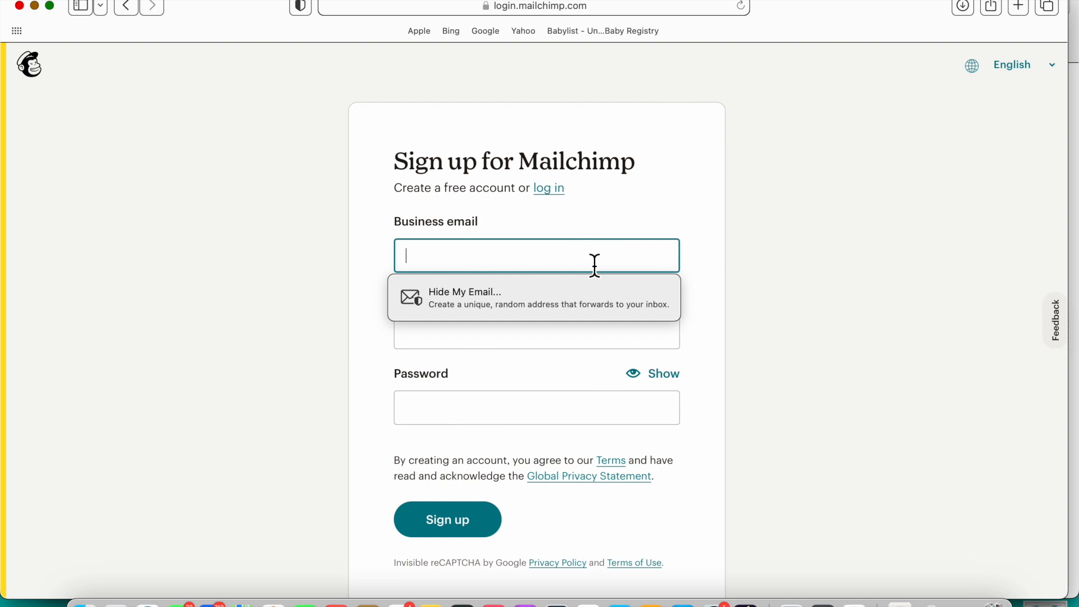
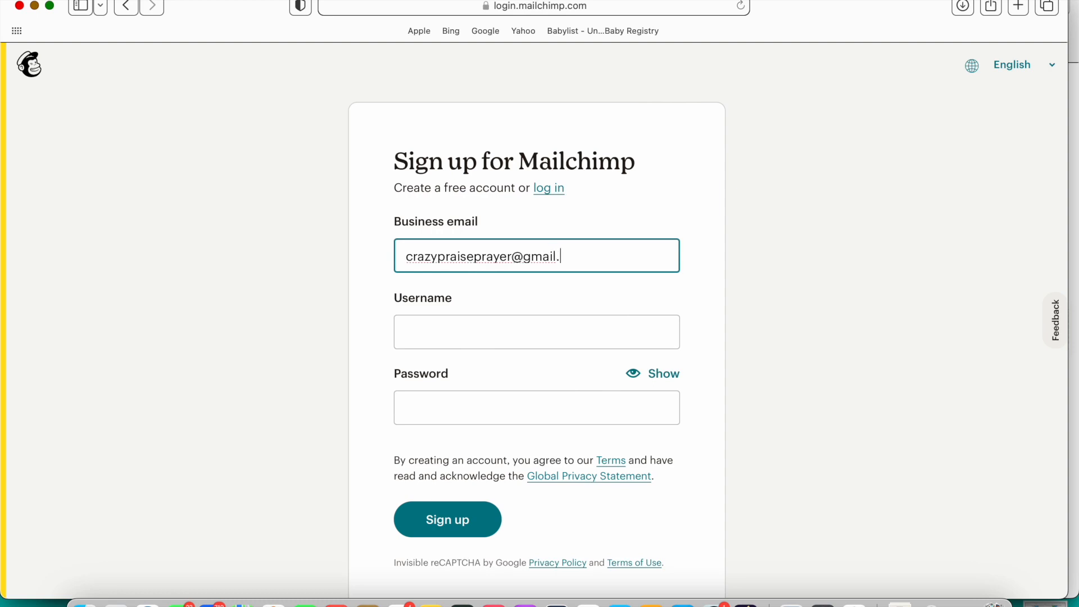
{"action": "left_click", "coordinate": [538, 339]}
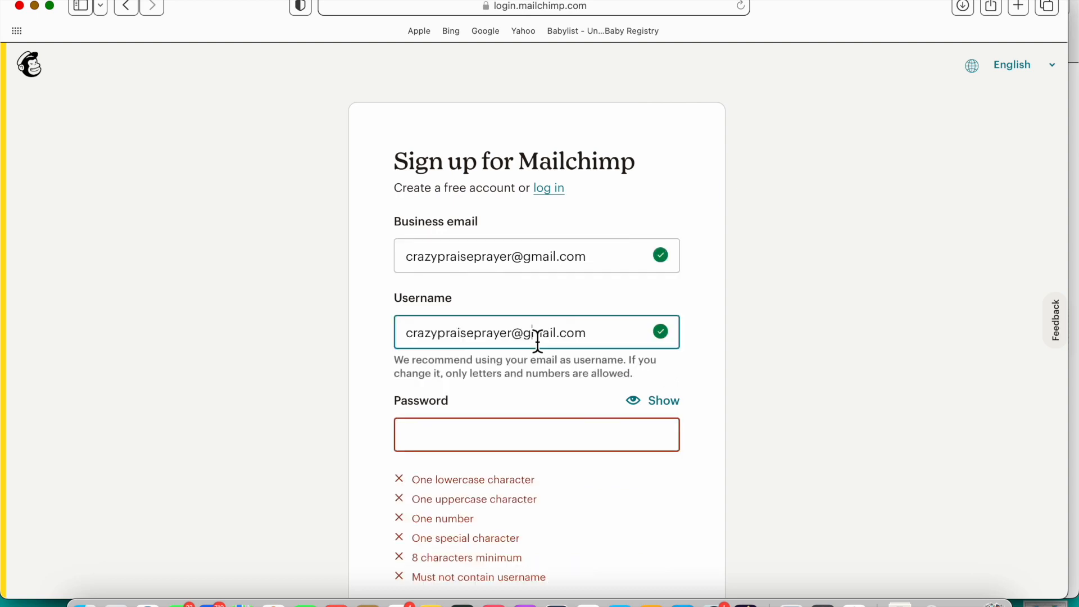
{"action": "left_click", "coordinate": [538, 444]}
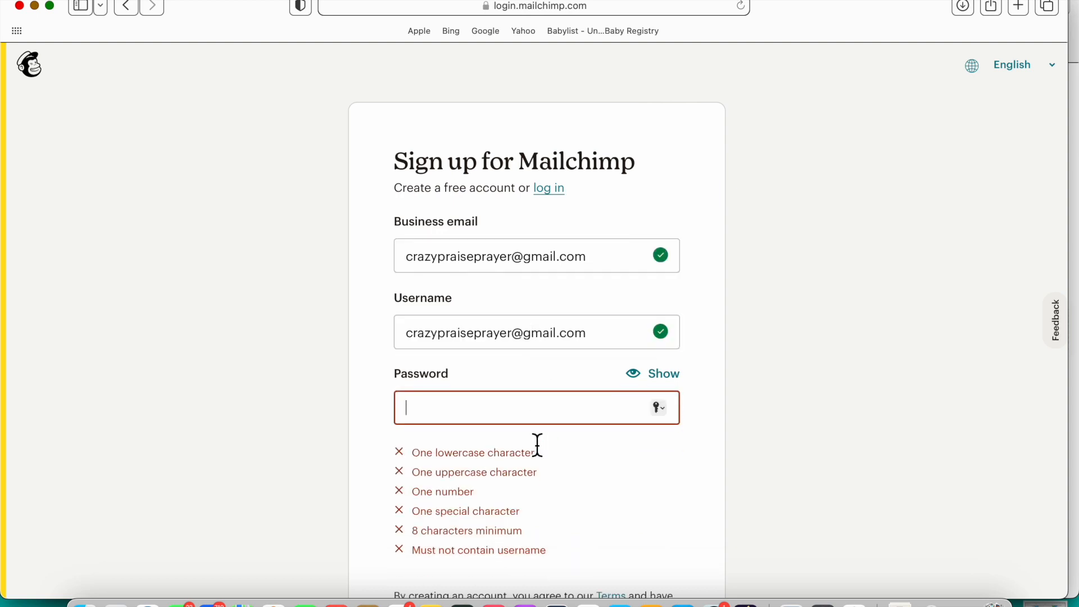
{"action": "left_click", "coordinate": [664, 387]}
{"action": "scroll", "coordinate": [535, 418], "scroll_direction": "down", "scroll_amount": 3}
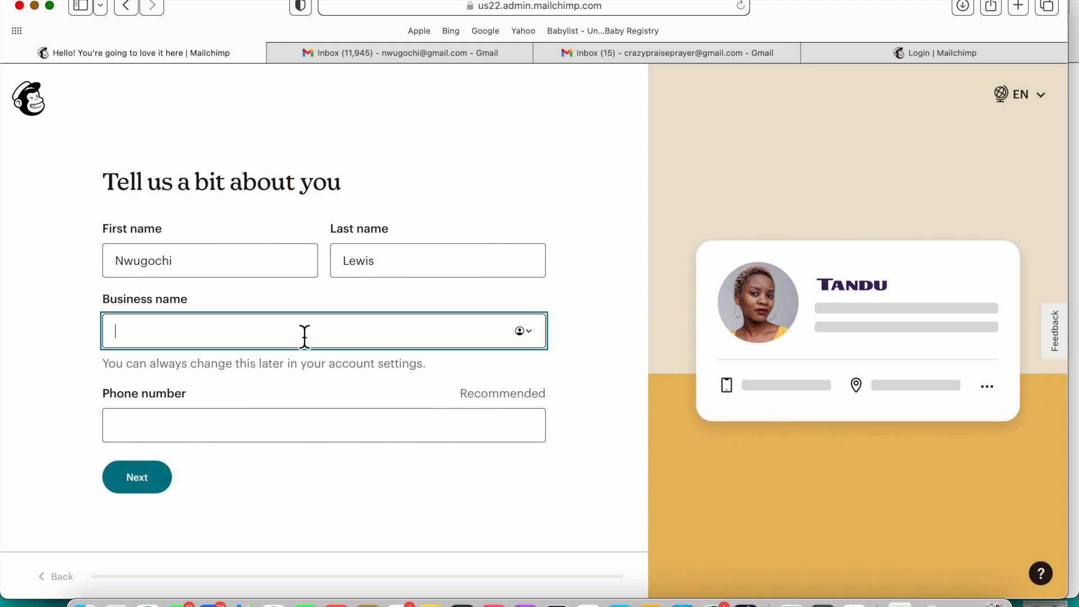
{"action": "type", "text": "Crazy"}
{"action": "type", "text": " Pr"}
{"action": "type", "text": "a"}
{"action": "type", "text": "ise Praye"}
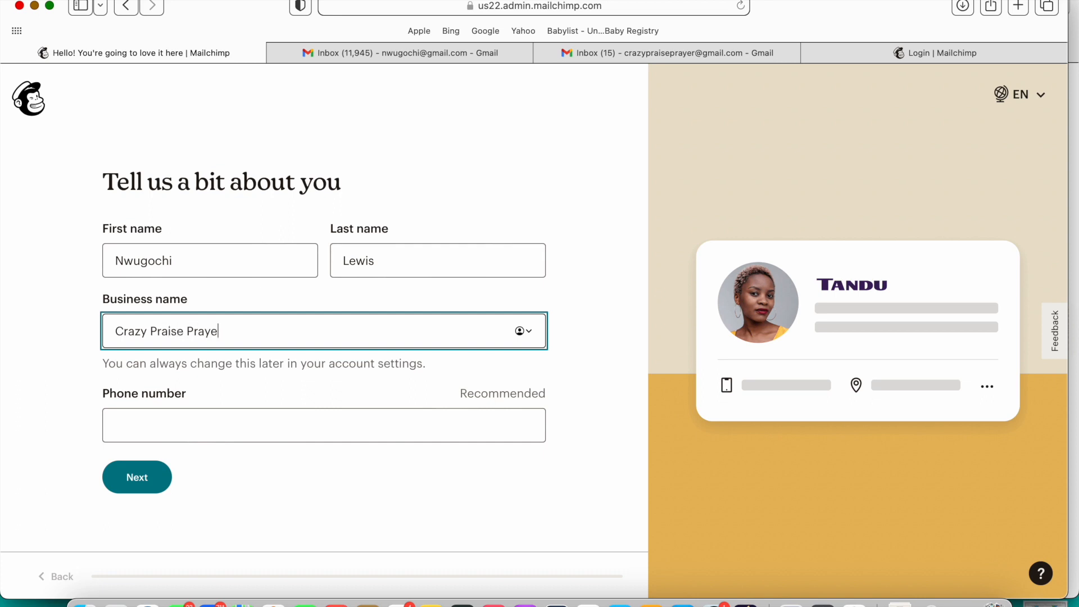
{"action": "type", "text": "r"}
Step: Submit the profile with business name Crazy Praise Prayer
{"action": "key", "text": "Return"}
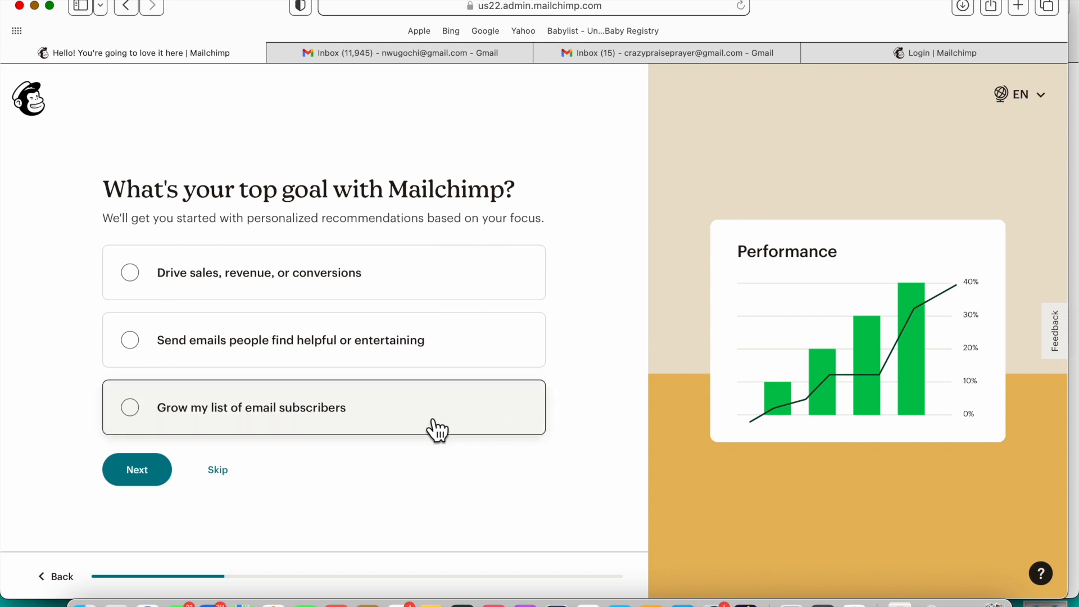
Step: Choose growing the email subscriber list as the top goal, with Email templates and Forms and landing pages as features
{"action": "left_click", "coordinate": [349, 429]}
{"action": "left_click", "coordinate": [157, 476]}
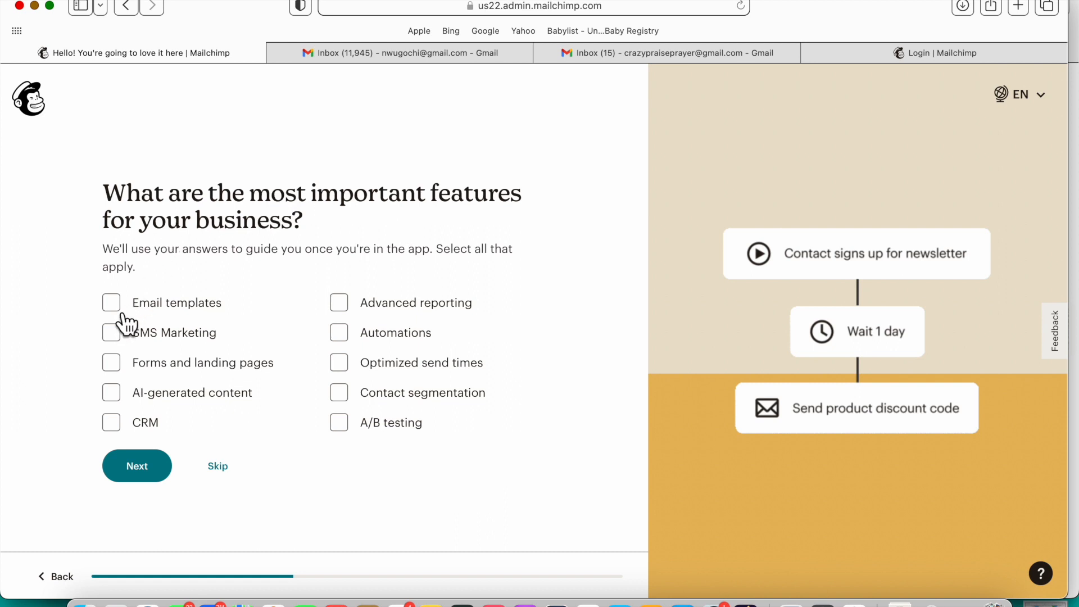
{"action": "left_click", "coordinate": [125, 323]}
{"action": "left_click", "coordinate": [124, 321]}
{"action": "left_click", "coordinate": [120, 368]}
{"action": "left_click", "coordinate": [127, 314]}
{"action": "left_click", "coordinate": [161, 473]}
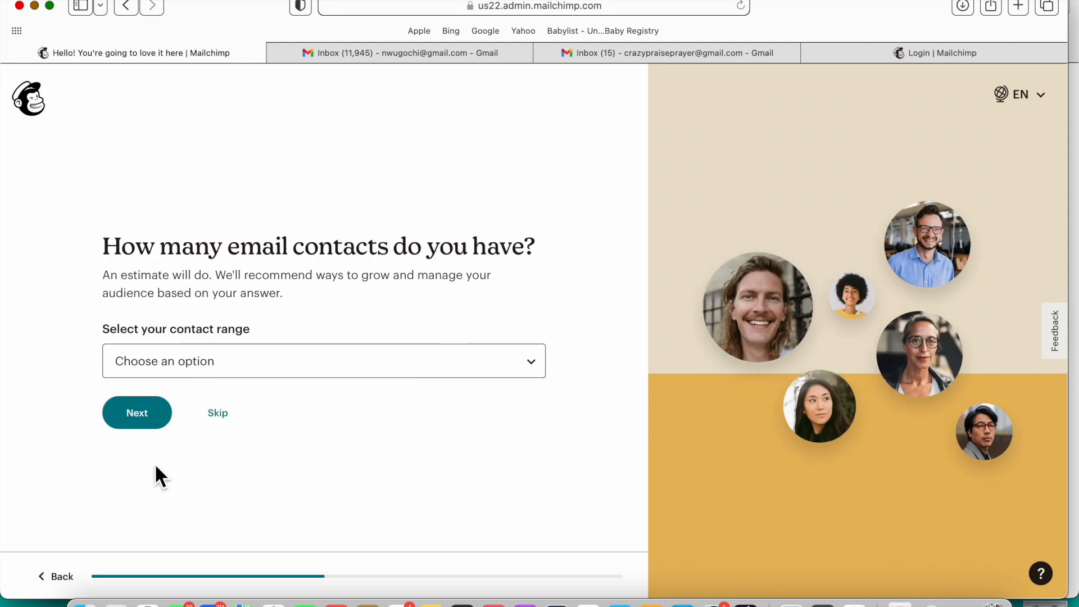
Step: Set the contact range to 0 - 500 and continue
{"action": "left_click", "coordinate": [207, 375]}
{"action": "left_click", "coordinate": [200, 375]}
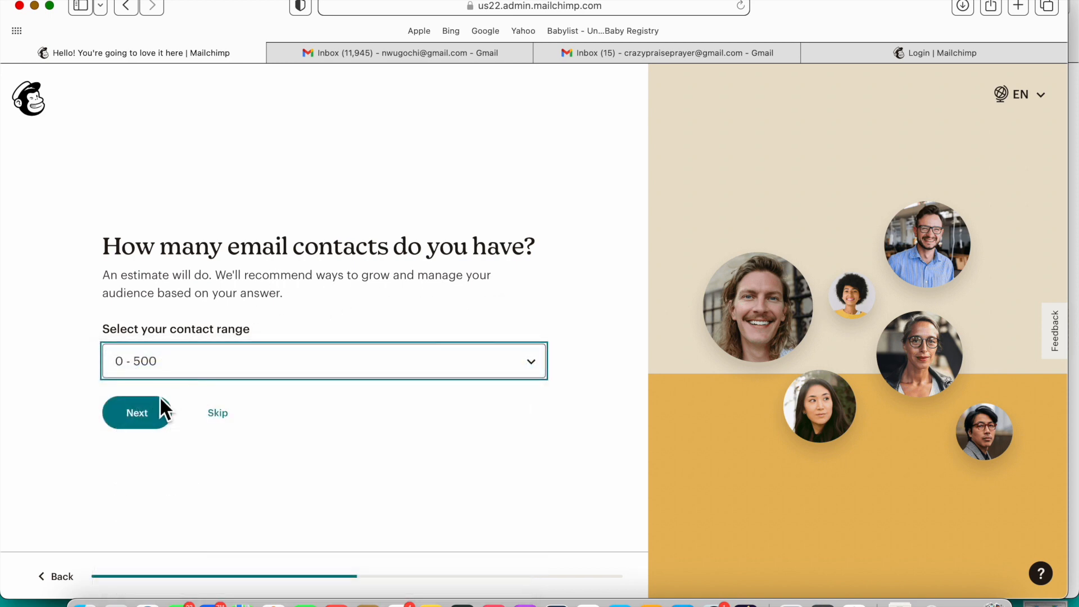
{"action": "left_click", "coordinate": [156, 423]}
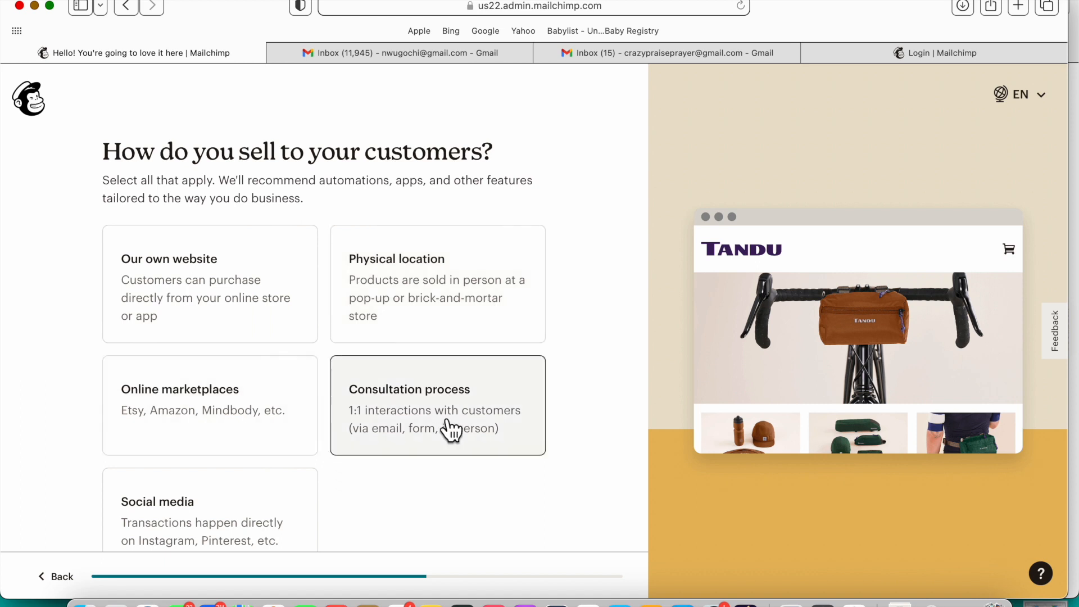
Step: Pick Consultation process and Social media as sales methods, then skip the brand import
{"action": "scroll", "coordinate": [453, 431], "scroll_direction": "down", "scroll_amount": 3}
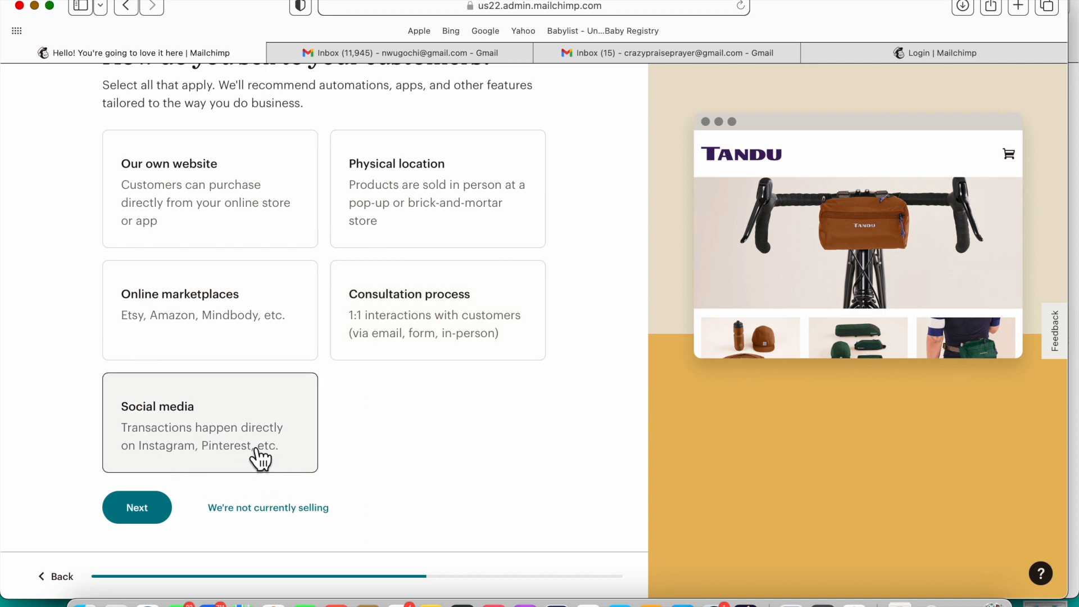
{"action": "left_click", "coordinate": [434, 332]}
{"action": "left_click", "coordinate": [293, 440]}
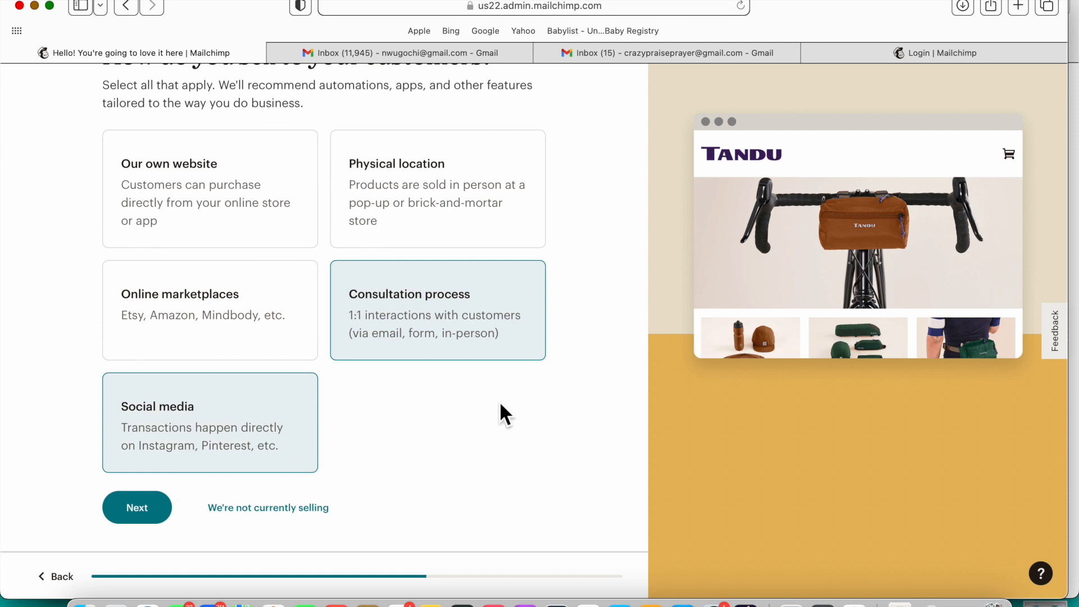
{"action": "left_click", "coordinate": [152, 525]}
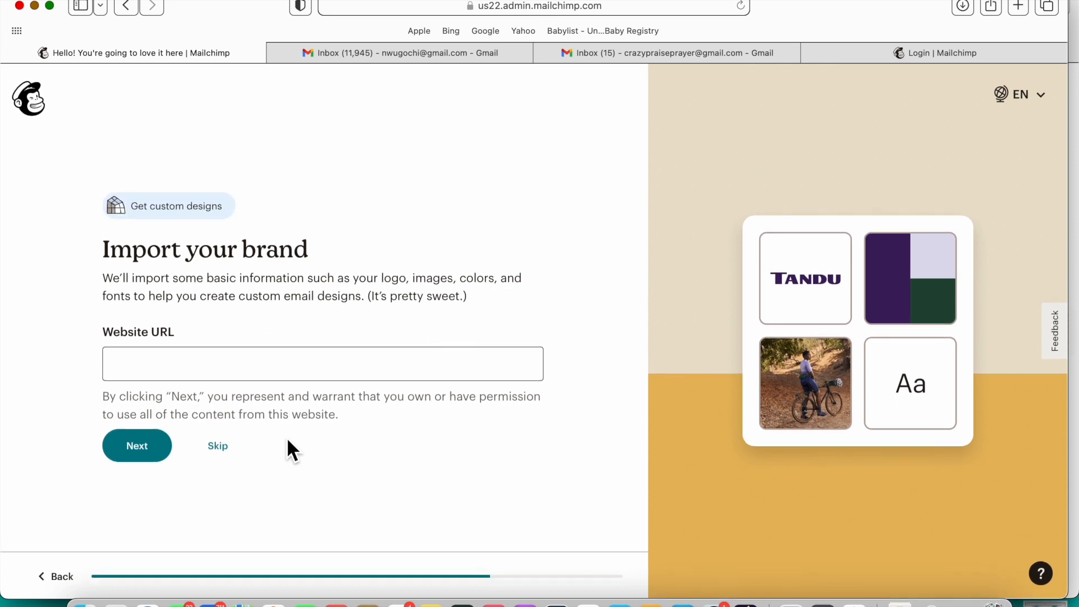
{"action": "left_click", "coordinate": [222, 454]}
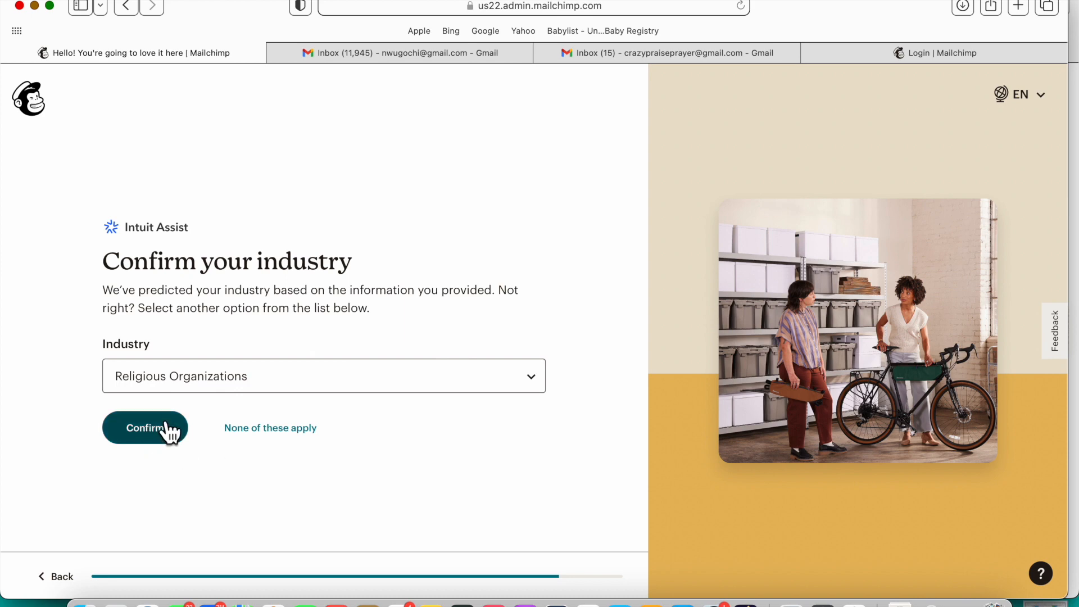
Step: Browse the industry list, keep Religious Organizations, and confirm it
{"action": "left_click", "coordinate": [277, 392]}
{"action": "scroll", "coordinate": [272, 473], "scroll_direction": "down", "scroll_amount": 5}
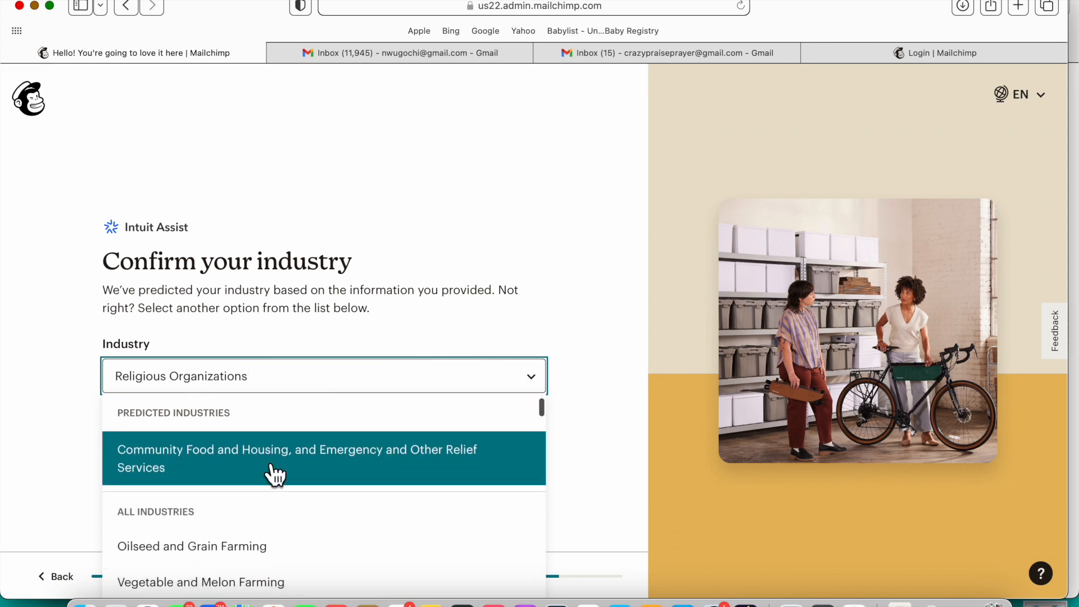
{"action": "scroll", "coordinate": [273, 474], "scroll_direction": "down", "scroll_amount": 4}
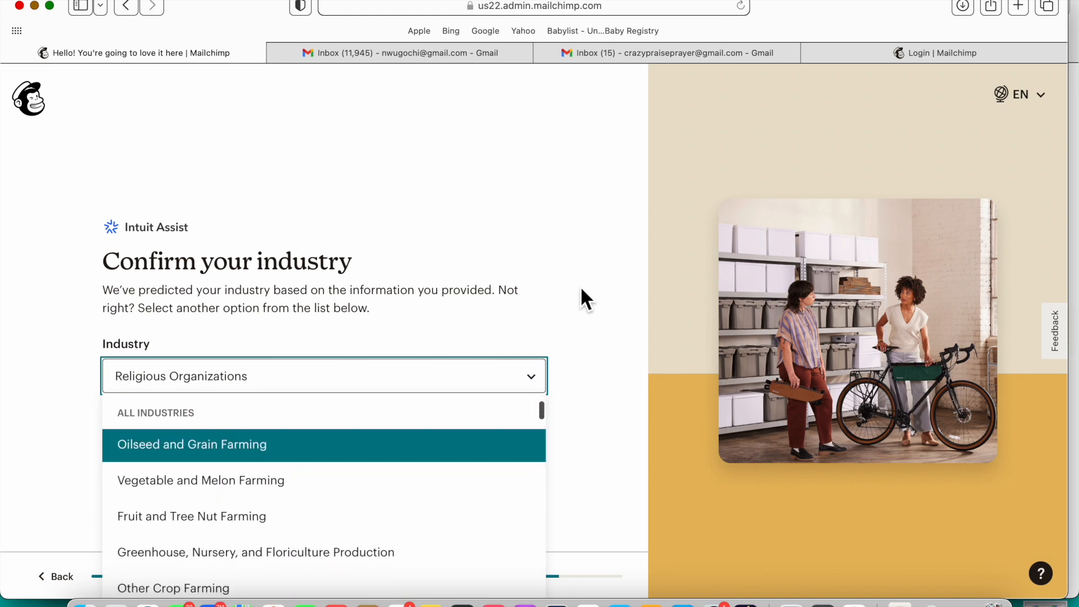
{"action": "scroll", "coordinate": [581, 289], "scroll_direction": "down", "scroll_amount": 1}
{"action": "scroll", "coordinate": [441, 475], "scroll_direction": "down", "scroll_amount": 4}
{"action": "scroll", "coordinate": [439, 478], "scroll_direction": "down", "scroll_amount": 6}
{"action": "scroll", "coordinate": [439, 478], "scroll_direction": "down", "scroll_amount": 3}
{"action": "scroll", "coordinate": [439, 478], "scroll_direction": "up", "scroll_amount": 6}
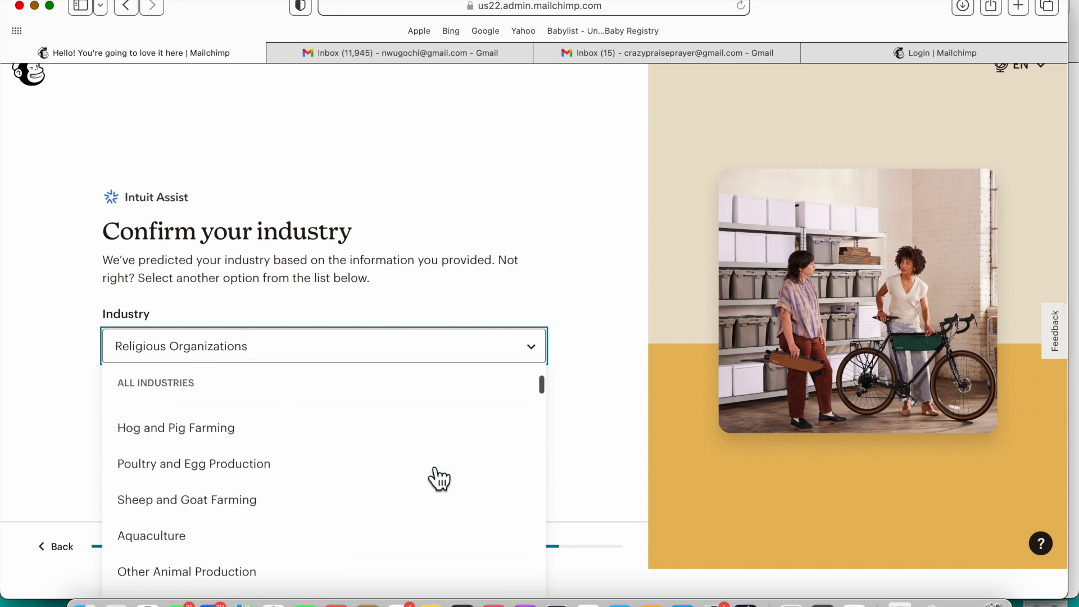
{"action": "scroll", "coordinate": [439, 478], "scroll_direction": "up", "scroll_amount": 5}
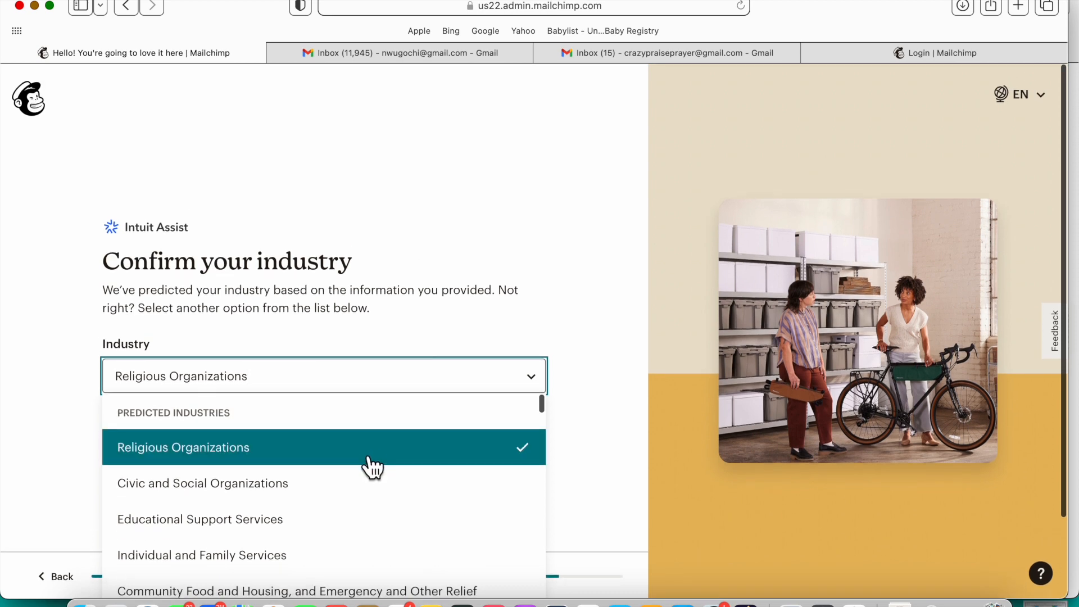
{"action": "left_click", "coordinate": [371, 466]}
{"action": "left_click", "coordinate": [158, 433]}
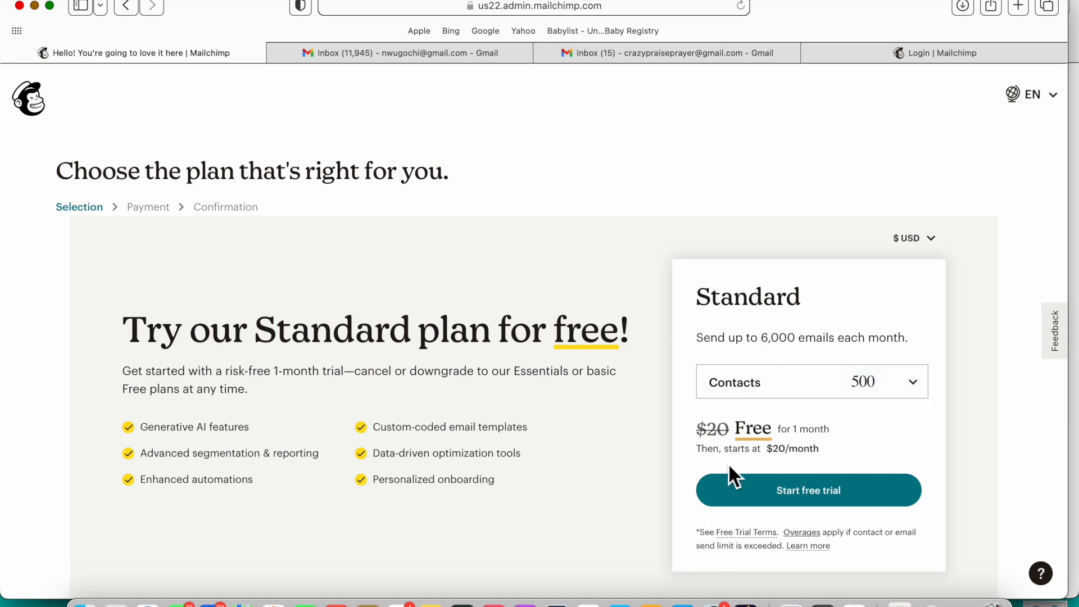
Step: Keep 500 contacts in the plan selector and review the plan options
{"action": "left_click", "coordinate": [865, 390]}
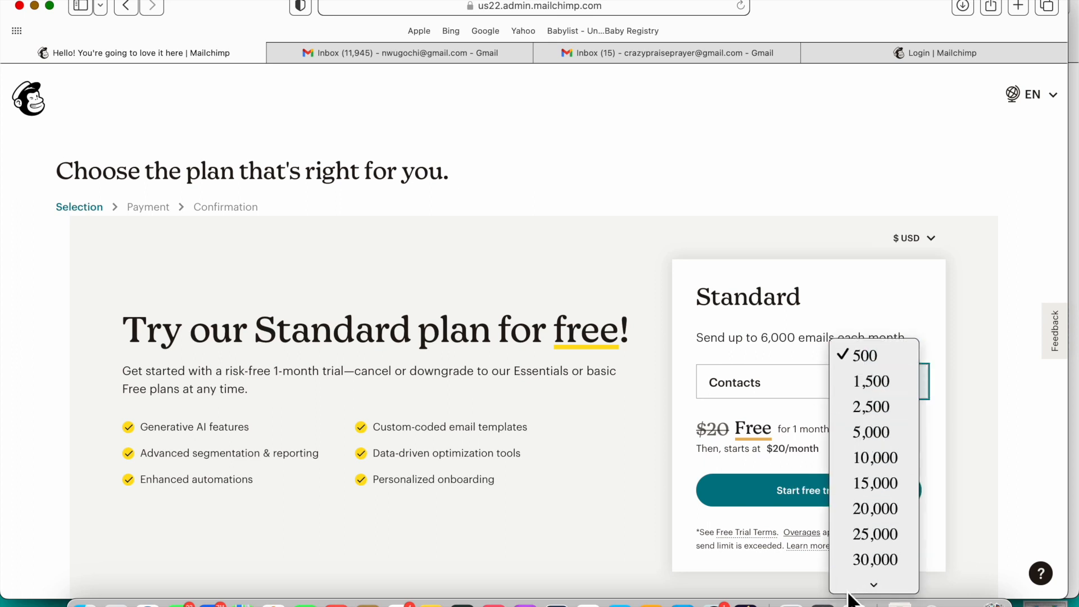
{"action": "mouse_move", "coordinate": [849, 589]}
{"action": "left_click", "coordinate": [930, 298]}
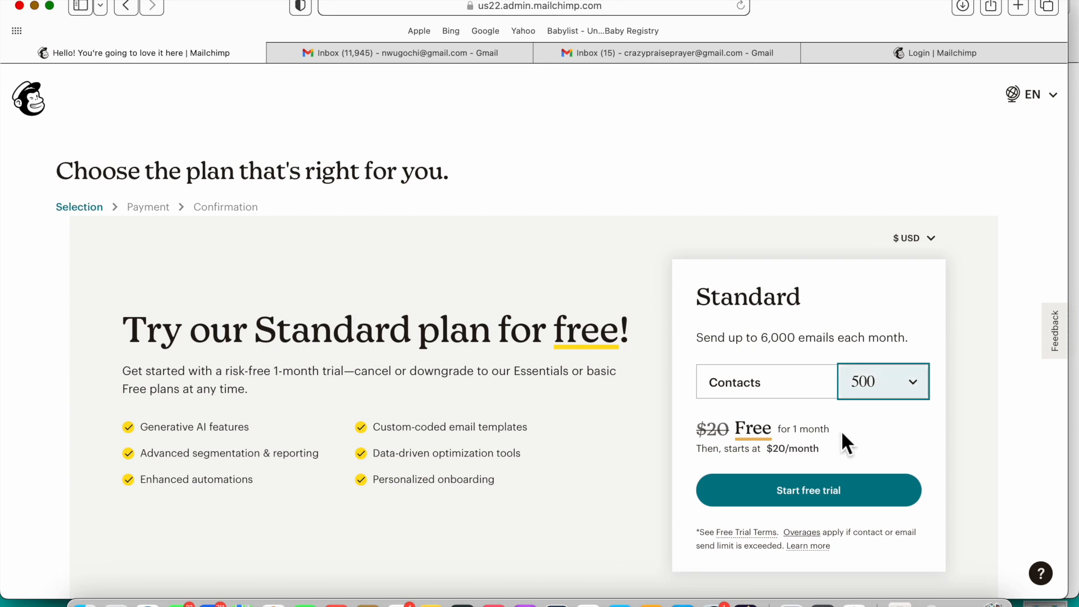
{"action": "scroll", "coordinate": [823, 513], "scroll_direction": "down", "scroll_amount": 5}
{"action": "scroll", "coordinate": [824, 517], "scroll_direction": "down", "scroll_amount": 2}
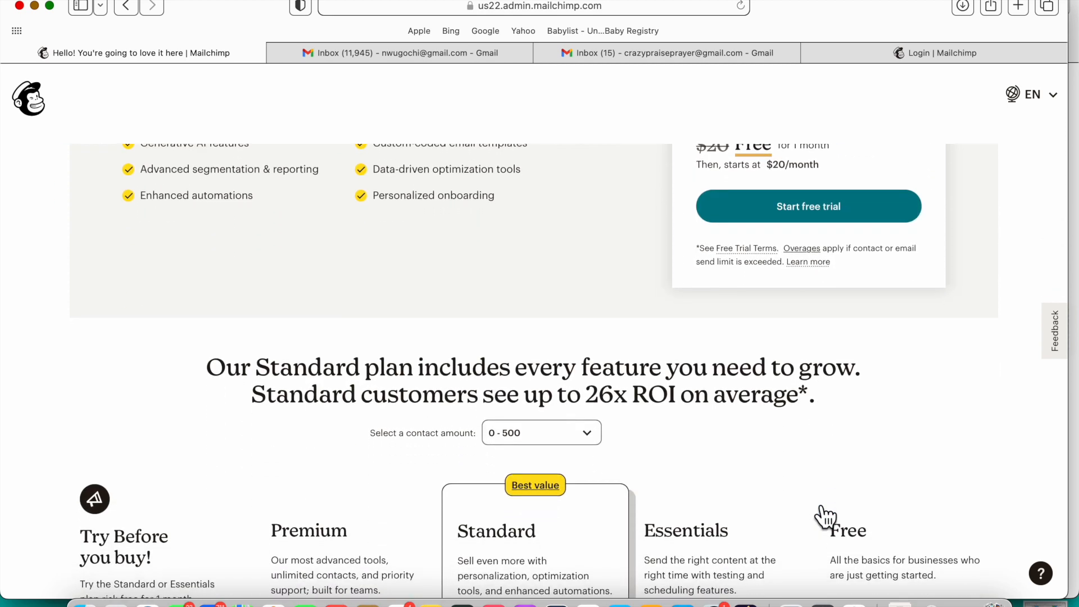
{"action": "scroll", "coordinate": [874, 411], "scroll_direction": "up", "scroll_amount": 7}
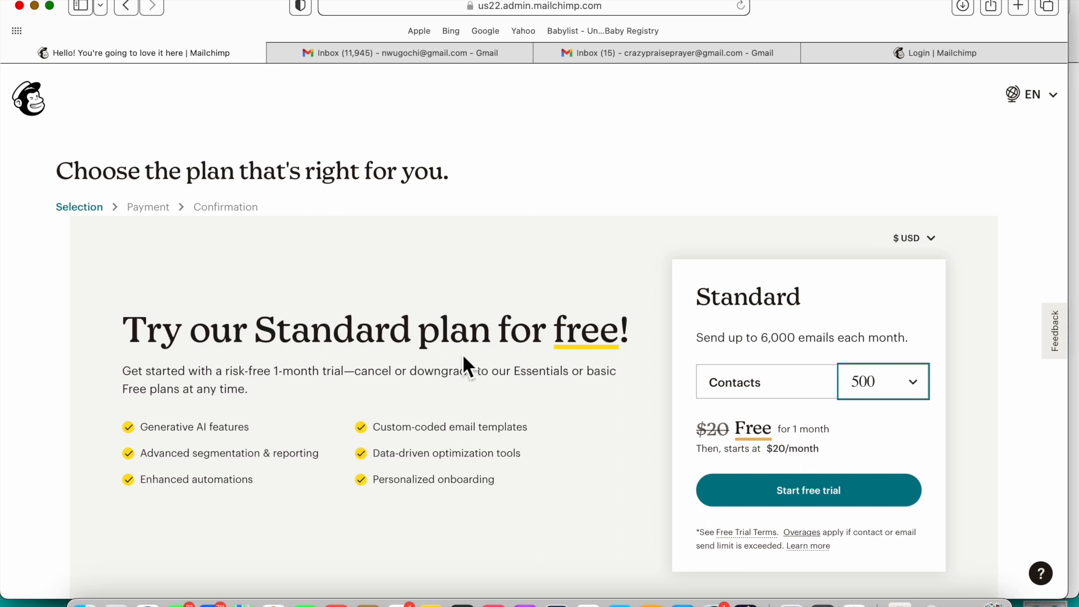
{"action": "scroll", "coordinate": [463, 359], "scroll_direction": "down", "scroll_amount": 4}
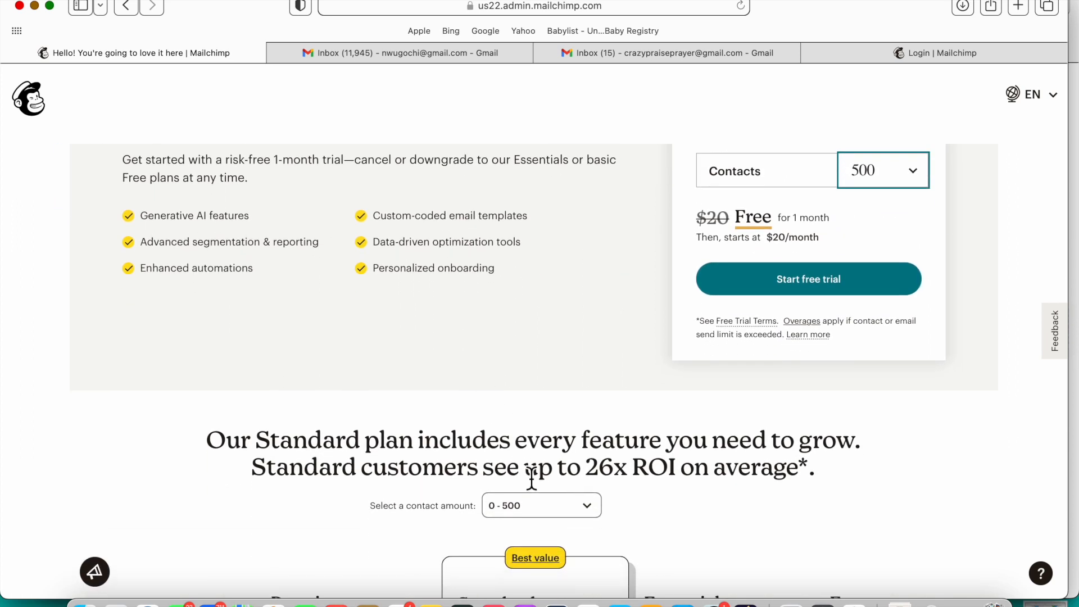
Step: Keep the 0 - 500 contact amount in the plan comparison and continue with the Free plan
{"action": "left_click", "coordinate": [580, 507]}
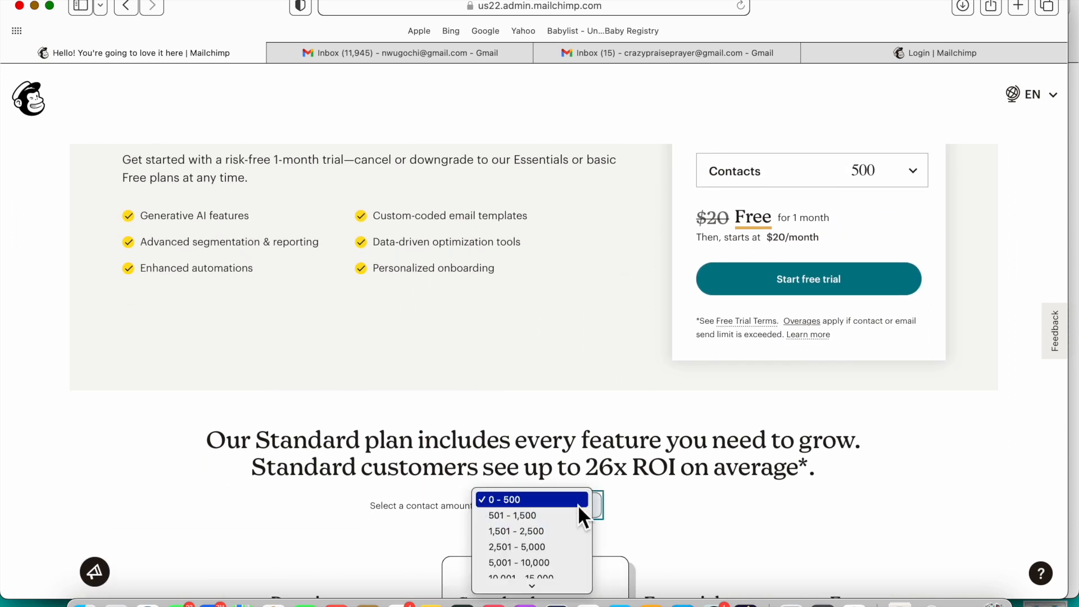
{"action": "left_click", "coordinate": [543, 503]}
{"action": "scroll", "coordinate": [724, 527], "scroll_direction": "down", "scroll_amount": 7}
{"action": "scroll", "coordinate": [724, 527], "scroll_direction": "down", "scroll_amount": 15}
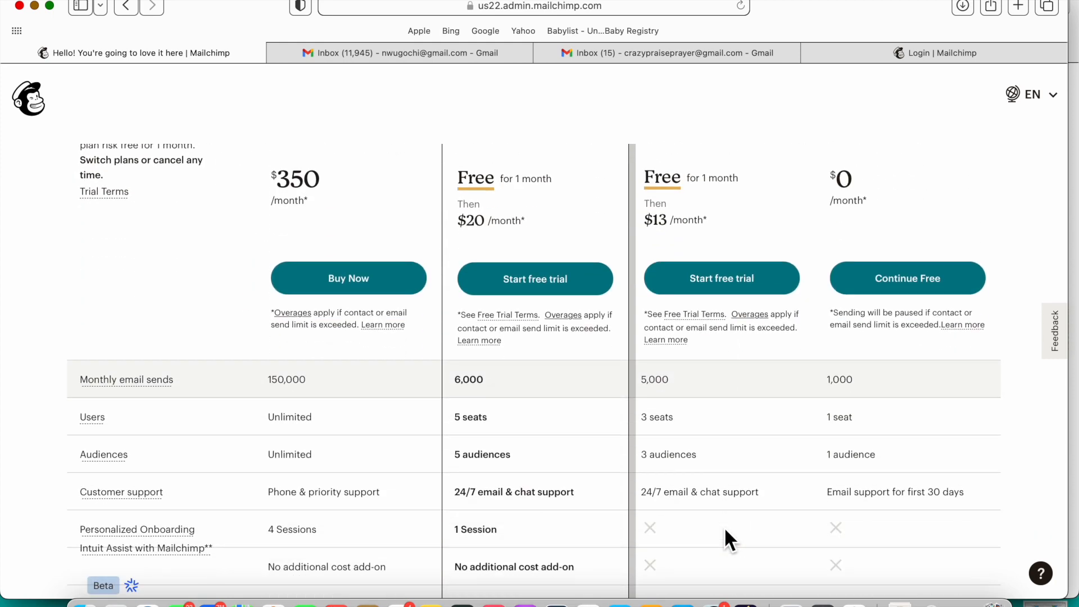
{"action": "scroll", "coordinate": [725, 531], "scroll_direction": "down", "scroll_amount": 4}
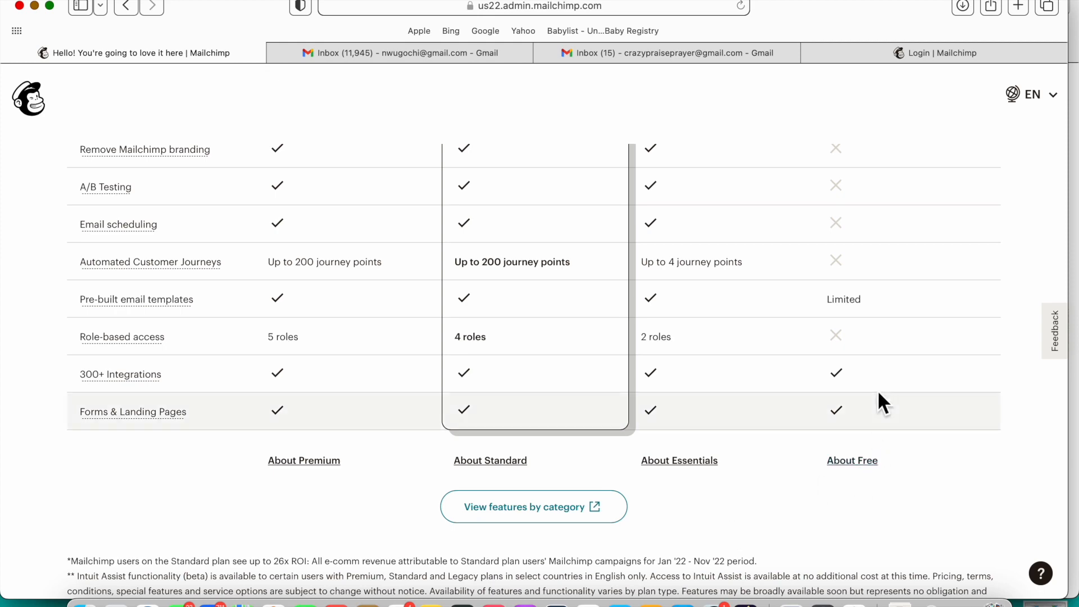
{"action": "scroll", "coordinate": [880, 318], "scroll_direction": "up", "scroll_amount": 4}
{"action": "scroll", "coordinate": [880, 316], "scroll_direction": "up", "scroll_amount": 15}
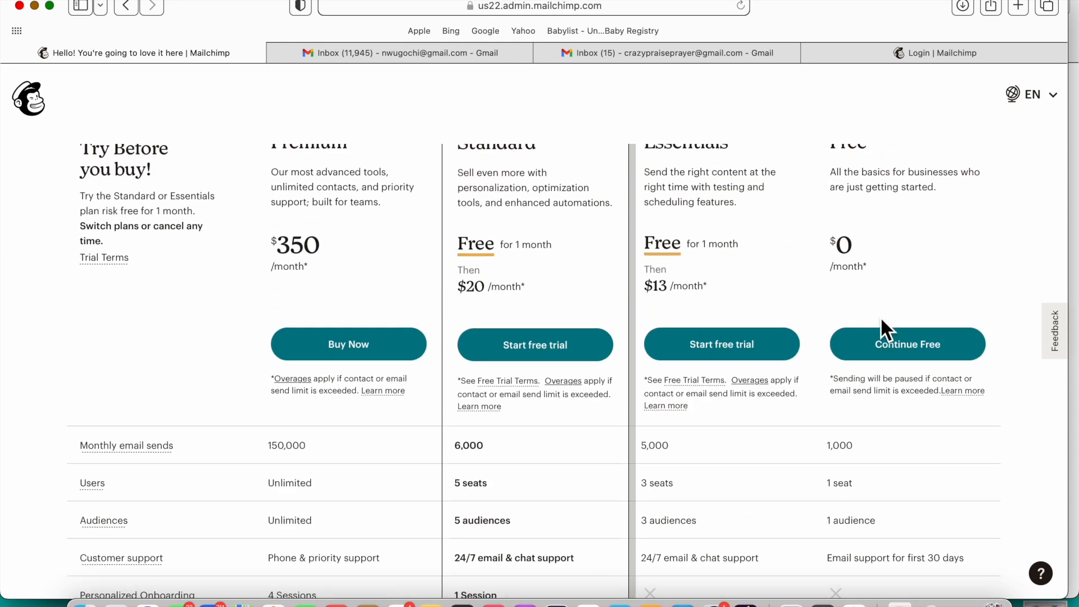
{"action": "left_click", "coordinate": [937, 462]}
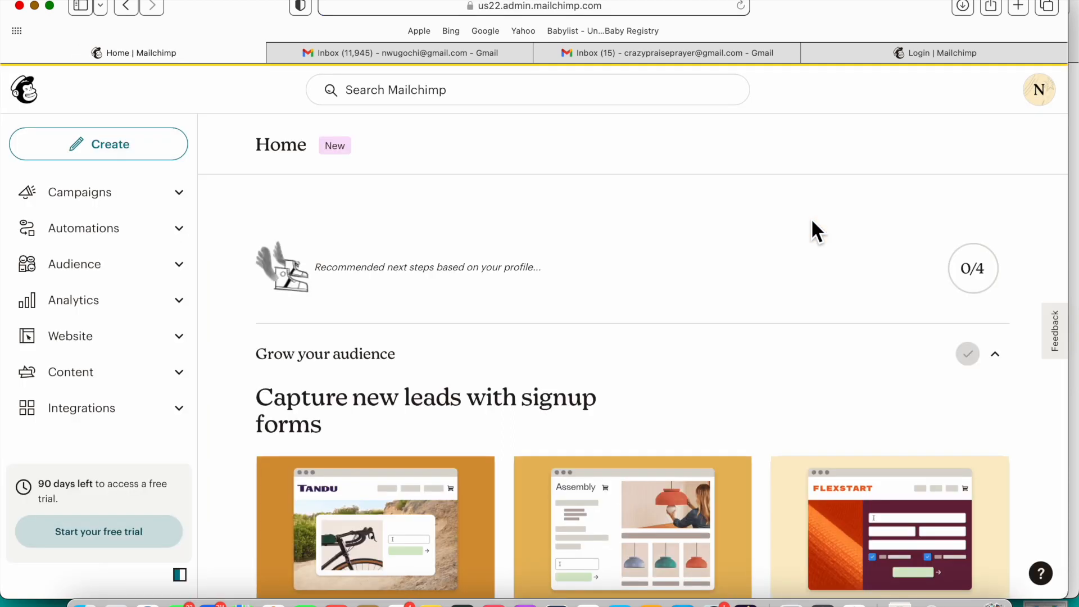
Step: Look over the Home dashboard's Grow your audience options, then go to Campaigns
{"action": "scroll", "coordinate": [690, 374], "scroll_direction": "down", "scroll_amount": 3}
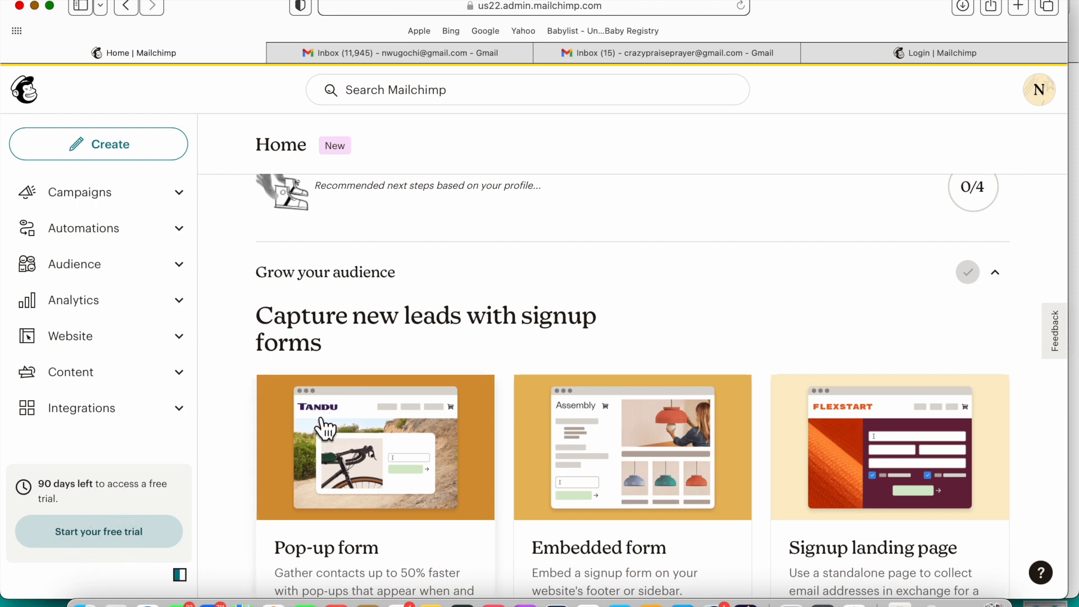
{"action": "left_click", "coordinate": [172, 202]}
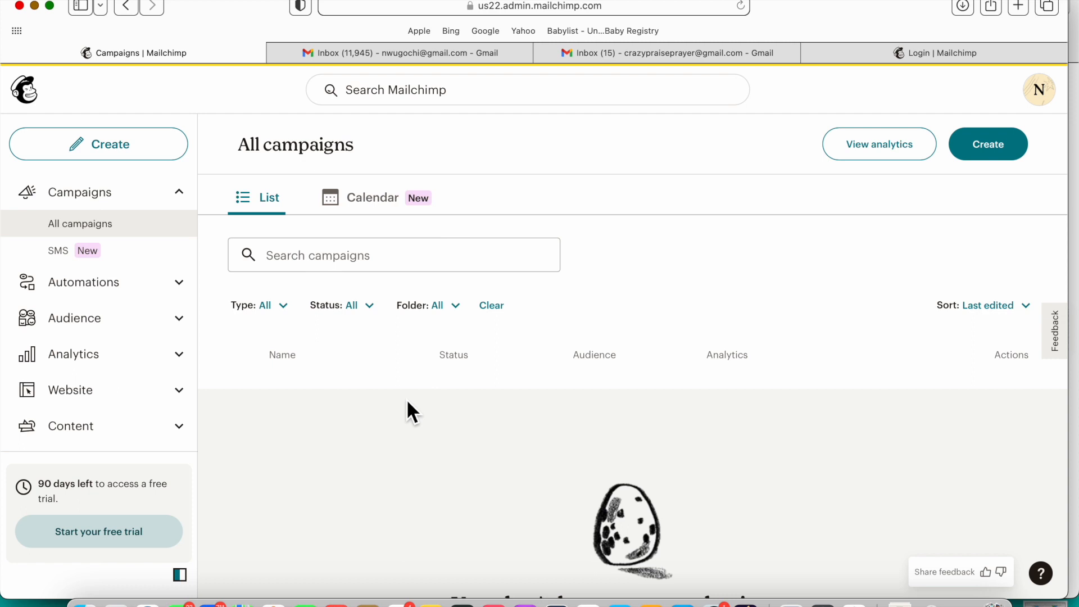
Step: Scan the empty All campaigns list, then open the Audience Dashboard
{"action": "scroll", "coordinate": [406, 405], "scroll_direction": "down", "scroll_amount": 5}
{"action": "scroll", "coordinate": [406, 399], "scroll_direction": "down", "scroll_amount": 2}
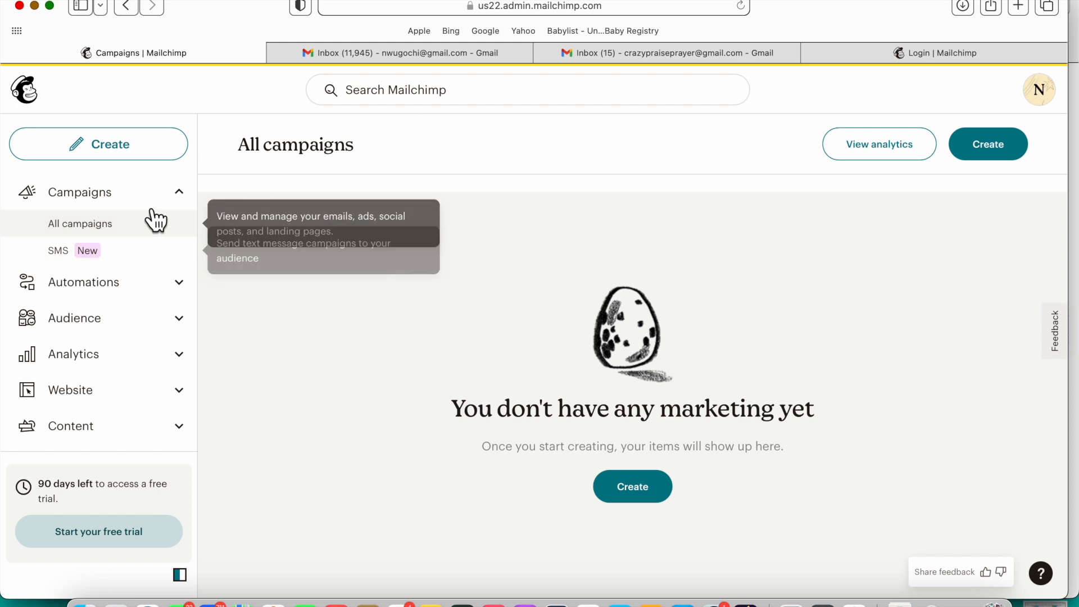
{"action": "left_click", "coordinate": [110, 319]}
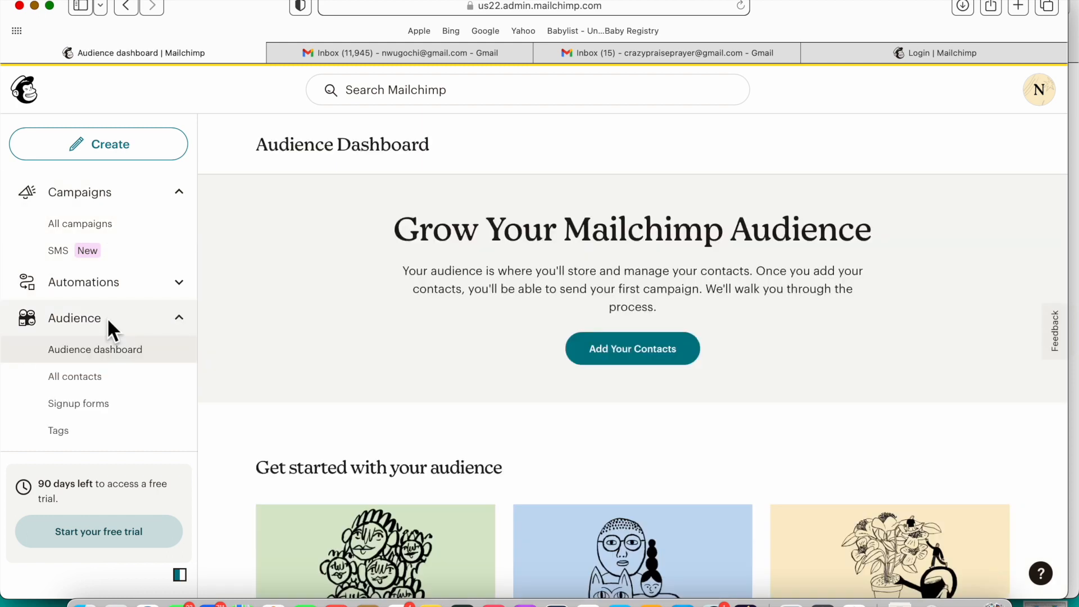
{"action": "scroll", "coordinate": [404, 413], "scroll_direction": "down", "scroll_amount": 2}
{"action": "scroll", "coordinate": [404, 412], "scroll_direction": "down", "scroll_amount": 2}
{"action": "scroll", "coordinate": [402, 416], "scroll_direction": "up", "scroll_amount": 1}
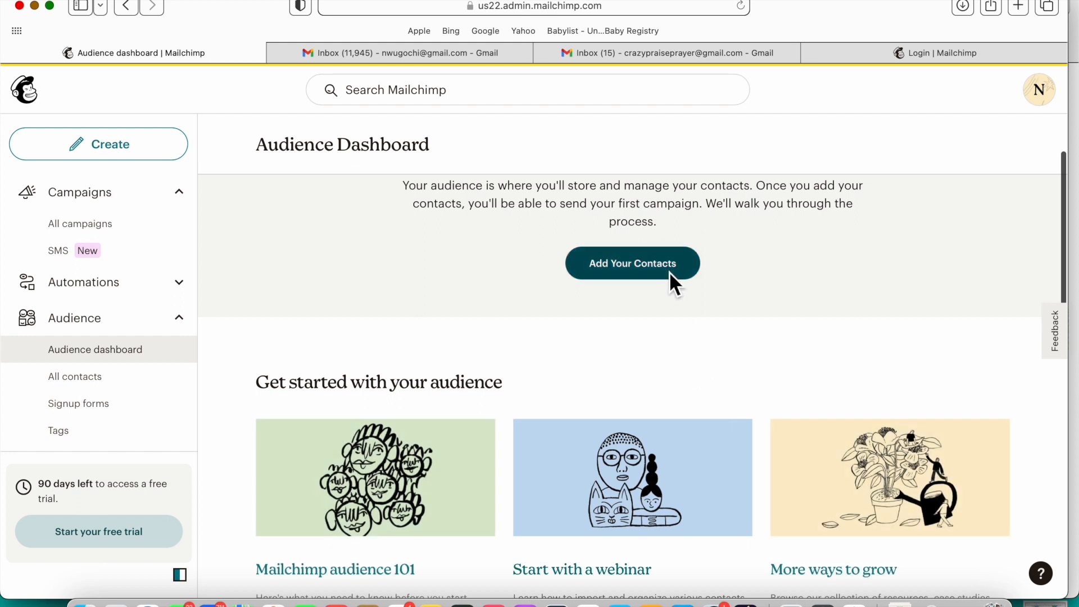
{"action": "scroll", "coordinate": [624, 464], "scroll_direction": "down", "scroll_amount": 3}
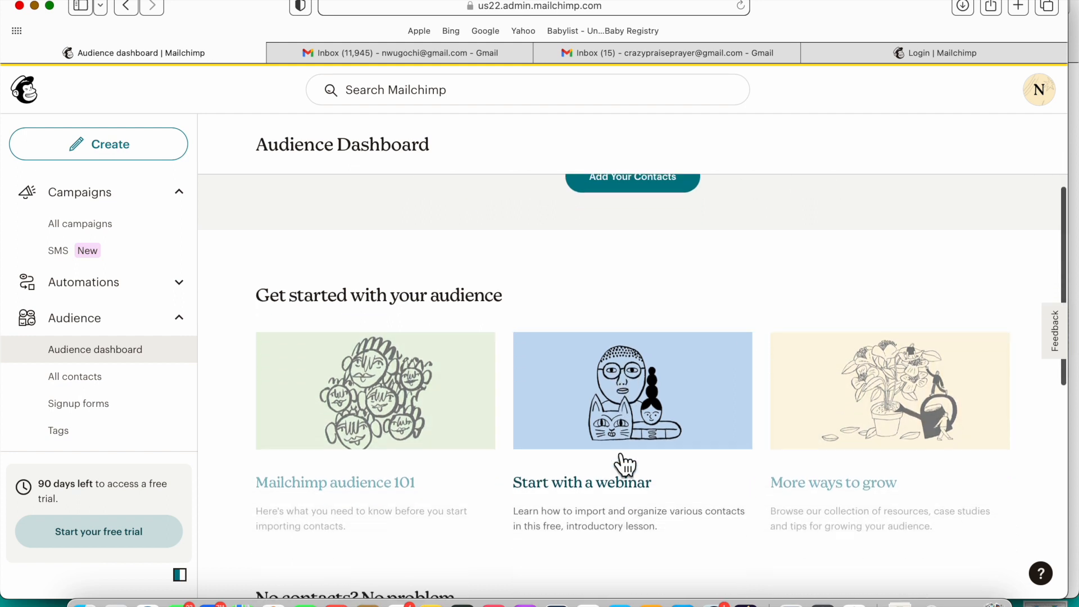
{"action": "scroll", "coordinate": [623, 464], "scroll_direction": "down", "scroll_amount": 5}
{"action": "scroll", "coordinate": [612, 452], "scroll_direction": "down", "scroll_amount": 3}
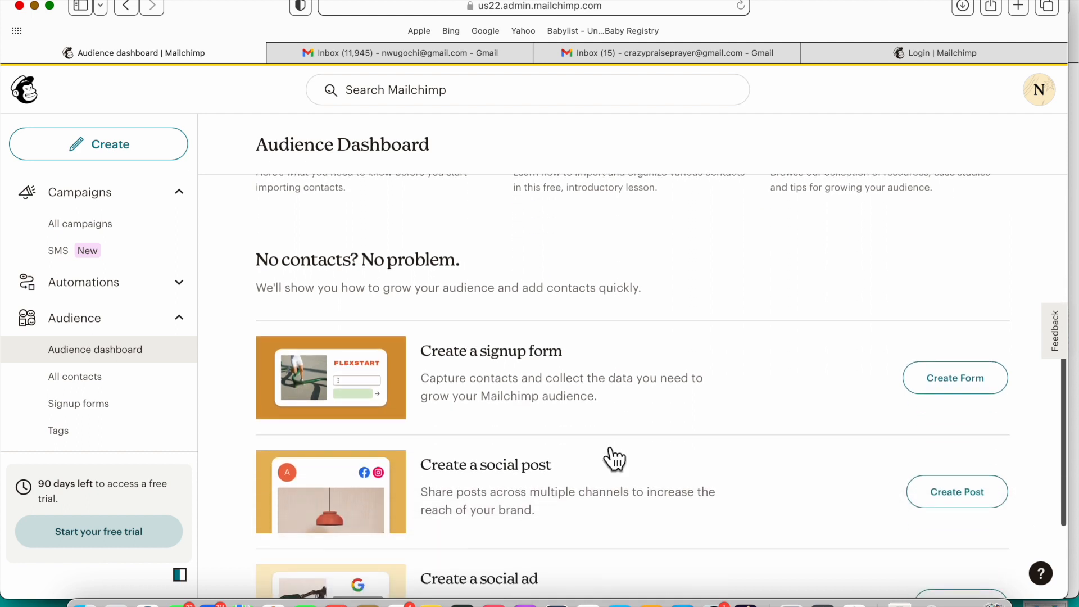
{"action": "scroll", "coordinate": [614, 459], "scroll_direction": "up", "scroll_amount": 1}
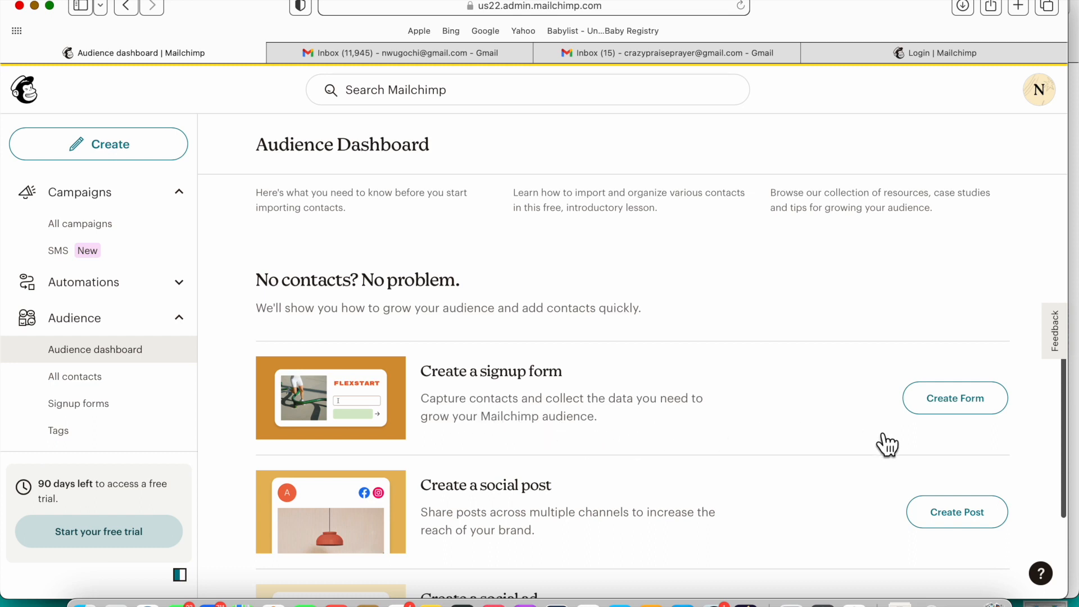
{"action": "left_click", "coordinate": [106, 207]}
Step: From All campaigns, choose Create and start building a new landing page
{"action": "left_click", "coordinate": [120, 199]}
{"action": "left_click", "coordinate": [110, 227]}
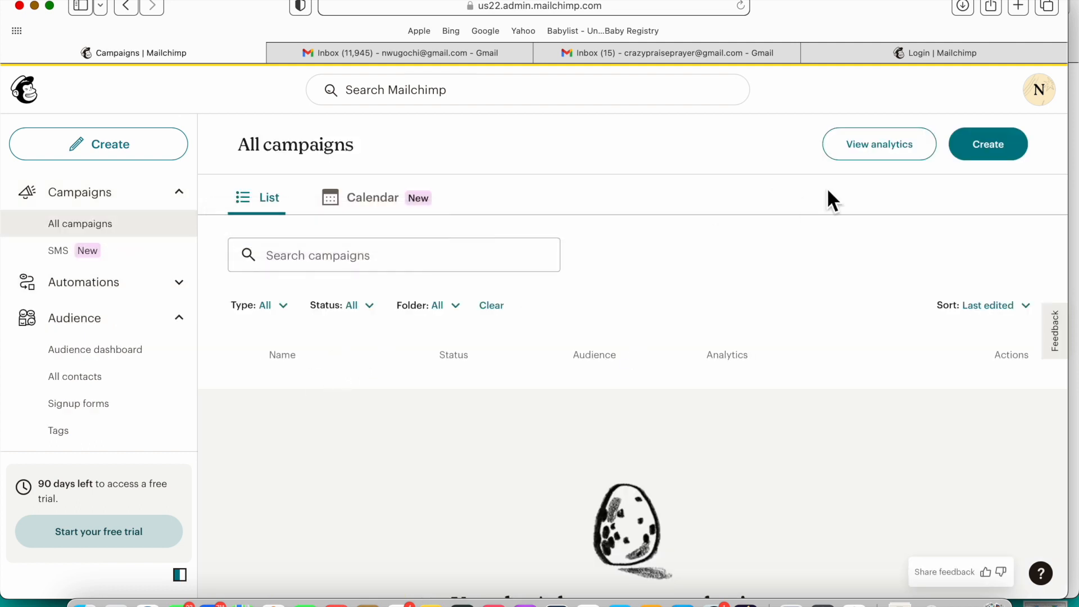
{"action": "left_click", "coordinate": [1006, 153]}
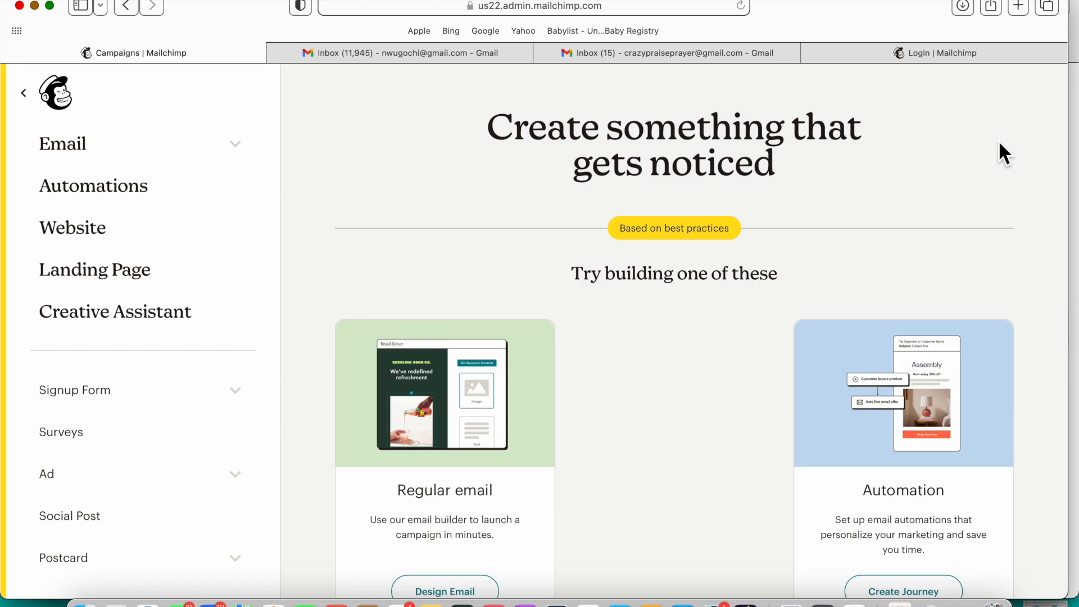
{"action": "scroll", "coordinate": [756, 313], "scroll_direction": "down", "scroll_amount": 5}
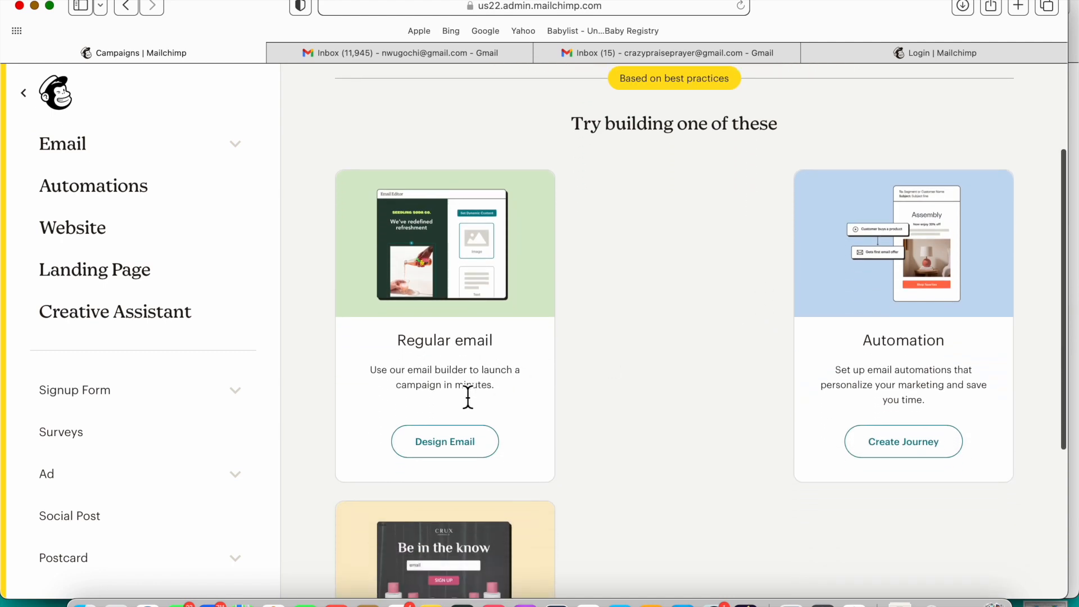
{"action": "scroll", "coordinate": [824, 436], "scroll_direction": "down", "scroll_amount": 8}
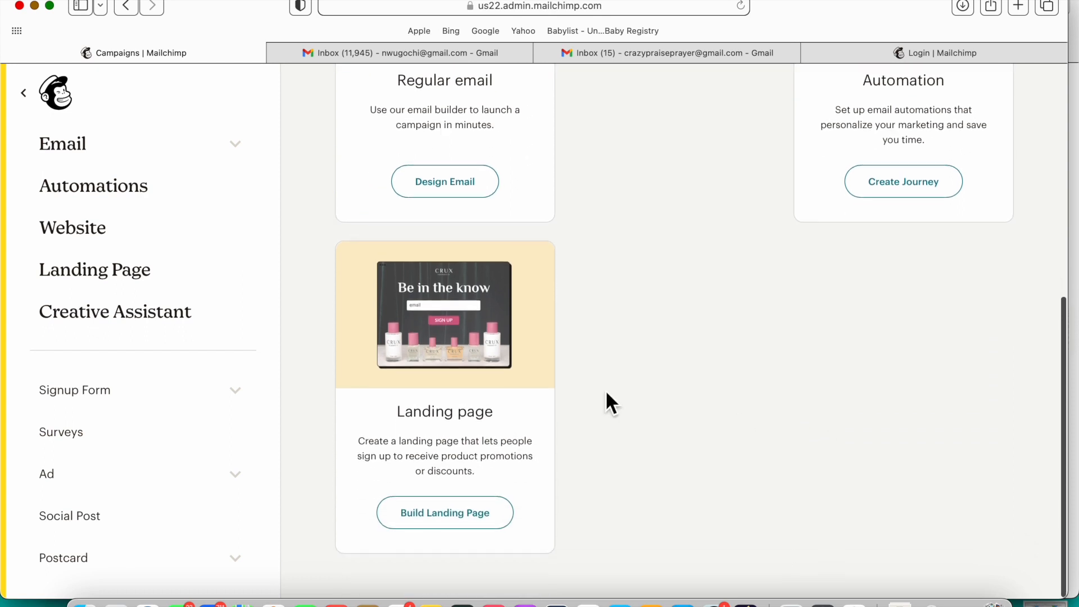
{"action": "left_click", "coordinate": [460, 523]}
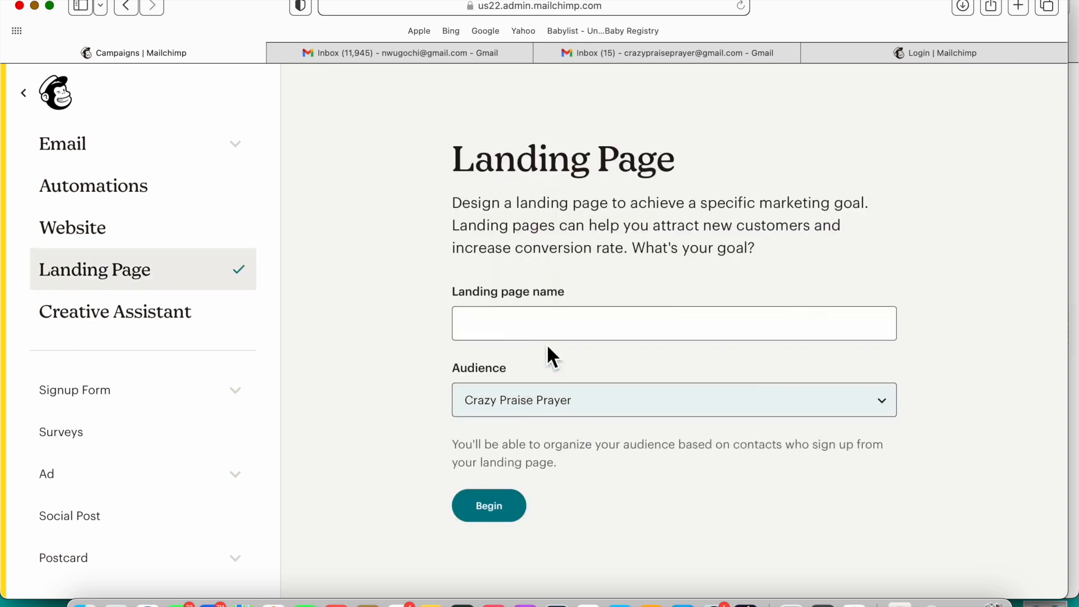
Step: Name the landing page 'PrayHer' without a space and begin the setup
{"action": "left_click", "coordinate": [566, 335]}
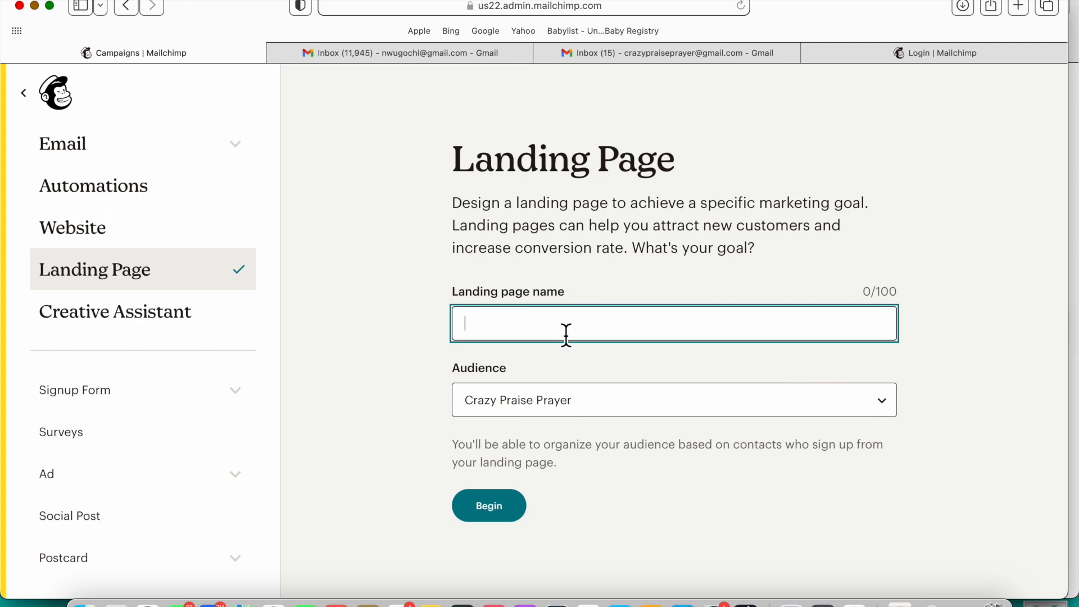
{"action": "type", "text": "Pray Her"}
{"action": "key", "text": "Left"}
{"action": "key", "text": "Left"}
{"action": "key", "text": "Left"}
{"action": "key", "text": "BackSpace"}
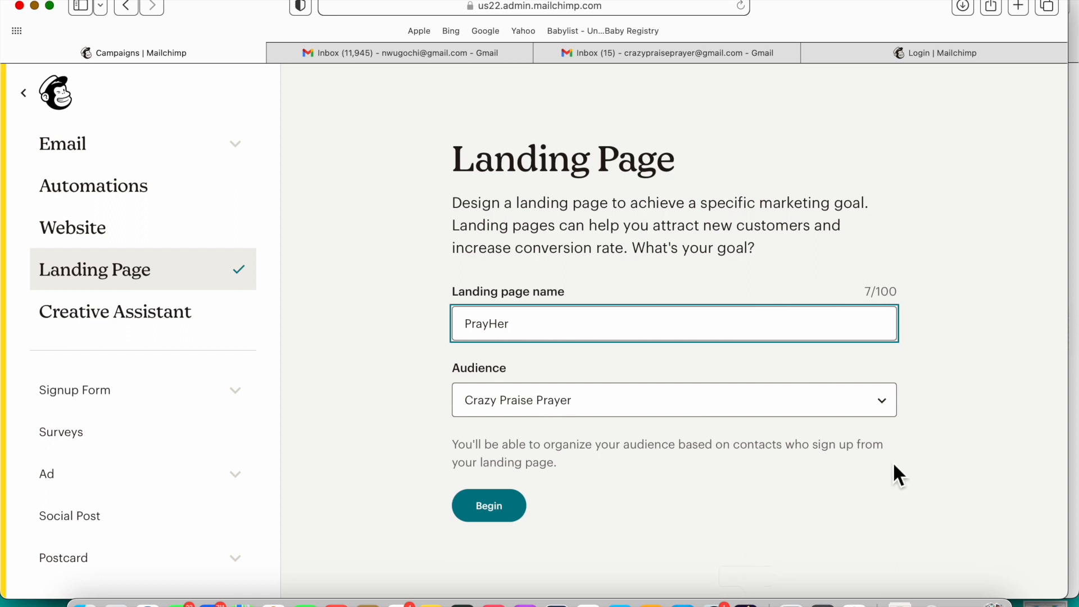
{"action": "left_click", "coordinate": [693, 499]}
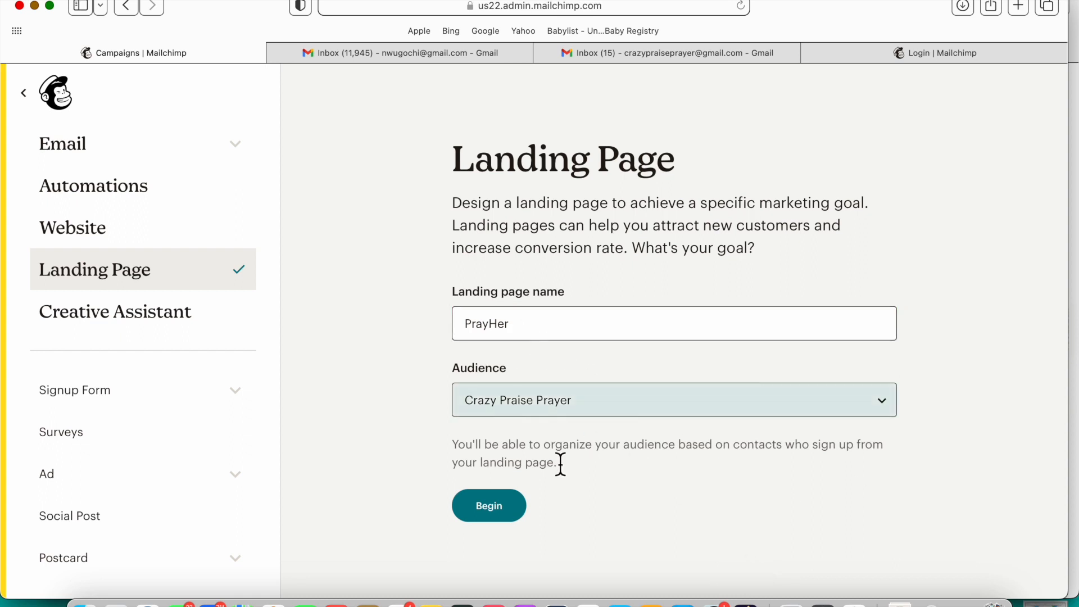
{"action": "left_click", "coordinate": [489, 511]}
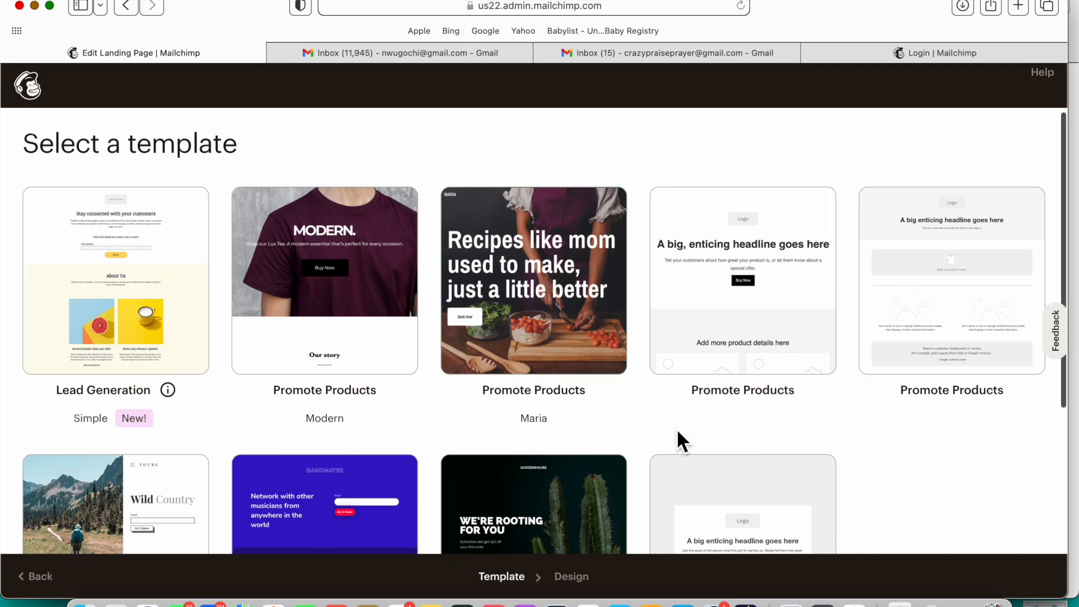
Step: Choose the Grow Your List template from the landing page template gallery
{"action": "scroll", "coordinate": [677, 440], "scroll_direction": "down", "scroll_amount": 3}
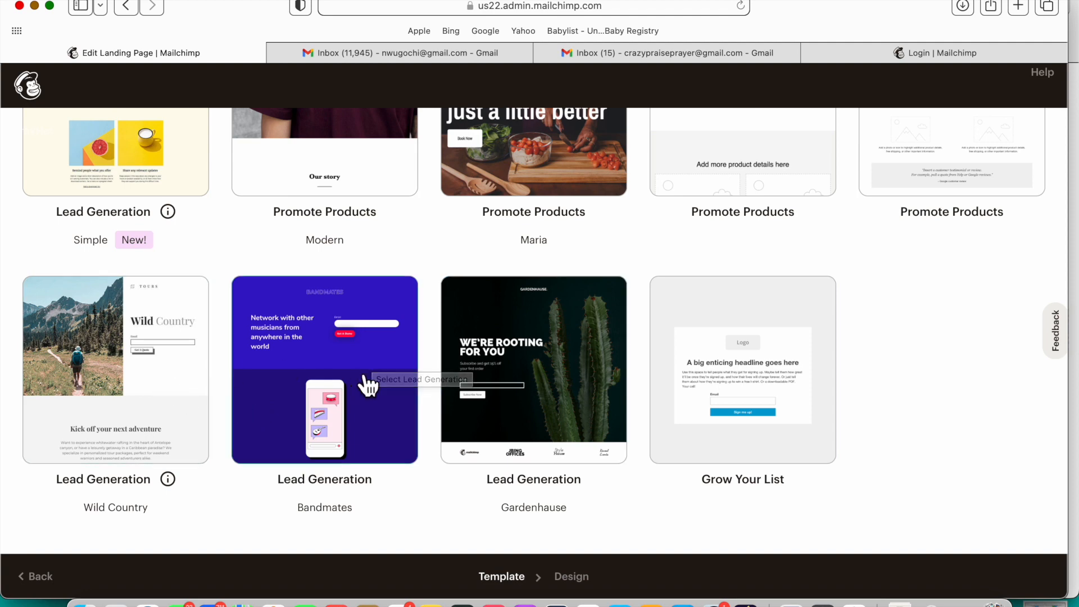
{"action": "scroll", "coordinate": [427, 337], "scroll_direction": "up", "scroll_amount": 3}
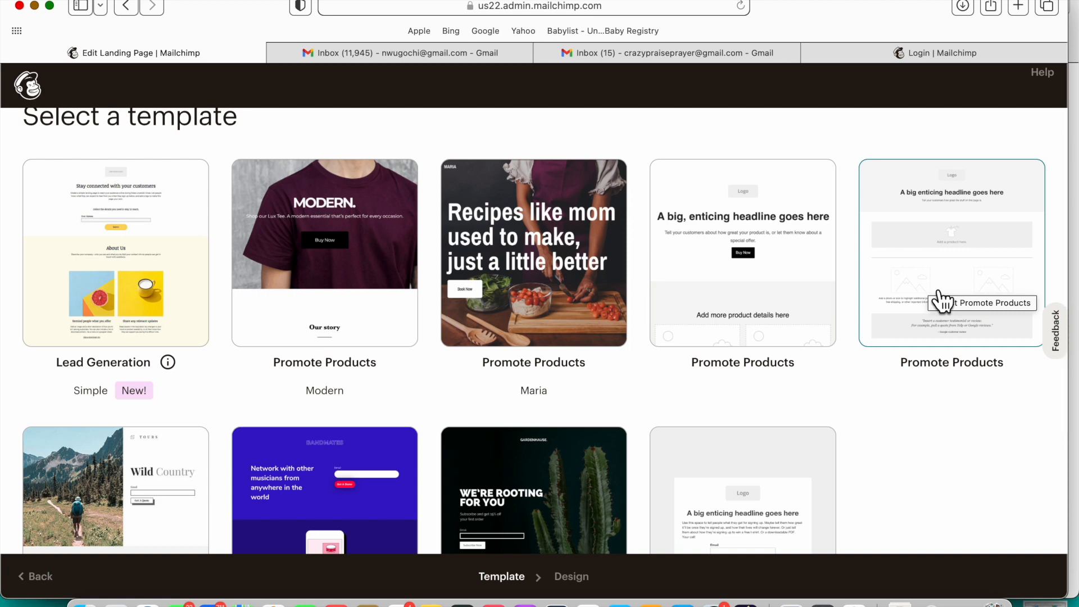
{"action": "scroll", "coordinate": [803, 418], "scroll_direction": "down", "scroll_amount": 4}
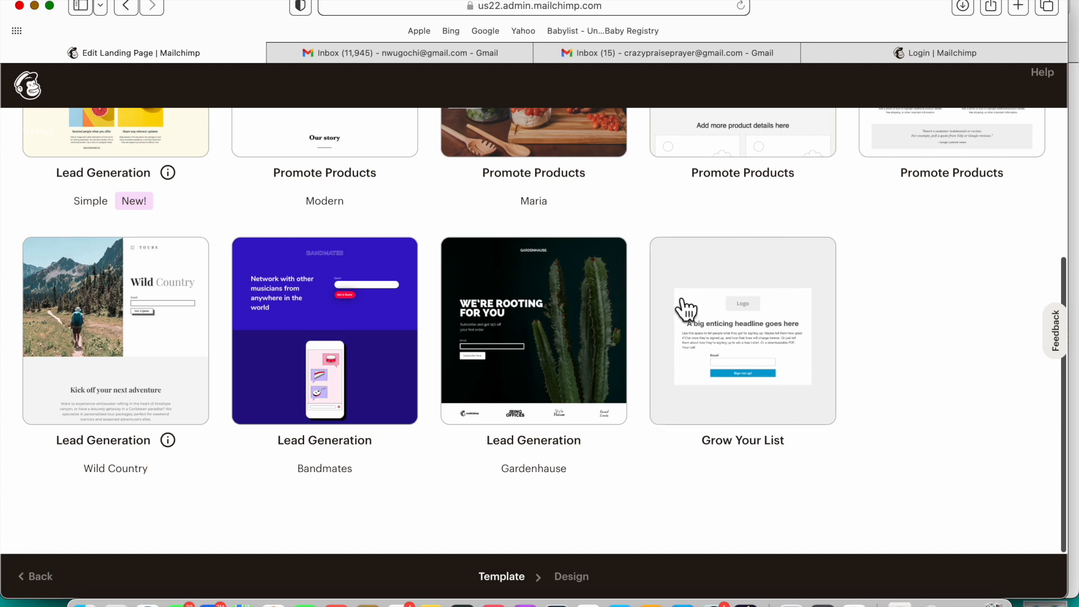
{"action": "left_click", "coordinate": [750, 368]}
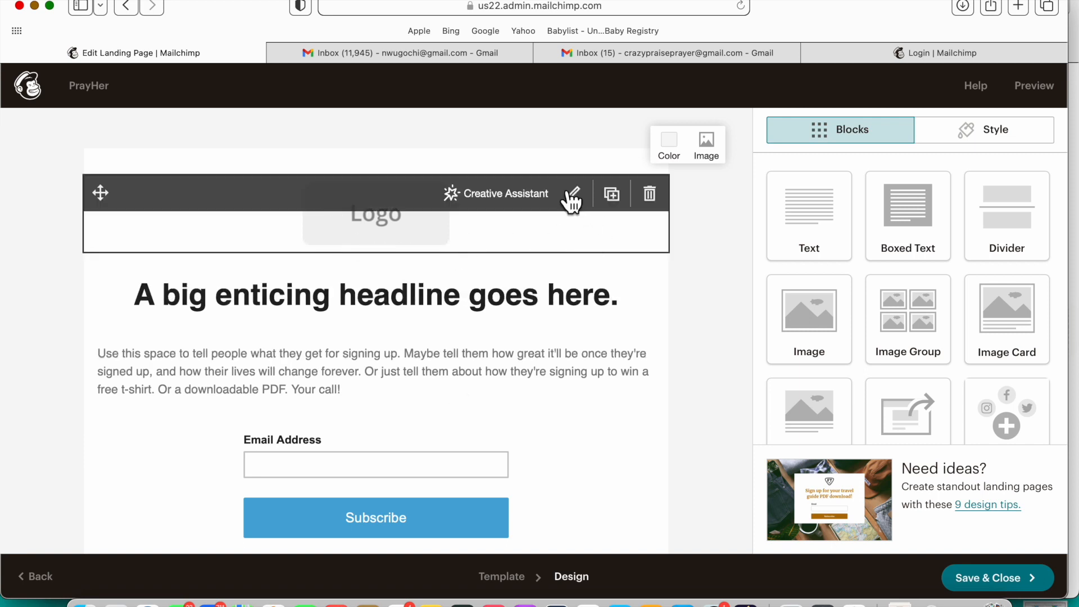
Step: Open the placeholder headline 'A big enticing headline goes here.' in the Text editor
{"action": "scroll", "coordinate": [436, 273], "scroll_direction": "down", "scroll_amount": 3}
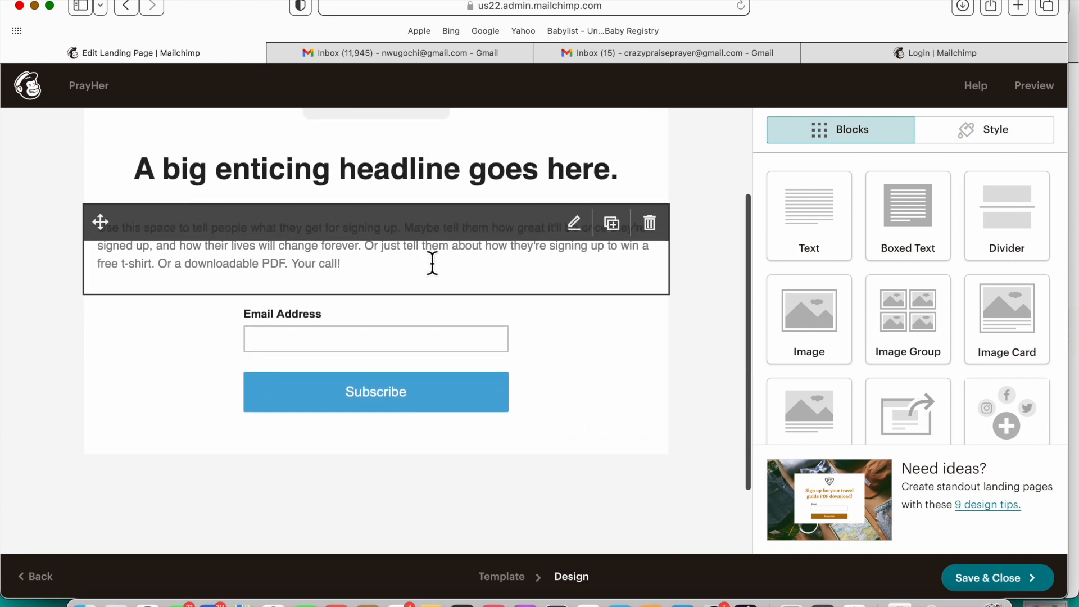
{"action": "scroll", "coordinate": [433, 264], "scroll_direction": "up", "scroll_amount": 3}
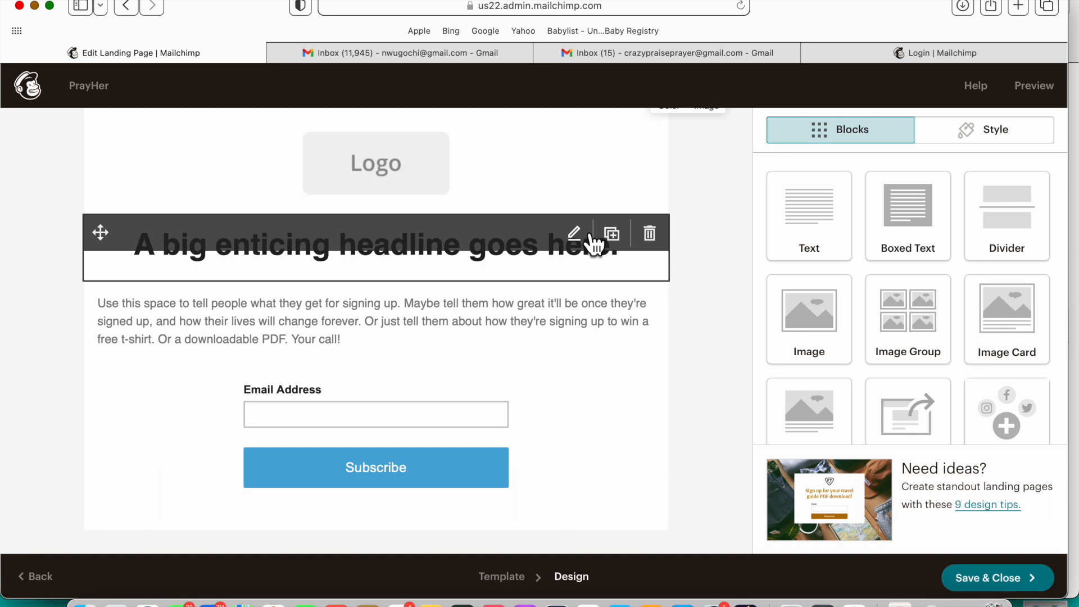
{"action": "left_click", "coordinate": [590, 235]}
Step: Replace the placeholder headline with 'Join a Community Of Women Who Pray!'
{"action": "left_click", "coordinate": [821, 332]}
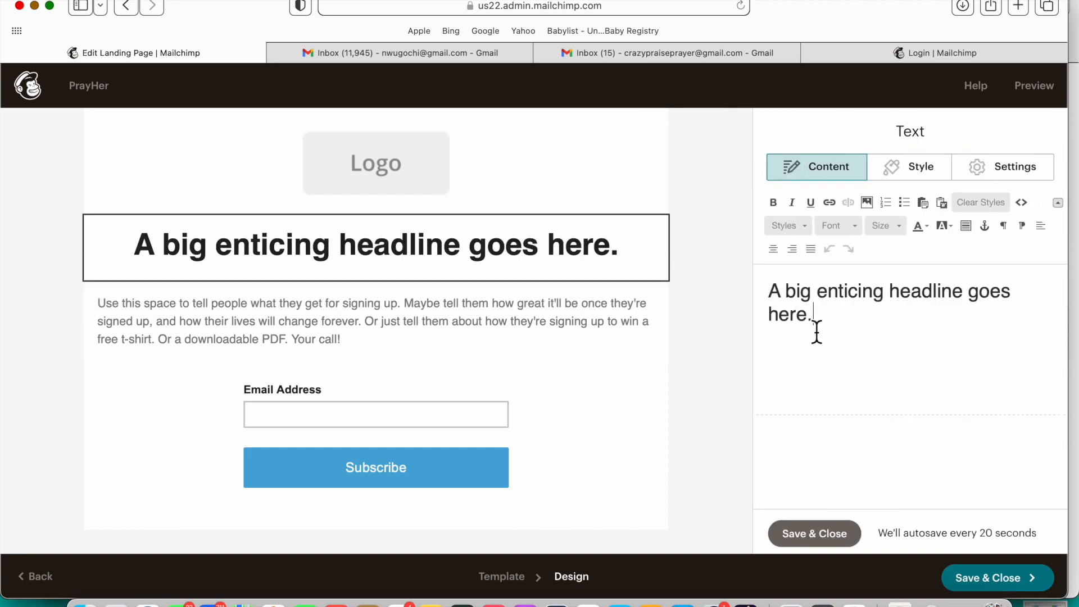
{"action": "left_click_drag", "start_coordinate": [820, 331], "coordinate": [753, 294]}
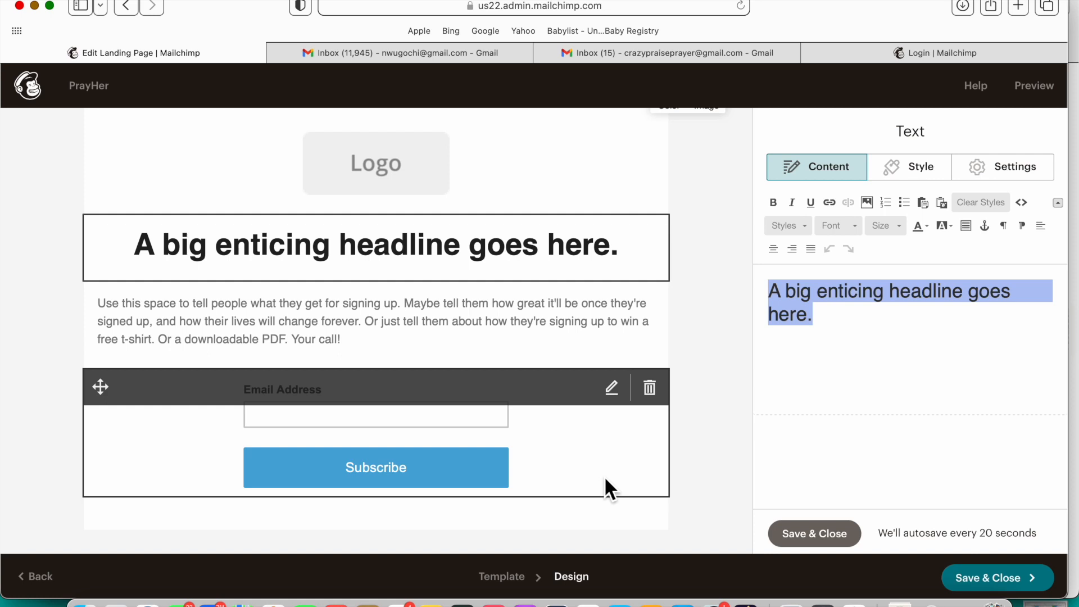
{"action": "type", "text": "J"}
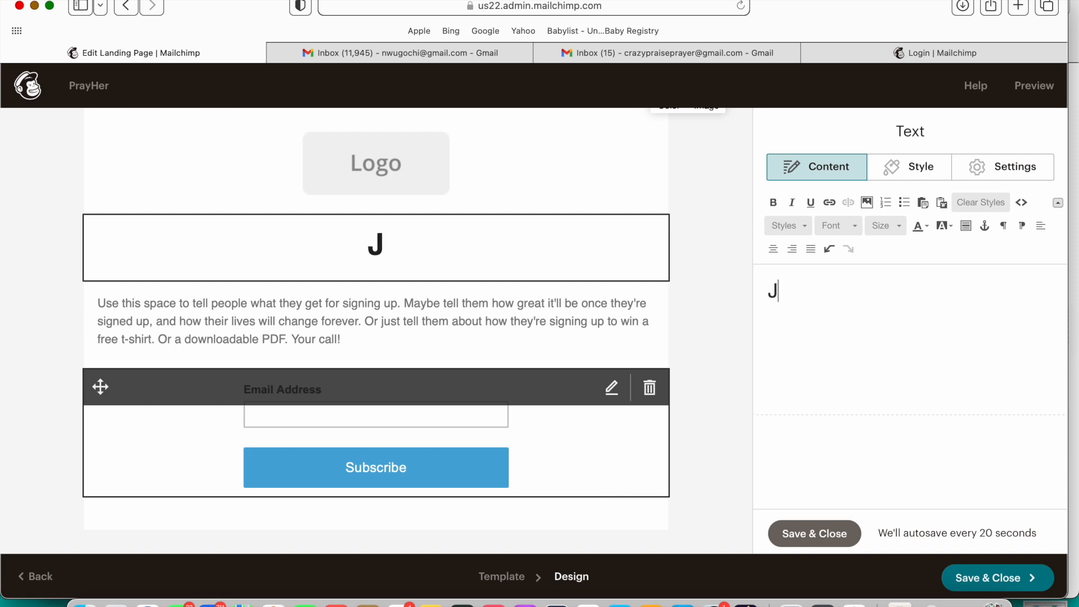
{"action": "type", "text": "oin a "}
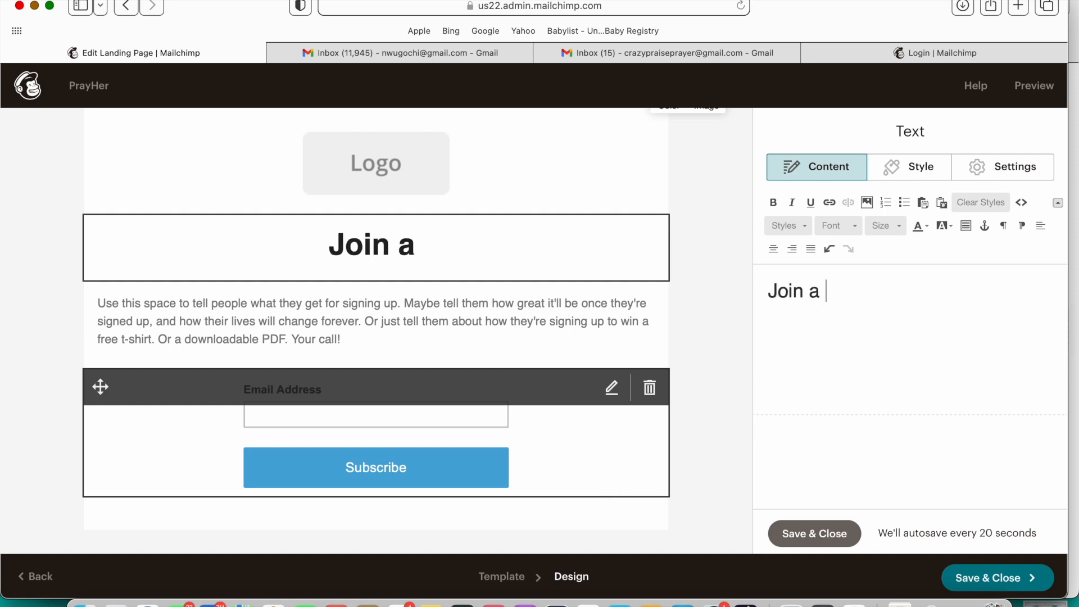
{"action": "type", "text": "Commu"}
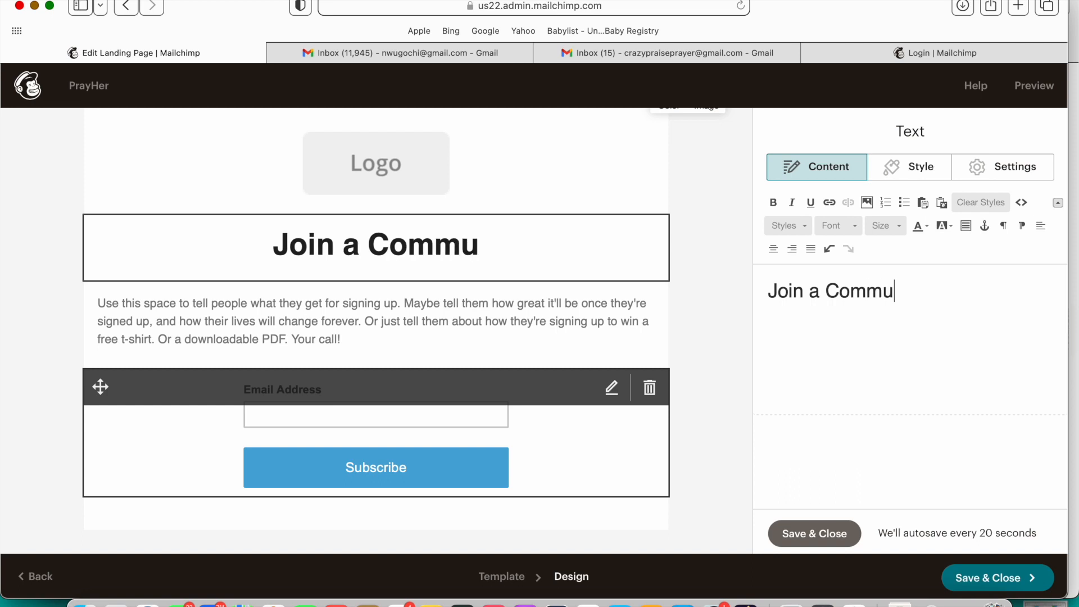
{"action": "type", "text": "nity O"}
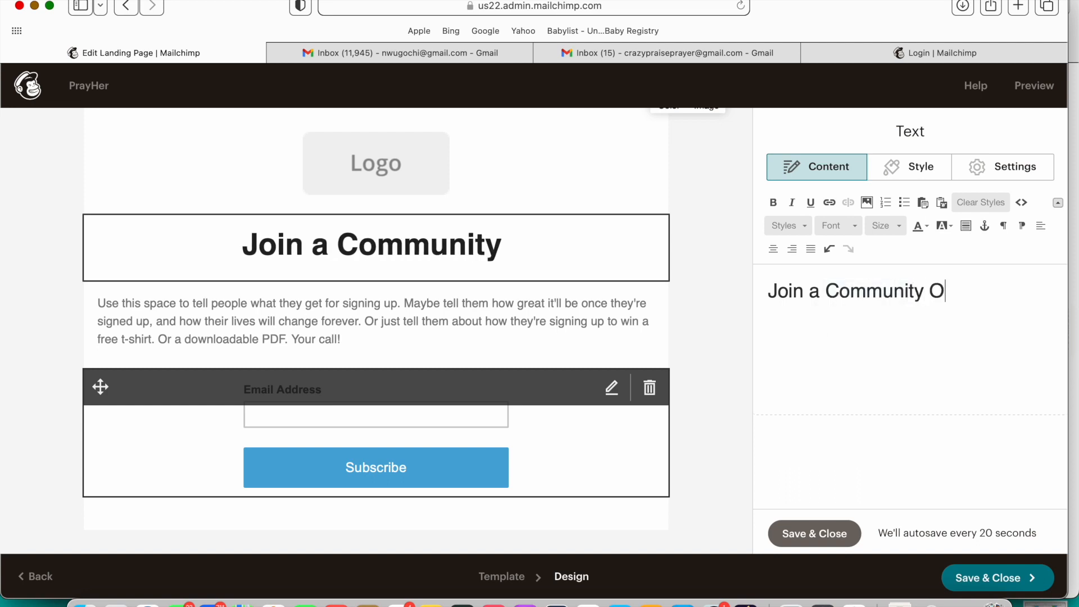
{"action": "type", "text": "f Women "}
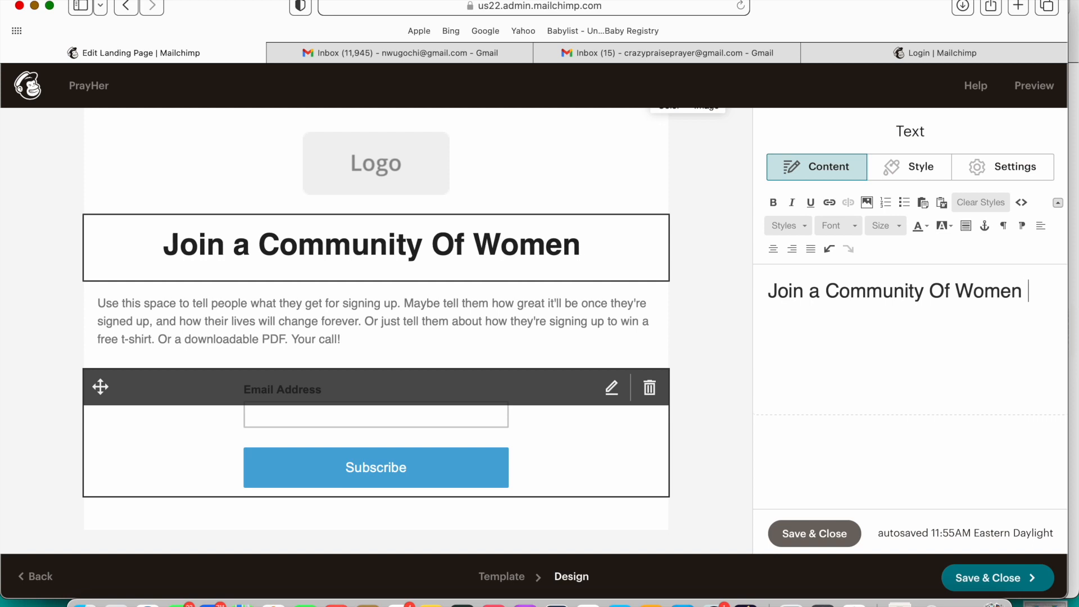
{"action": "type", "text": "Who Pray"}
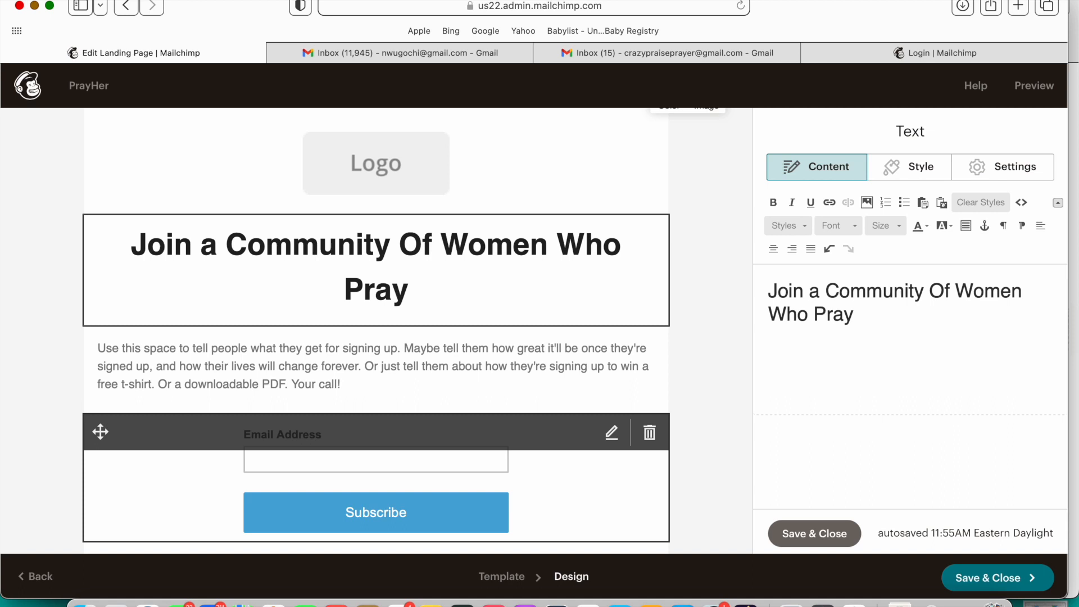
{"action": "type", "text": "!"}
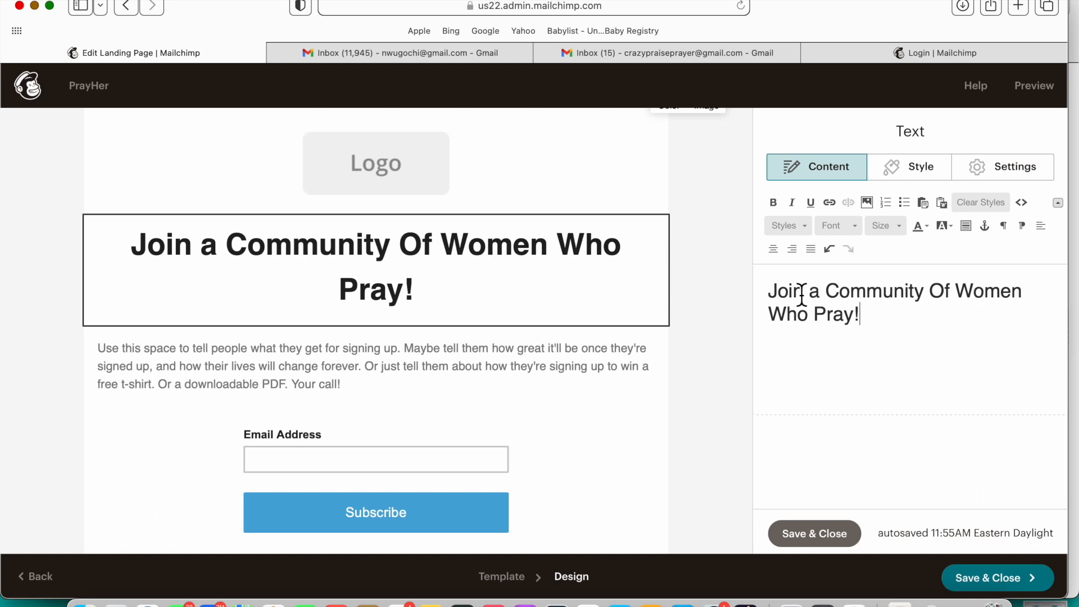
{"action": "mouse_move", "coordinate": [585, 248]}
{"action": "mouse_move", "coordinate": [386, 404]}
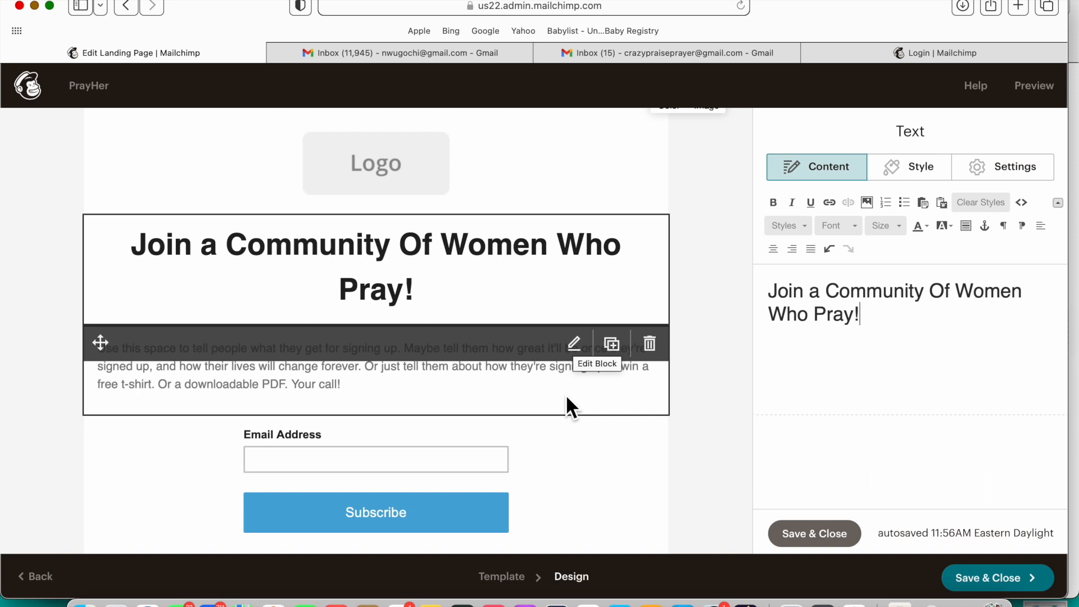
{"action": "mouse_move", "coordinate": [570, 392]}
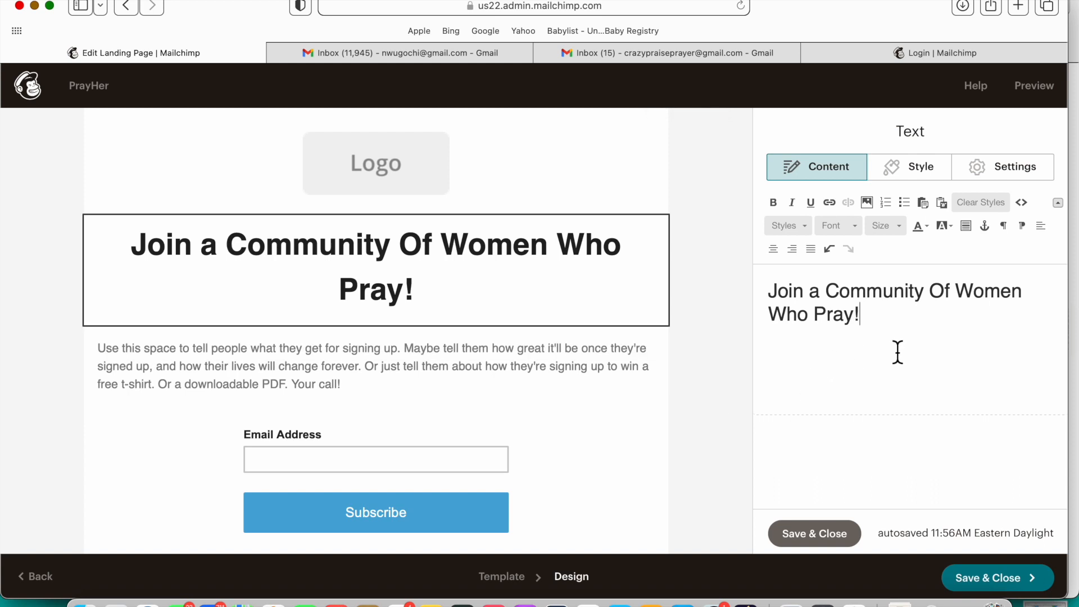
{"action": "mouse_move", "coordinate": [445, 497]}
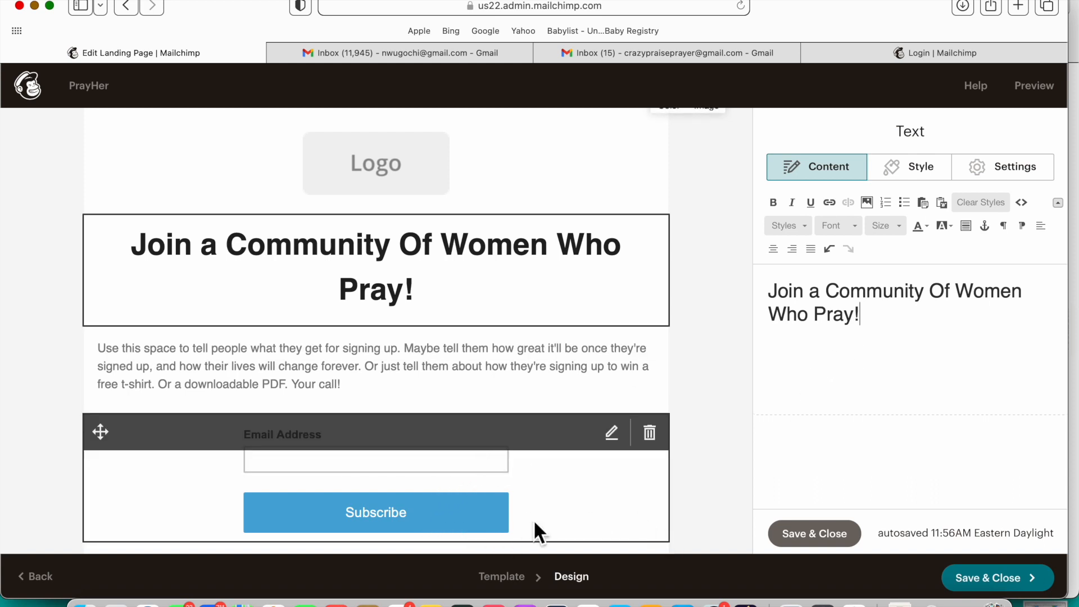
Step: Replace the placeholder paragraph with 'When You sign up you become a part of the pray…'
{"action": "left_click", "coordinate": [571, 392]}
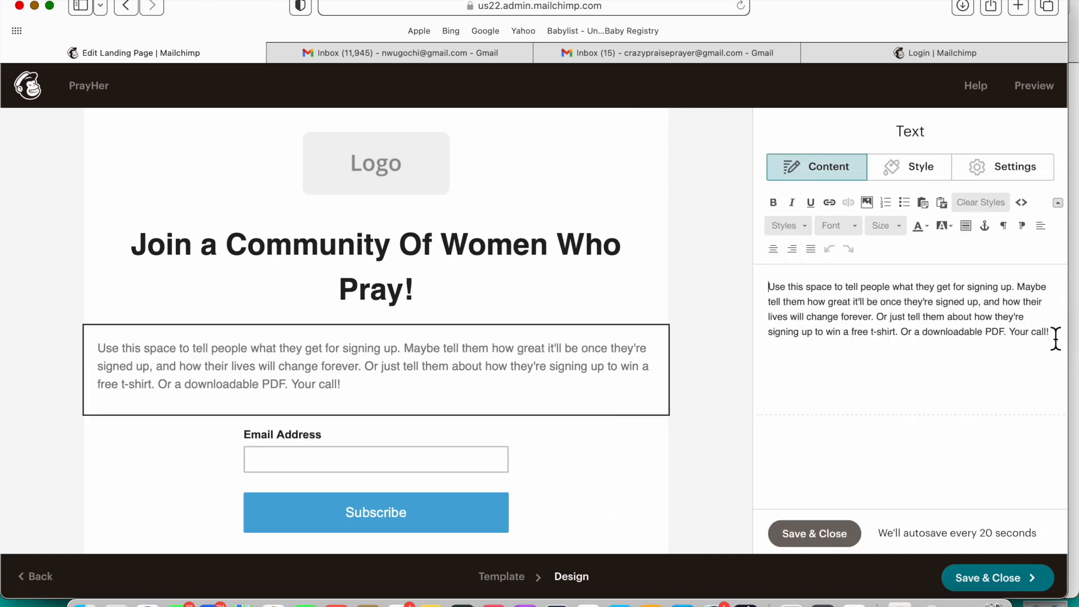
{"action": "left_click_drag", "start_coordinate": [1055, 337], "coordinate": [763, 295]}
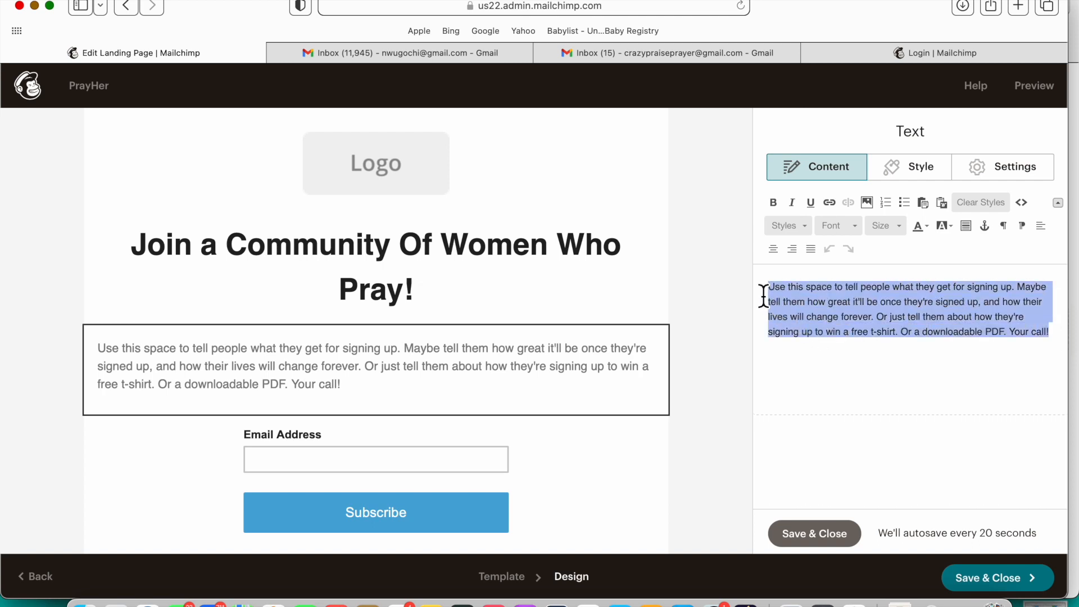
{"action": "type", "text": "When "}
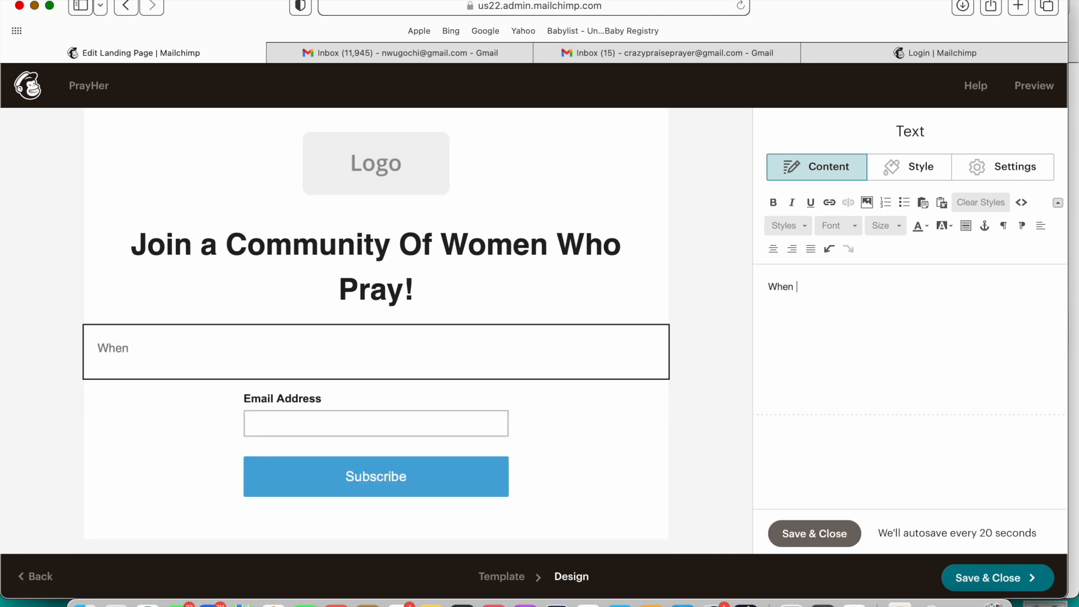
{"action": "type", "text": "You sign up Yo"}
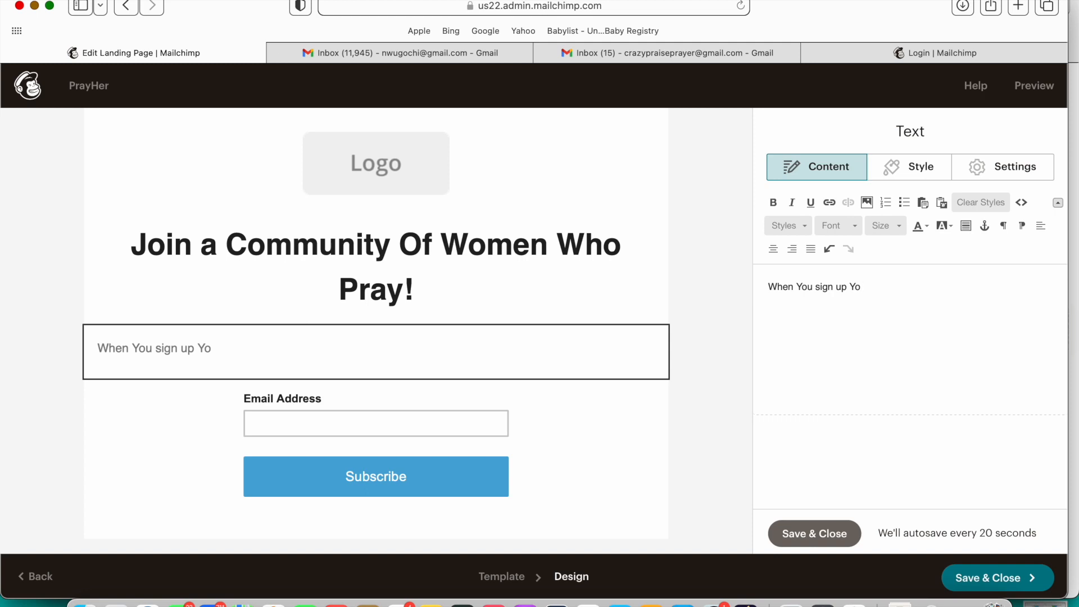
{"action": "key", "text": "BackSpace"}
{"action": "key", "text": "BackSpace"}
{"action": "type", "text": "you becom"}
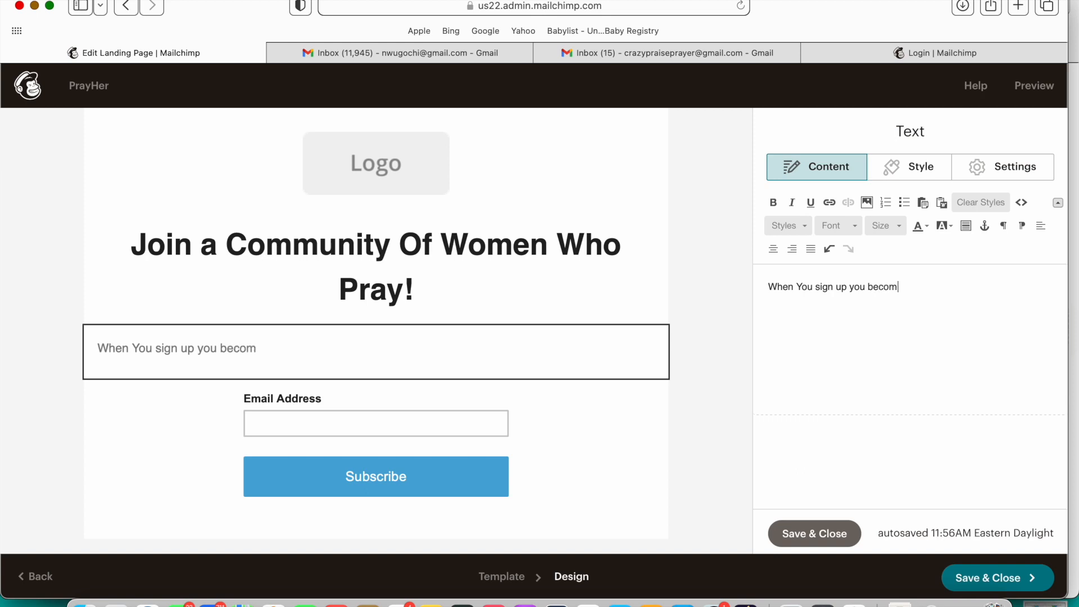
{"action": "type", "text": "e a part of the "}
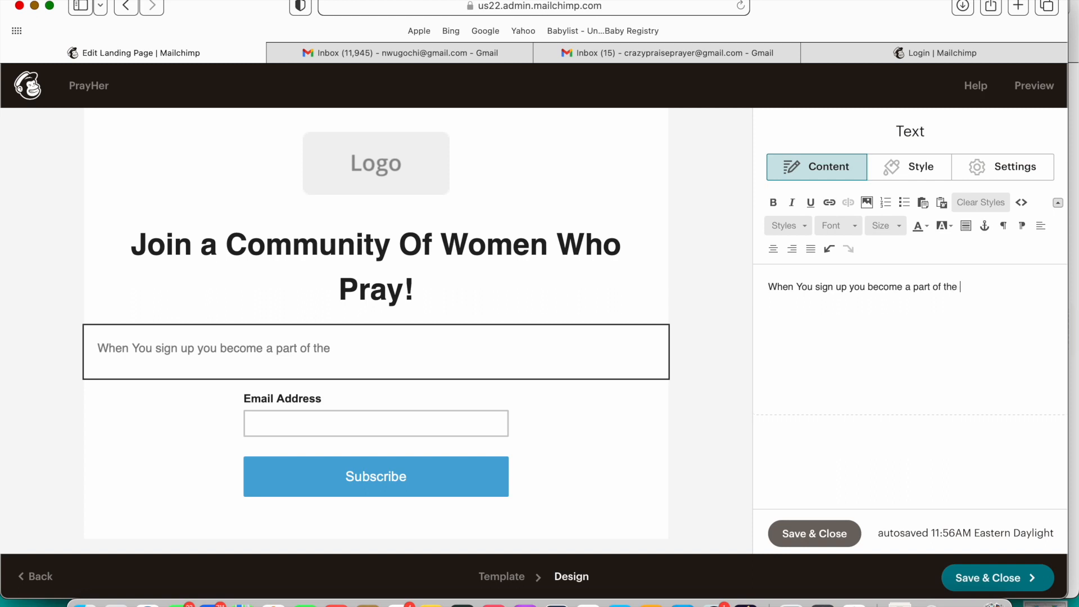
{"action": "type", "text": "pray hrer"}
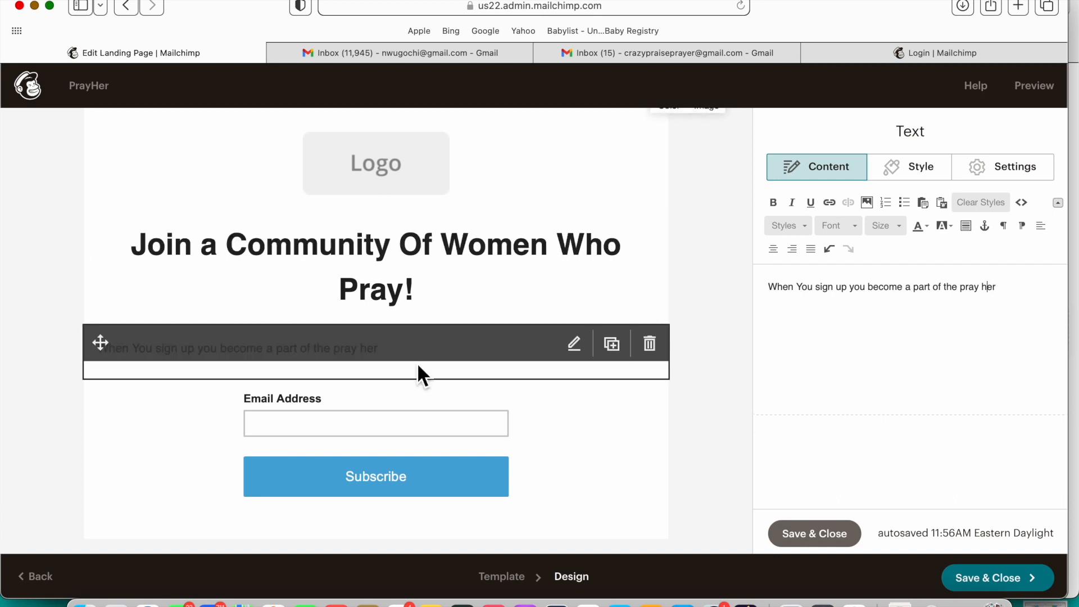
Step: Correct the wording to 'PrayHer Community. We', joining and capitalising PrayHer
{"action": "left_click", "coordinate": [986, 292]}
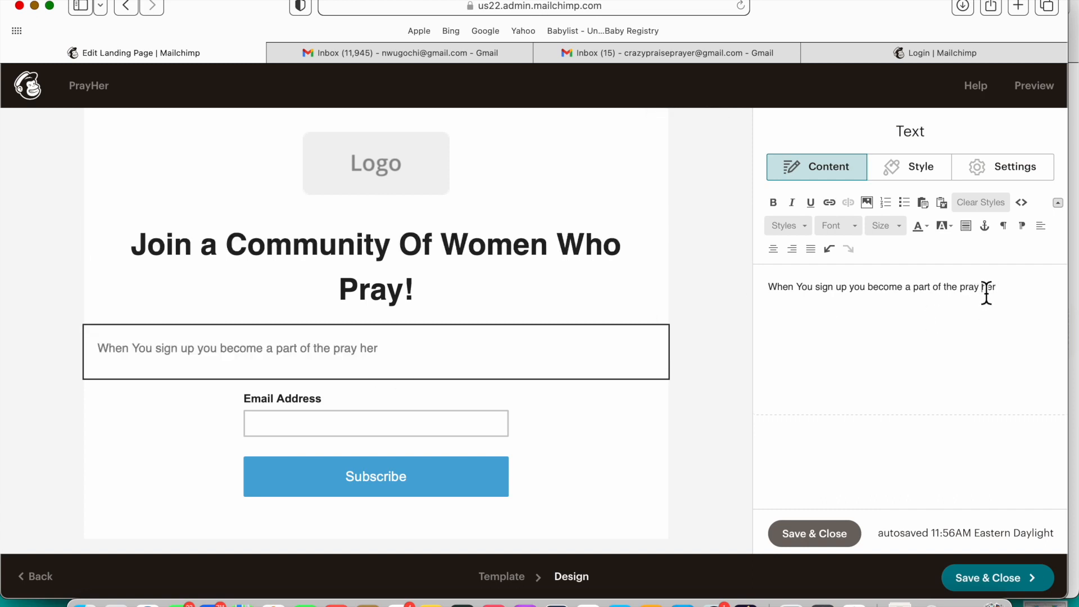
{"action": "key", "text": "BackSpace"}
{"action": "key", "text": "Left"}
{"action": "key", "text": "BackSpace"}
{"action": "type", "text": "P"}
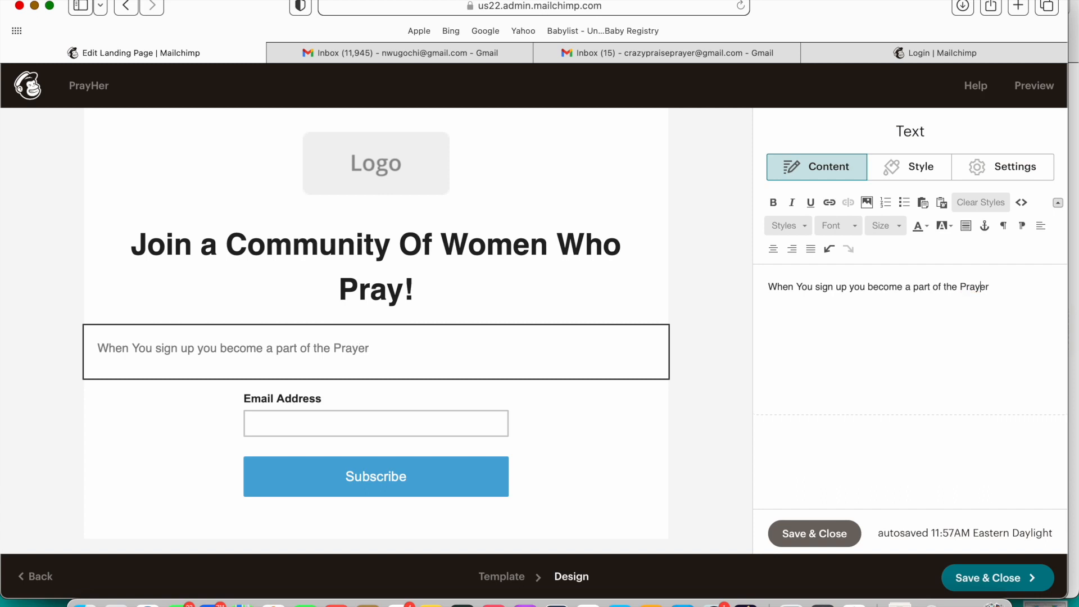
{"action": "key", "text": "BackSpace"}
{"action": "type", "text": "Her Commun"}
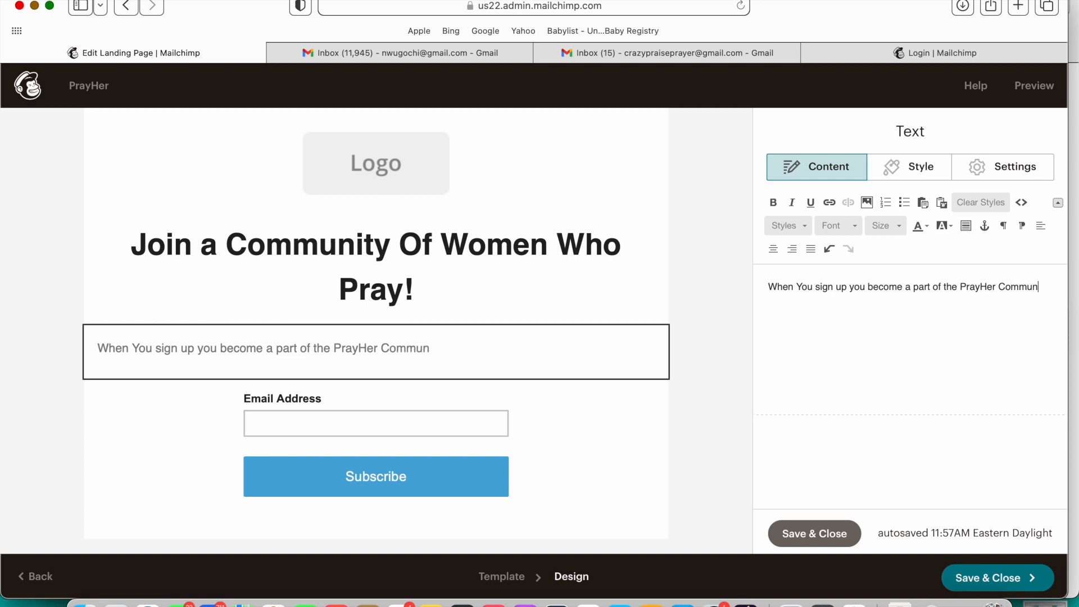
{"action": "type", "text": "ity. We  send out we"}
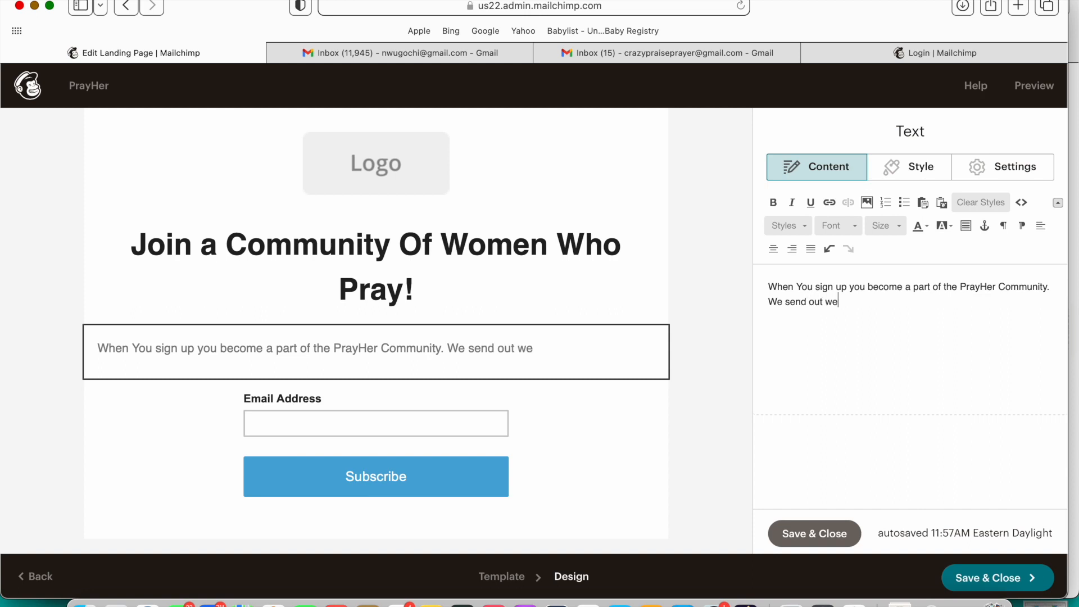
Step: Finish the intro about weekly encouragement and inbox prayers, ending 'PrayHer Warrior of the MONTH!'
{"action": "type", "text": "ekly enco"}
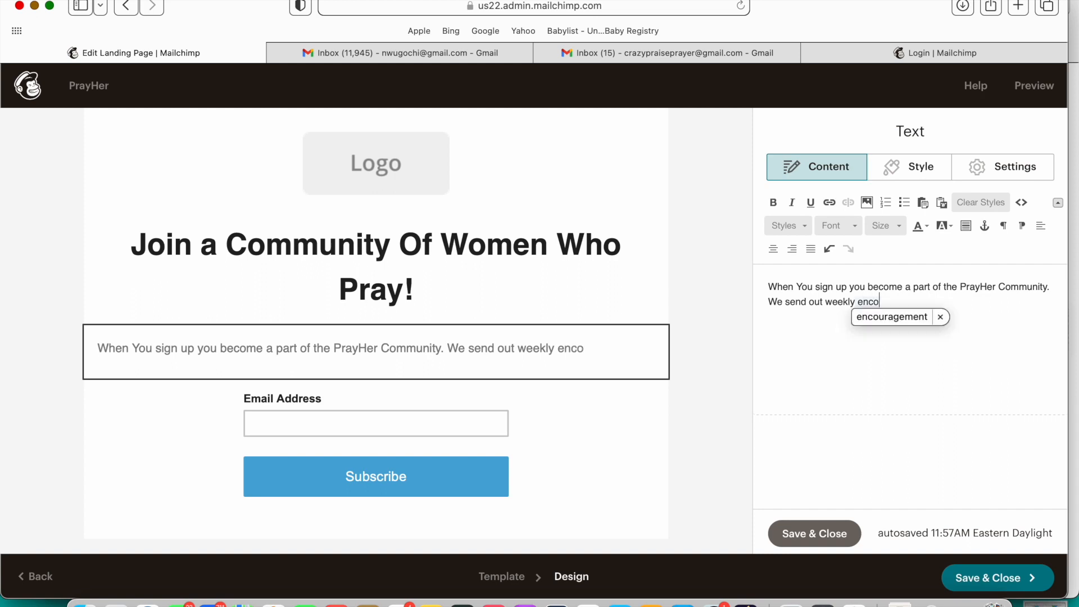
{"action": "type", "text": "uragement an"}
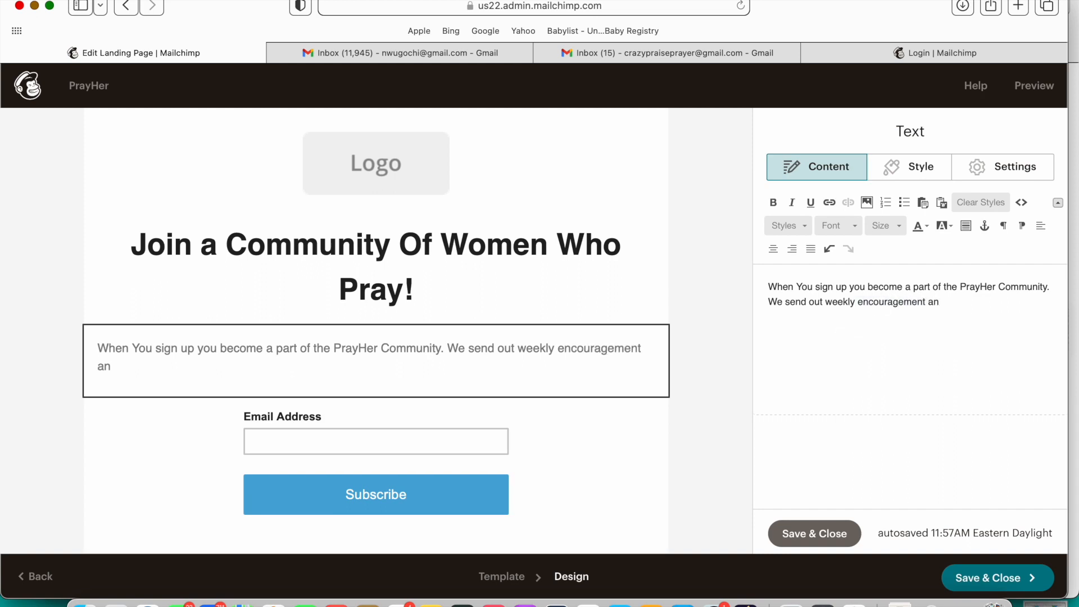
{"action": "type", "text": "d insight abo"}
{"action": "type", "text": "ut"}
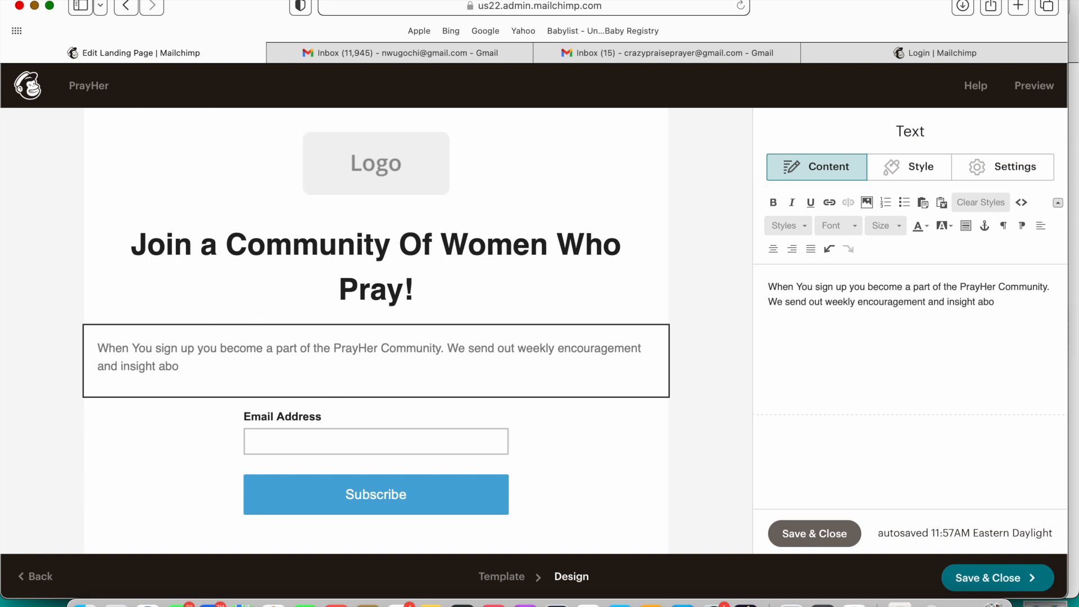
{"action": "key", "text": "BackSpace"}
{"action": "key", "text": "BackSpace"}
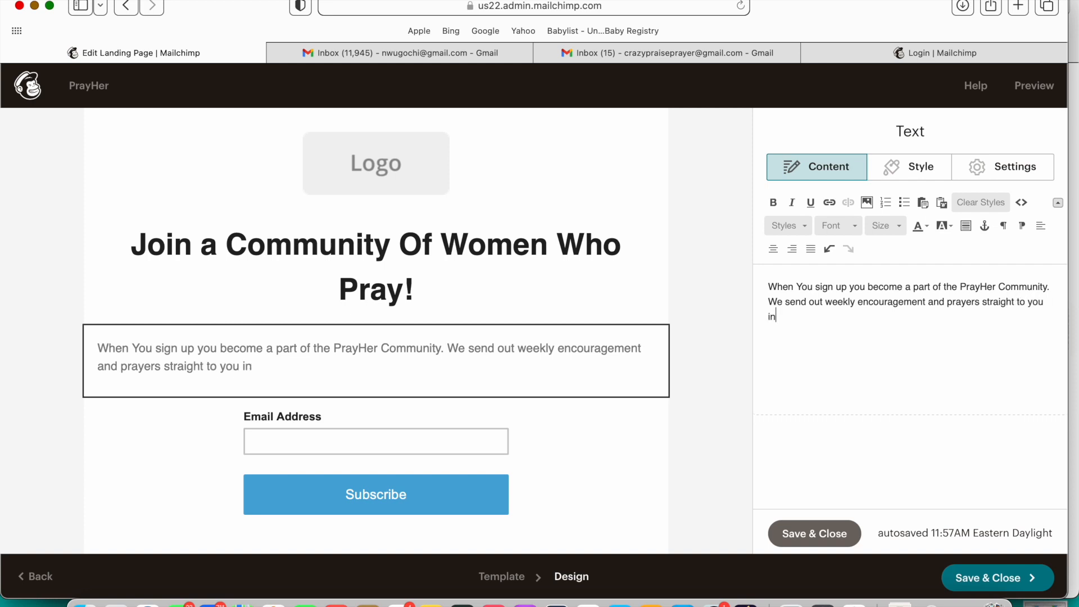
{"action": "type", "text": "box"}
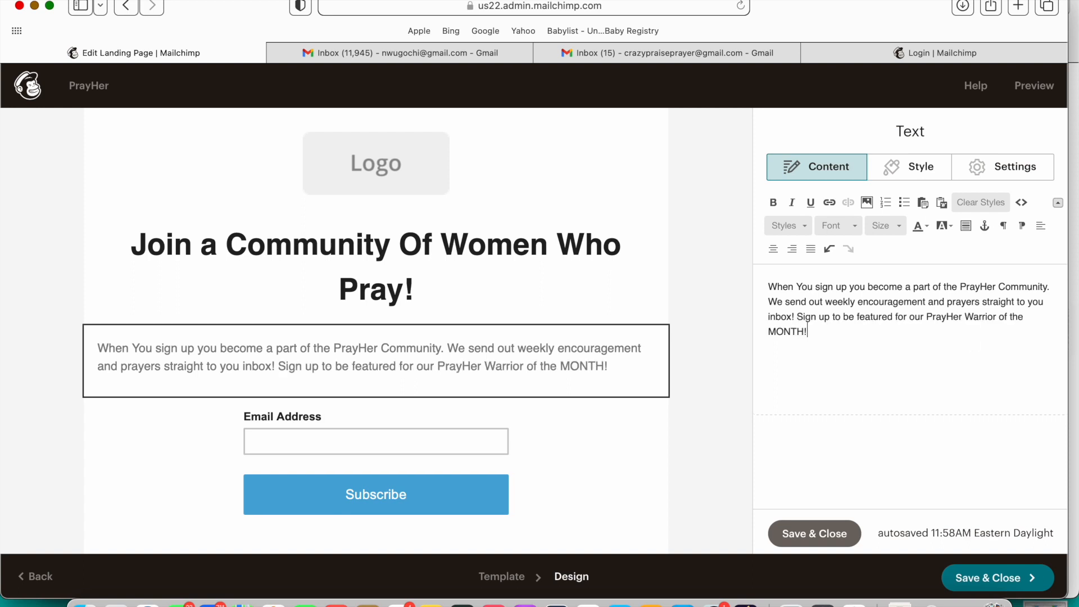
{"action": "left_click", "coordinate": [508, 510]}
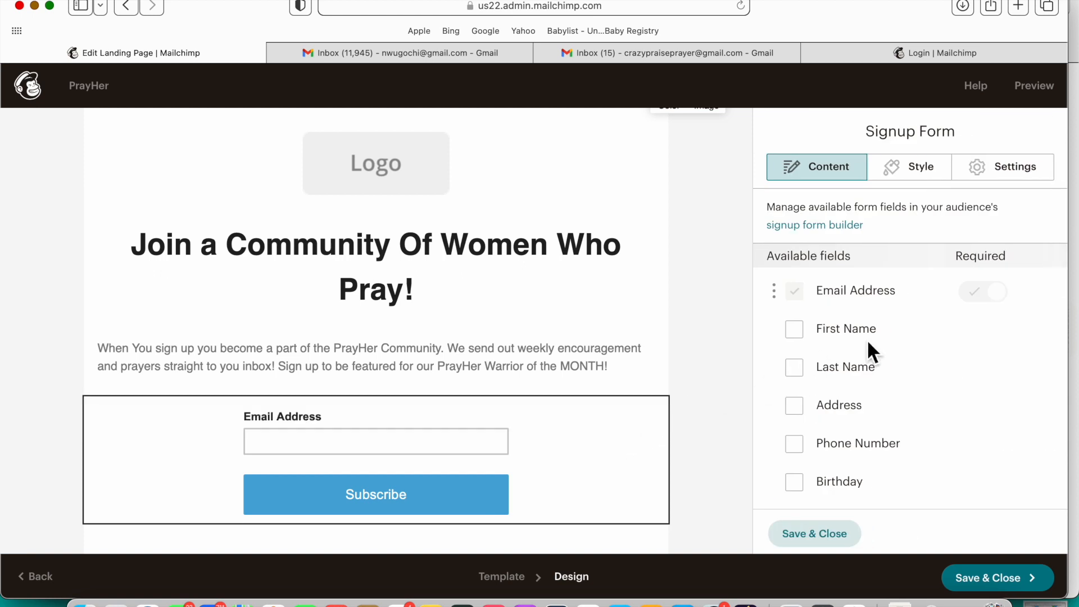
Step: Set the signup form's Subscribe button background to soft mauve #d5a7cd
{"action": "left_click", "coordinate": [930, 178]}
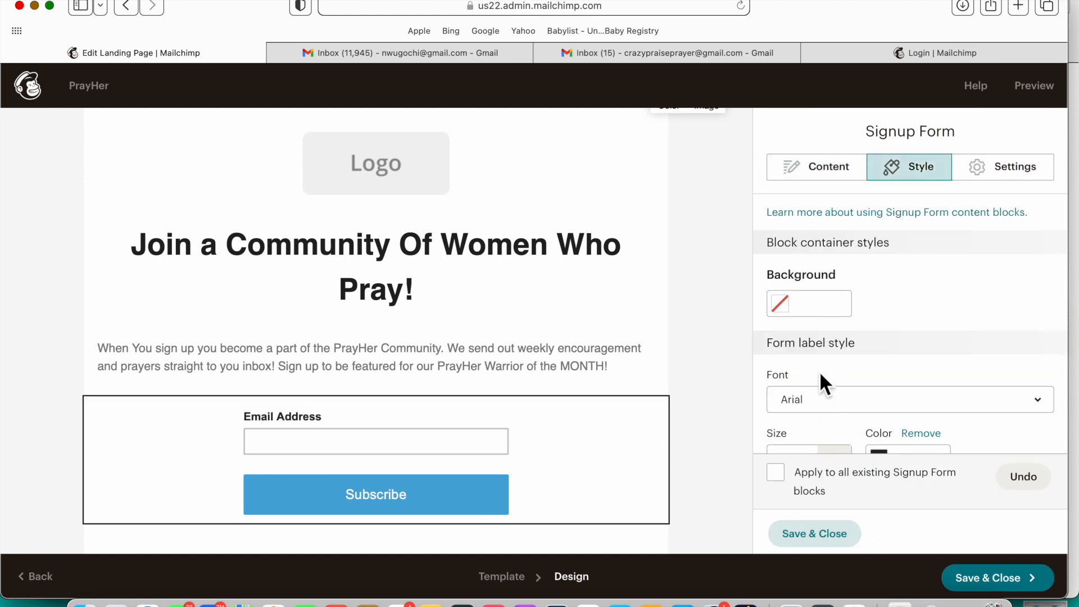
{"action": "scroll", "coordinate": [819, 371], "scroll_direction": "down", "scroll_amount": 2}
{"action": "scroll", "coordinate": [819, 370], "scroll_direction": "down", "scroll_amount": 10}
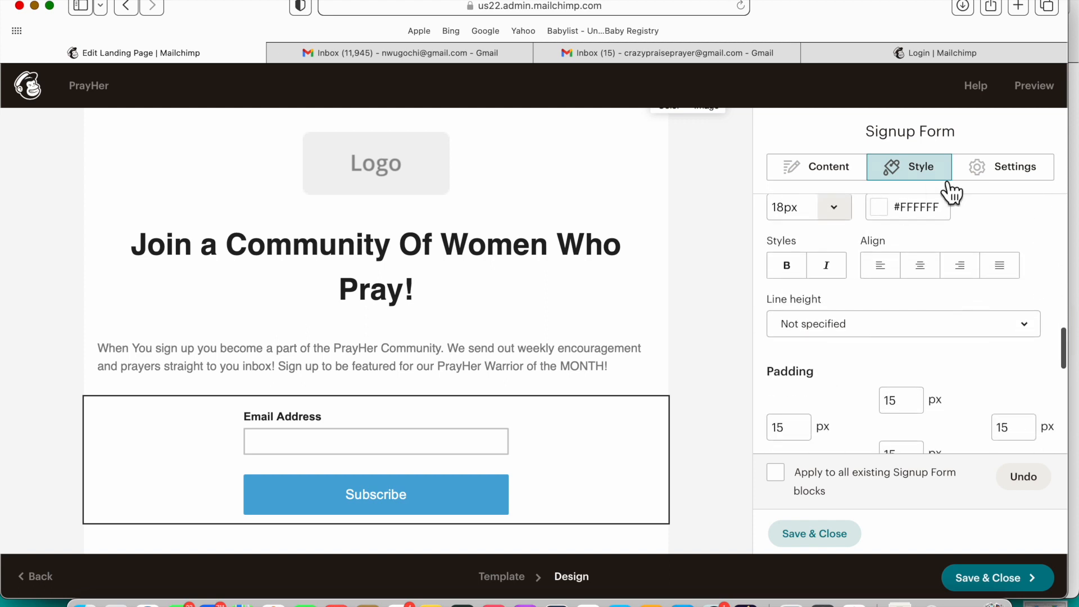
{"action": "scroll", "coordinate": [867, 346], "scroll_direction": "down", "scroll_amount": 4}
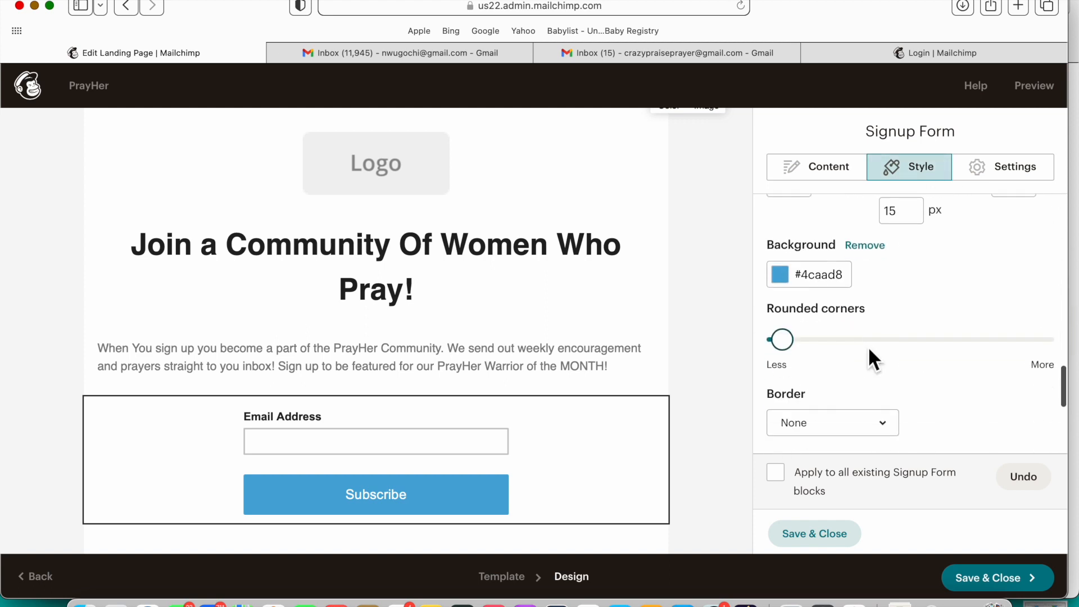
{"action": "left_click", "coordinate": [779, 275]}
{"action": "left_click", "coordinate": [901, 278]}
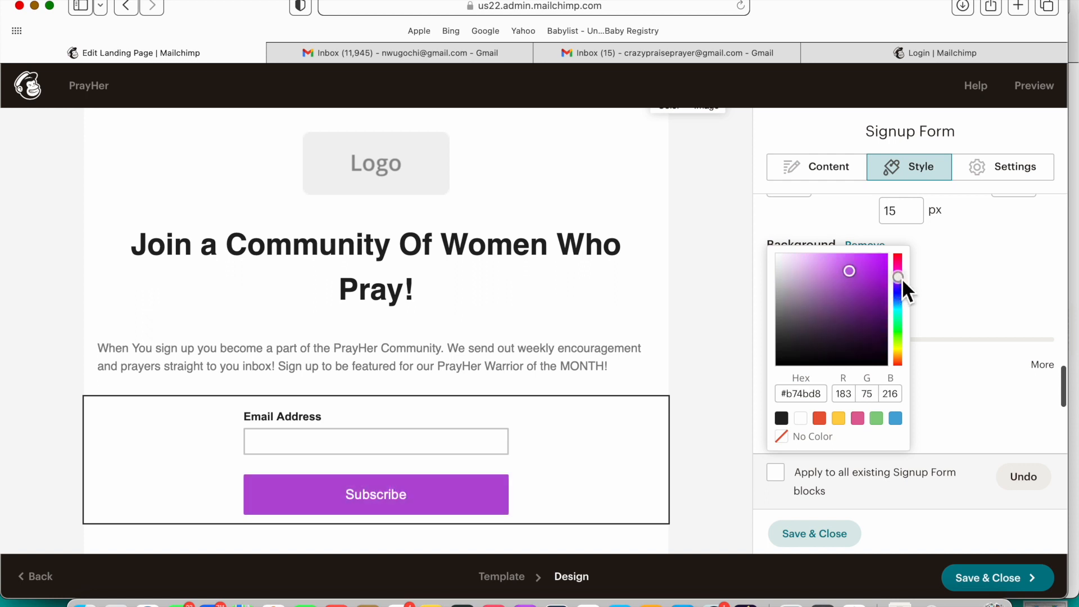
{"action": "left_click_drag", "start_coordinate": [905, 280], "coordinate": [807, 246]}
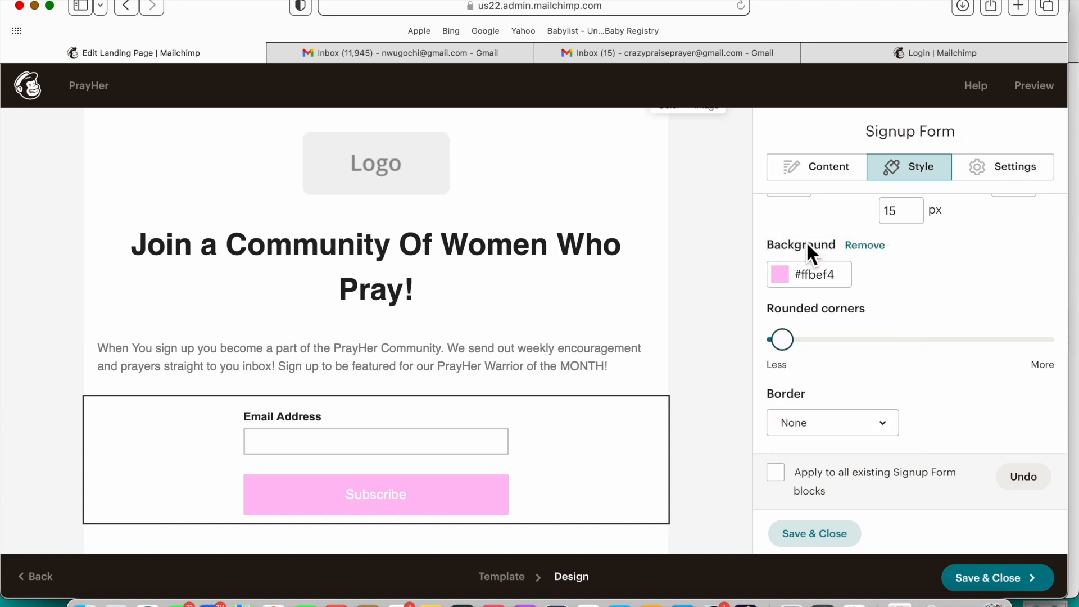
{"action": "left_click", "coordinate": [787, 284]}
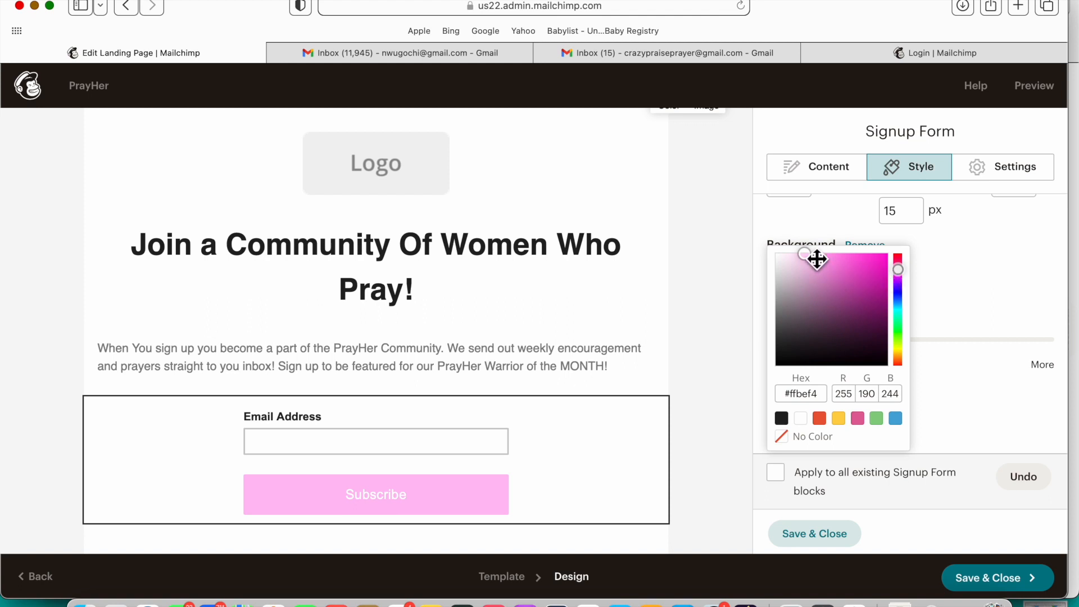
{"action": "left_click_drag", "start_coordinate": [812, 258], "coordinate": [806, 277]}
{"action": "left_click", "coordinate": [987, 279]}
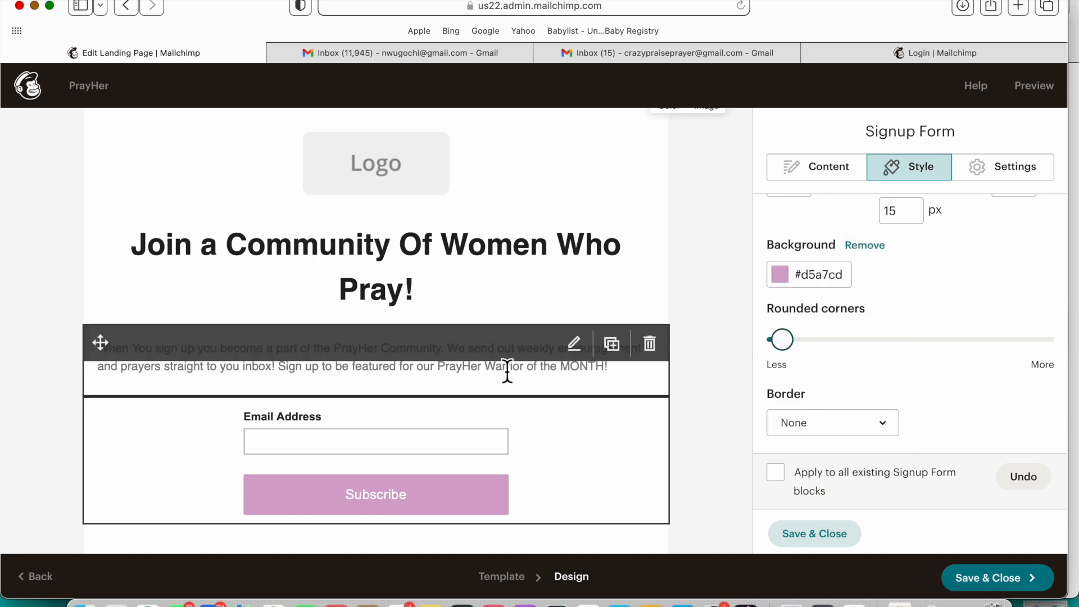
{"action": "scroll", "coordinate": [508, 370], "scroll_direction": "up", "scroll_amount": 2}
{"action": "left_click", "coordinate": [465, 245]}
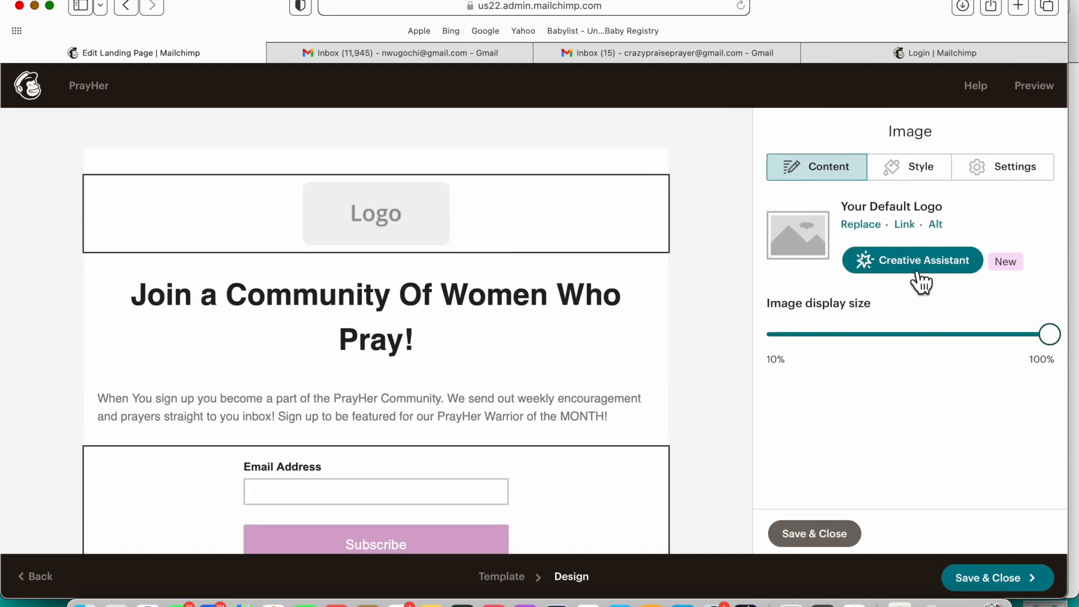
Step: Upload I pray crazy-3.png into the Logo block, displayed at 100% size
{"action": "left_click", "coordinate": [869, 229]}
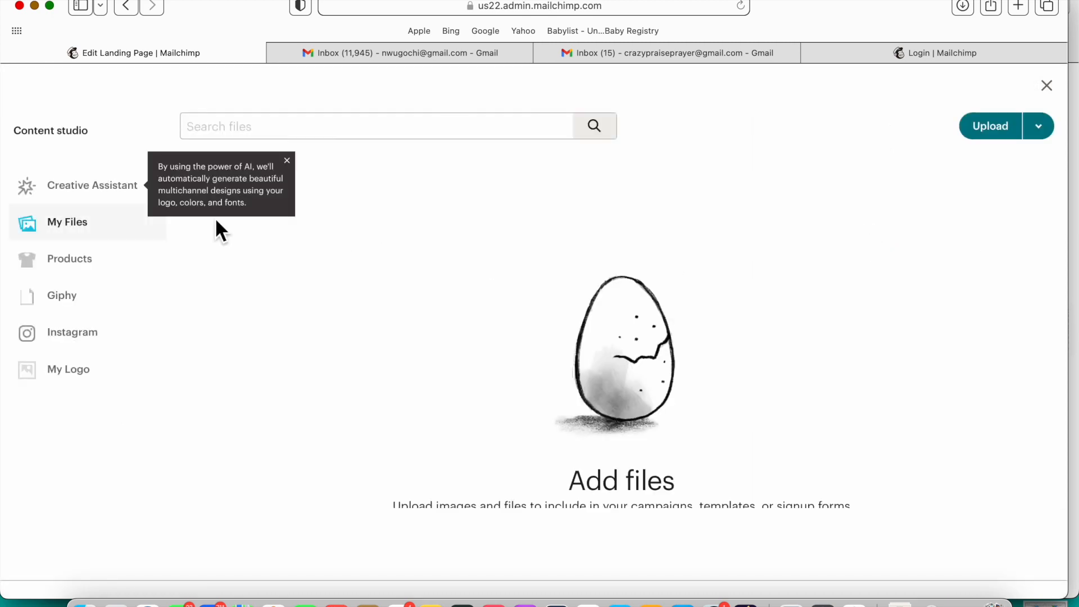
{"action": "left_click", "coordinate": [992, 127]}
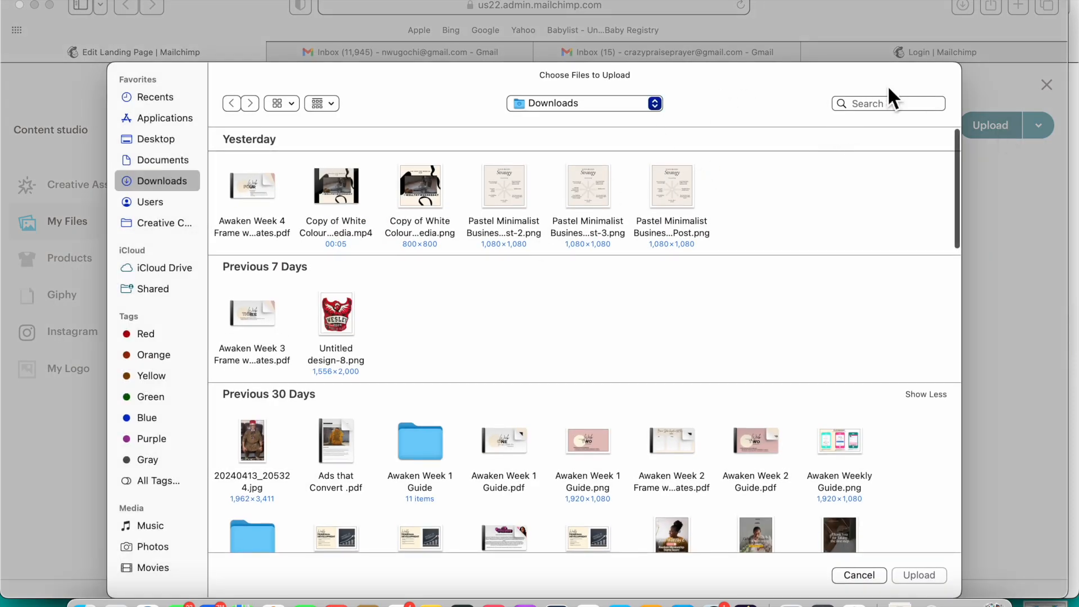
{"action": "left_click", "coordinate": [883, 108]}
{"action": "type", "text": "pray"}
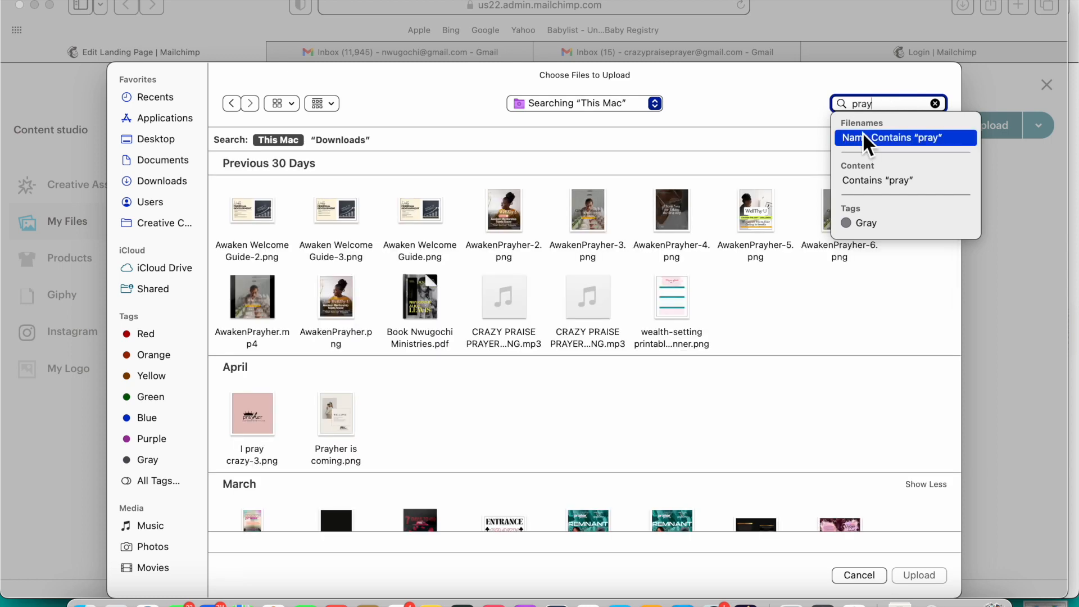
{"action": "double_click", "coordinate": [253, 420]}
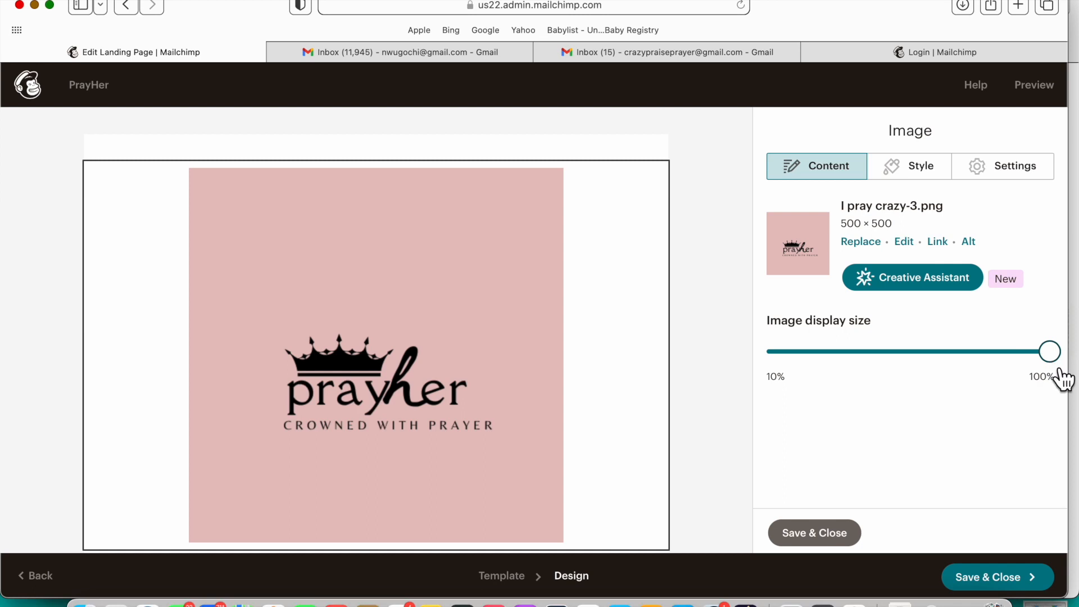
{"action": "mouse_move", "coordinate": [1059, 366]}
{"action": "left_mouse_down"}
{"action": "mouse_move", "coordinate": [912, 375]}
{"action": "mouse_move", "coordinate": [1055, 362]}
{"action": "mouse_move", "coordinate": [1076, 374]}
{"action": "mouse_move", "coordinate": [985, 376]}
{"action": "mouse_move", "coordinate": [1076, 372]}
{"action": "left_mouse_up"}
{"action": "scroll", "coordinate": [588, 396], "scroll_direction": "down", "scroll_amount": 6}
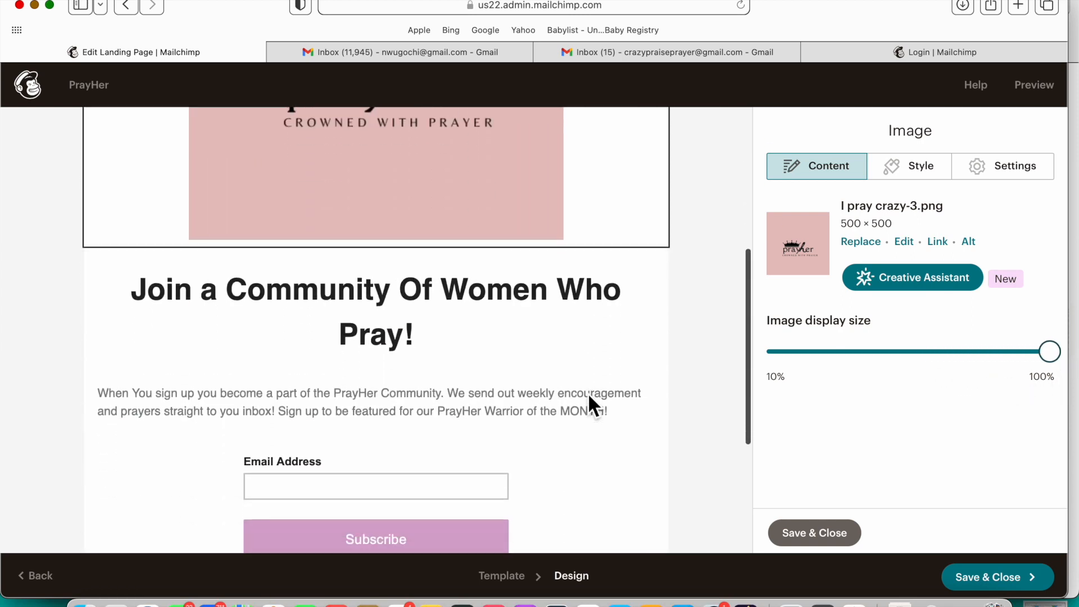
{"action": "left_click", "coordinate": [471, 312]}
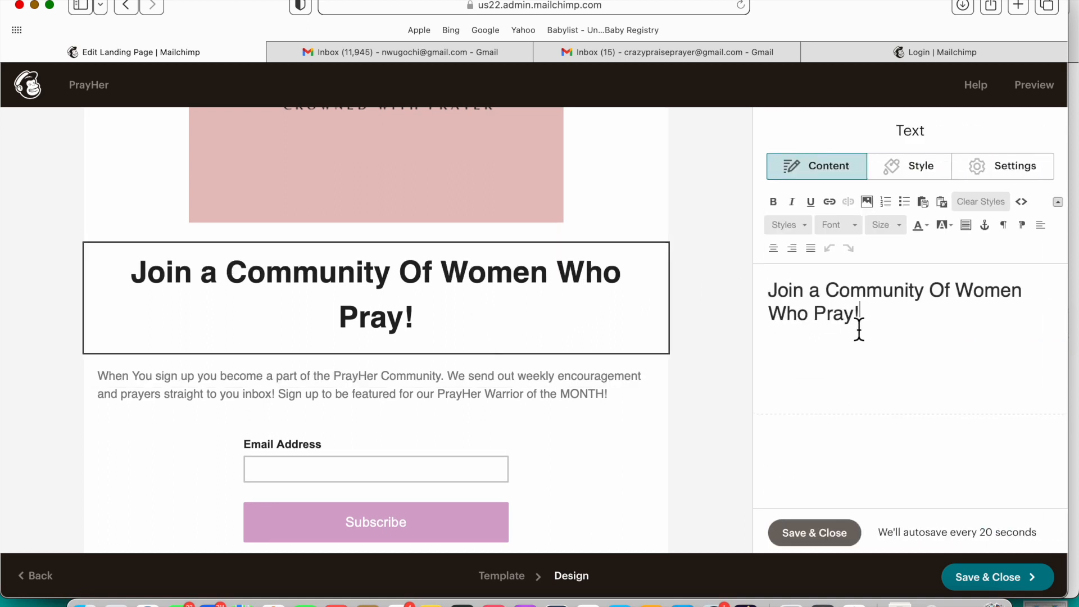
Step: Set the headline font to Caveat at size 64
{"action": "left_click_drag", "start_coordinate": [859, 326], "coordinate": [765, 295]}
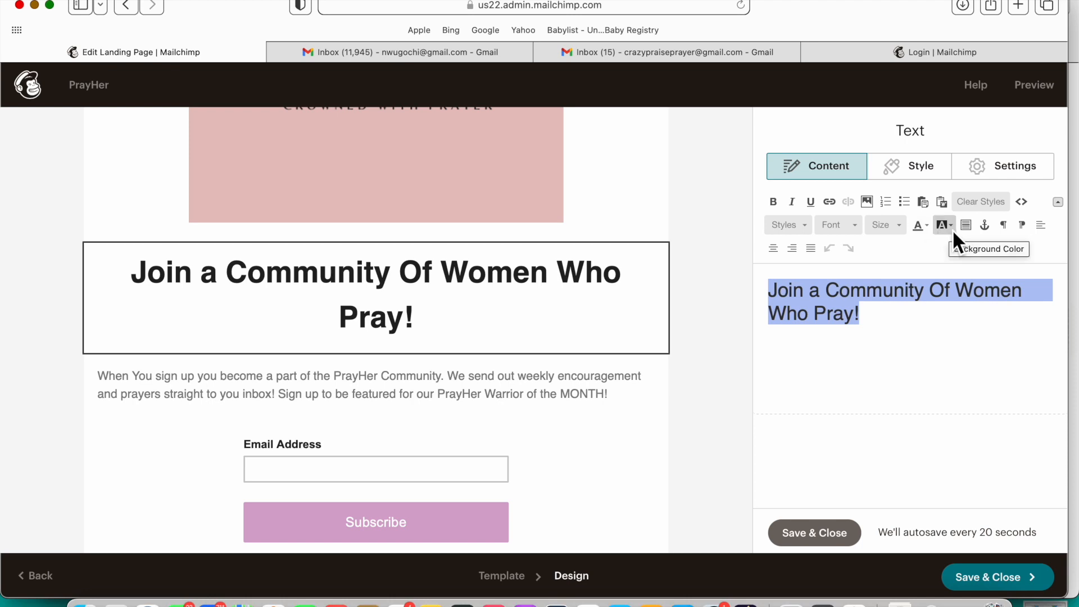
{"action": "left_click", "coordinate": [837, 226]}
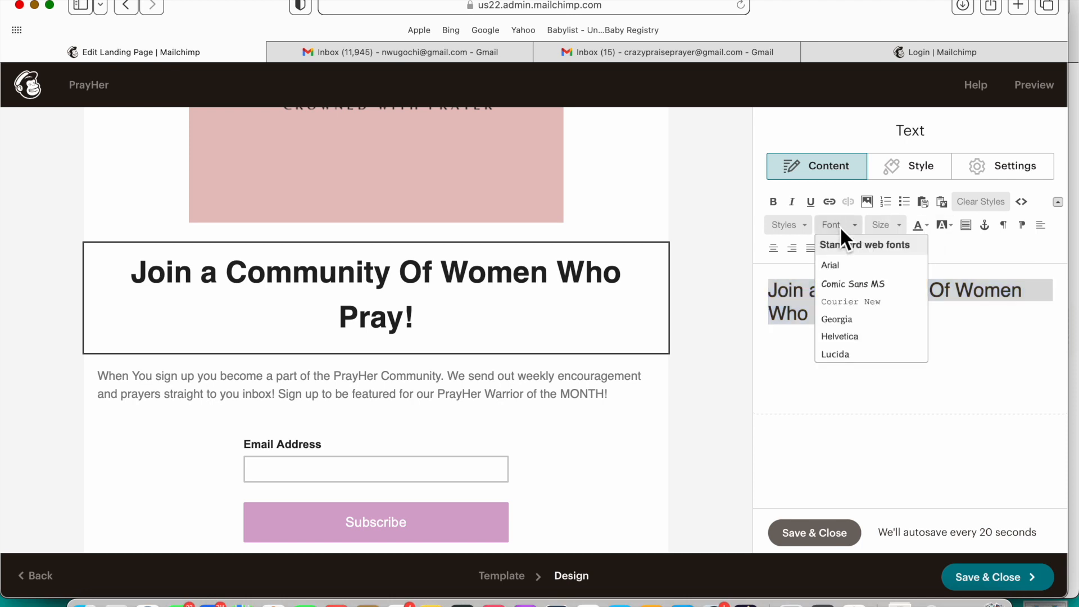
{"action": "scroll", "coordinate": [856, 337], "scroll_direction": "down", "scroll_amount": 5}
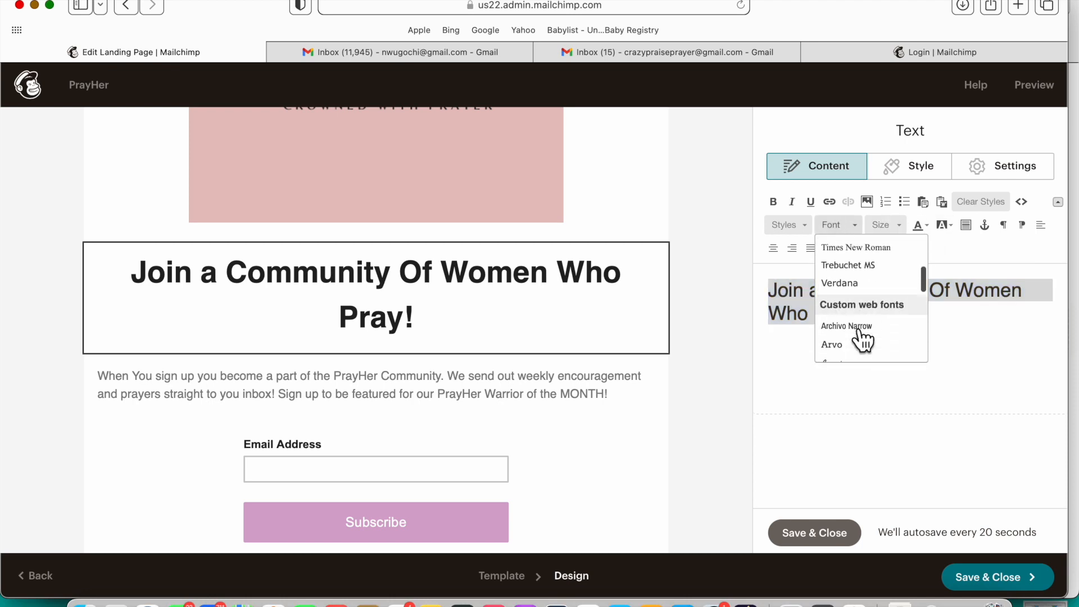
{"action": "scroll", "coordinate": [858, 334], "scroll_direction": "down", "scroll_amount": 1}
{"action": "left_click", "coordinate": [858, 332]}
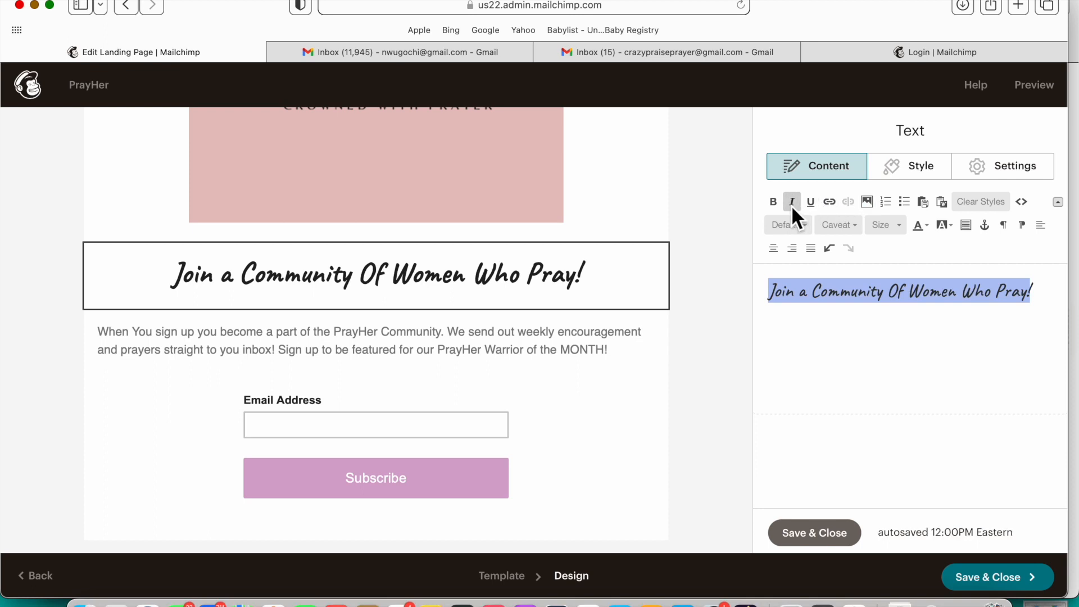
{"action": "left_click", "coordinate": [899, 225]}
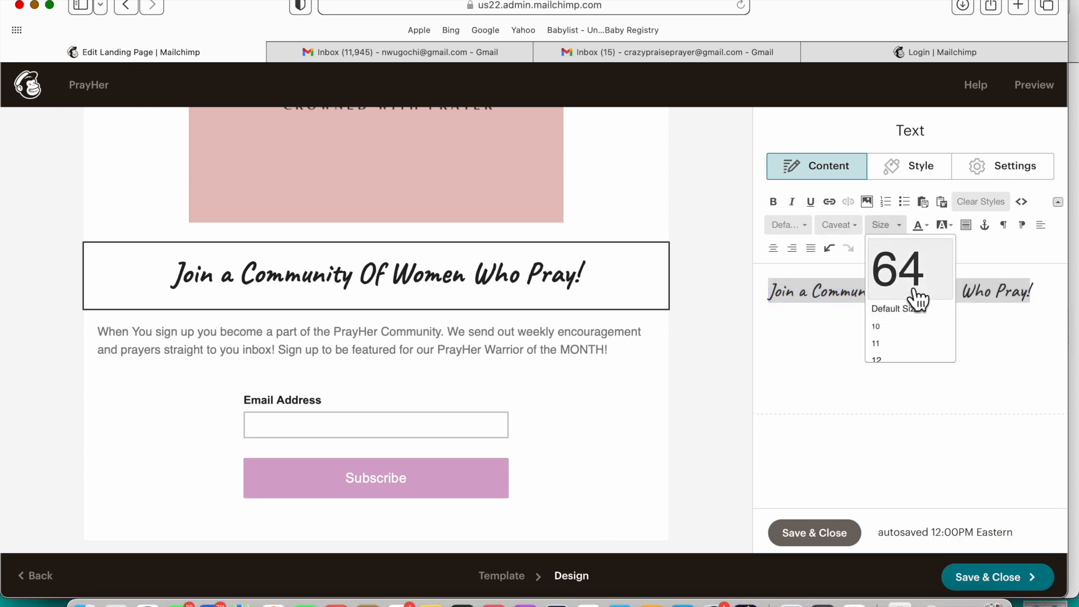
{"action": "left_click", "coordinate": [905, 278]}
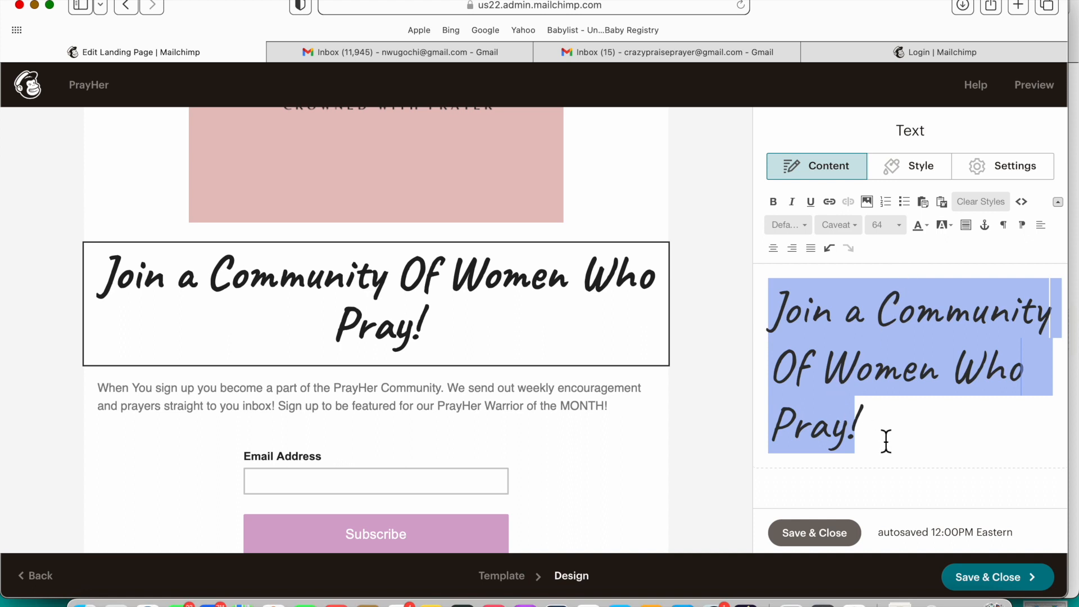
Step: Finish editing the headline and select the email signup form block
{"action": "left_click_drag", "start_coordinate": [875, 441], "coordinate": [762, 303]}
{"action": "left_click", "coordinate": [945, 437]}
{"action": "left_click", "coordinate": [551, 421]}
{"action": "scroll", "coordinate": [550, 491], "scroll_direction": "down", "scroll_amount": 3}
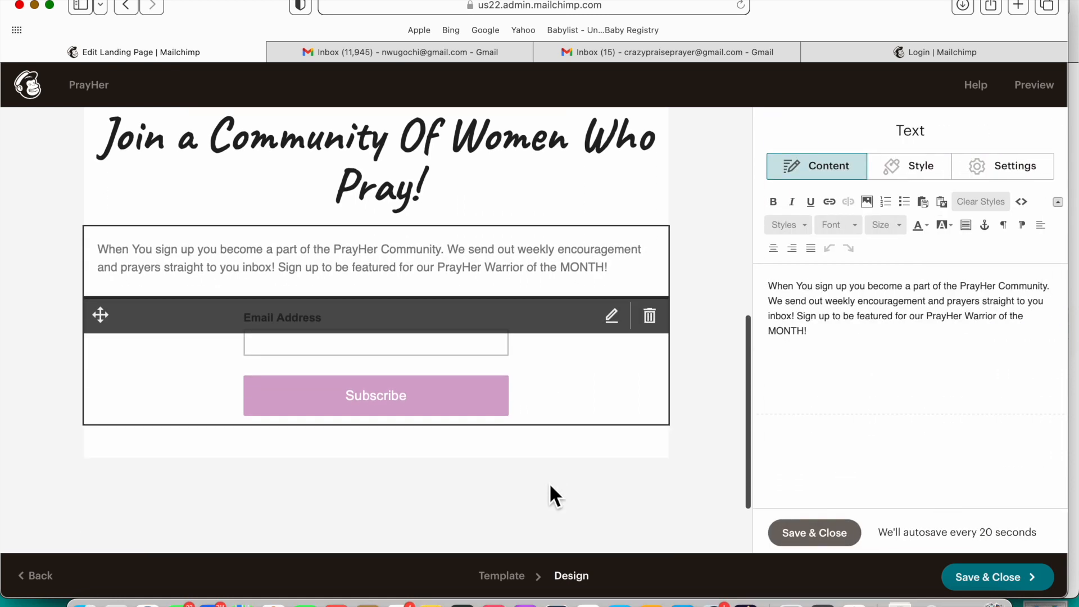
{"action": "left_click", "coordinate": [543, 373]}
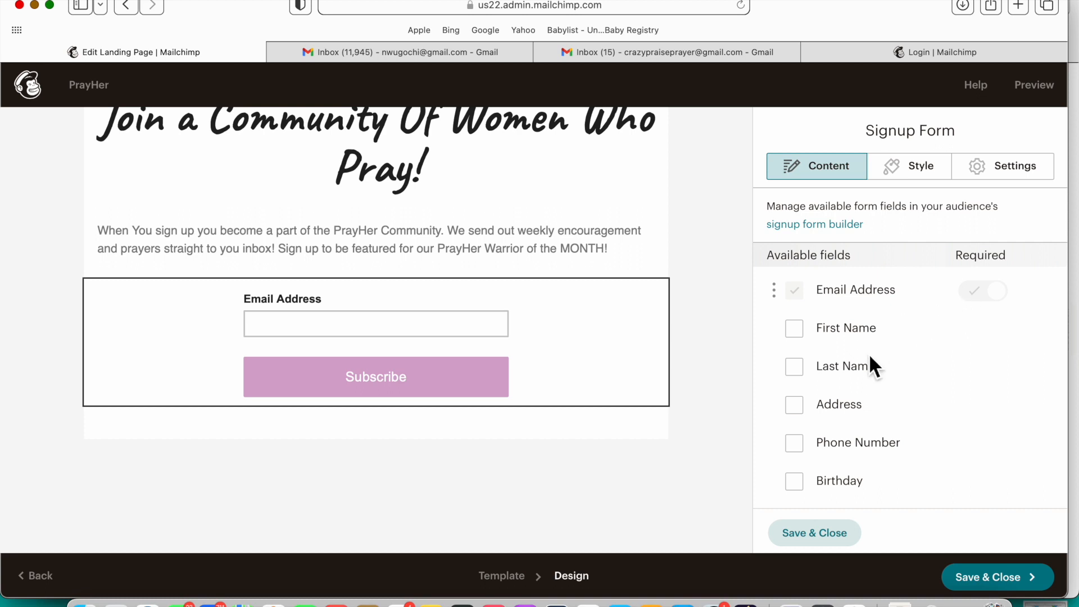
Step: Make the Subscribe button background #000000 with pale pink (#ffd1f7) hover text
{"action": "scroll", "coordinate": [927, 303], "scroll_direction": "down", "scroll_amount": 2}
{"action": "left_click", "coordinate": [928, 177]}
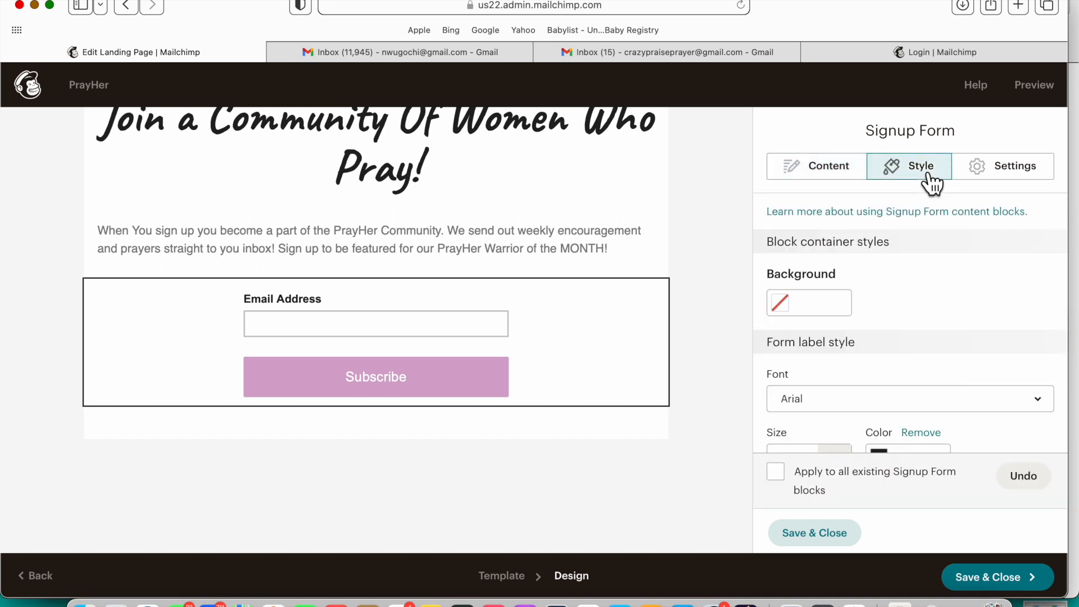
{"action": "scroll", "coordinate": [860, 367], "scroll_direction": "down", "scroll_amount": 1}
{"action": "scroll", "coordinate": [888, 419], "scroll_direction": "down", "scroll_amount": 3}
{"action": "scroll", "coordinate": [889, 415], "scroll_direction": "down", "scroll_amount": 15}
{"action": "scroll", "coordinate": [890, 415], "scroll_direction": "down", "scroll_amount": 10}
{"action": "scroll", "coordinate": [867, 337], "scroll_direction": "up", "scroll_amount": 20}
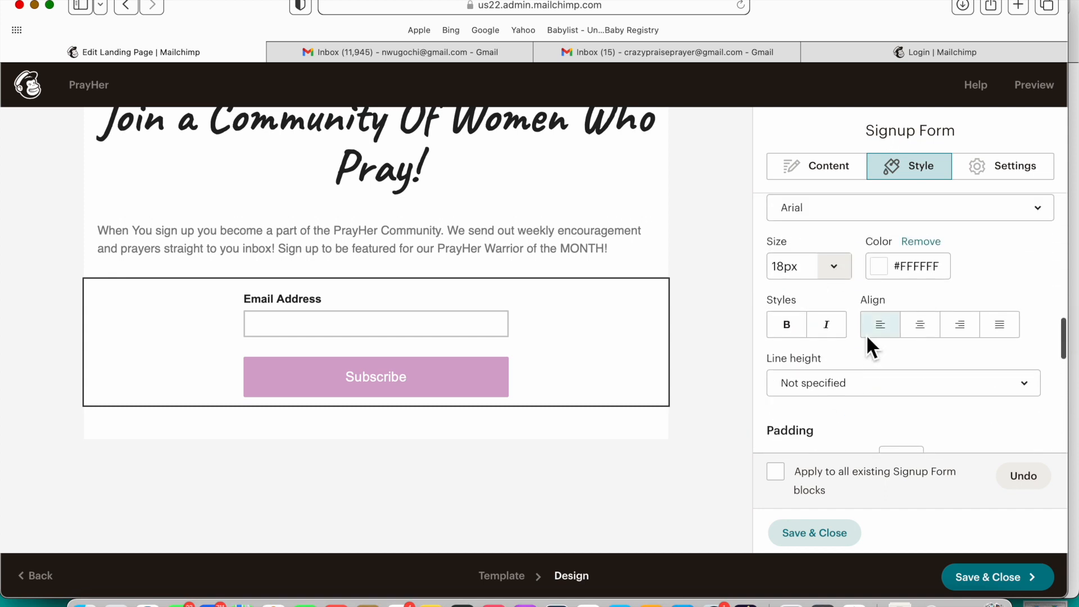
{"action": "scroll", "coordinate": [865, 335], "scroll_direction": "down", "scroll_amount": 5}
{"action": "left_click", "coordinate": [783, 277]}
{"action": "mouse_move", "coordinate": [804, 364]}
{"action": "left_mouse_down"}
{"action": "mouse_move", "coordinate": [807, 349]}
{"action": "mouse_move", "coordinate": [773, 374]}
{"action": "left_mouse_up"}
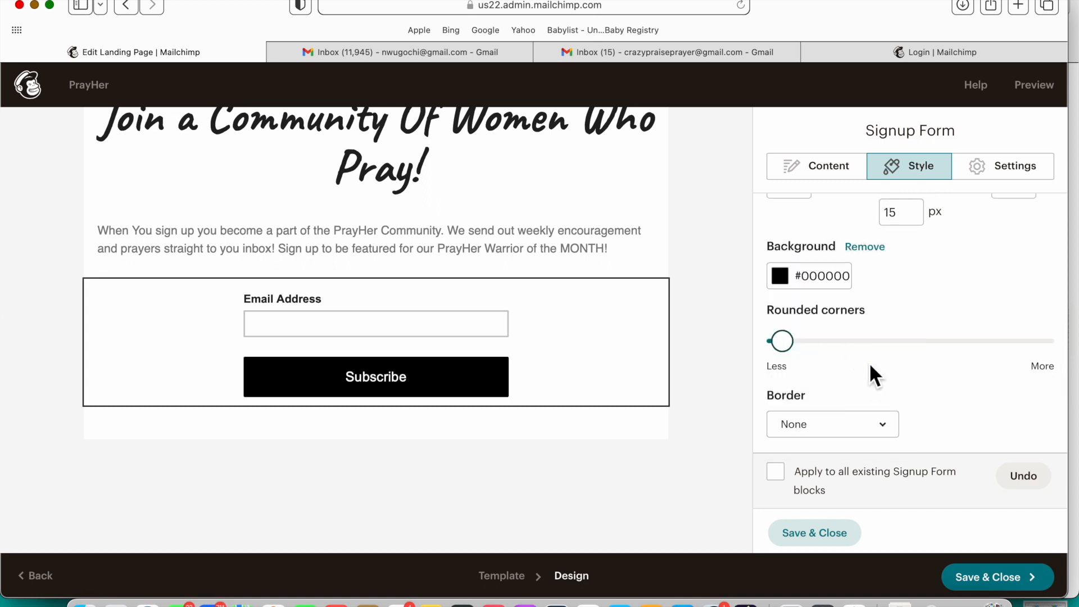
{"action": "scroll", "coordinate": [868, 371], "scroll_direction": "down", "scroll_amount": 10}
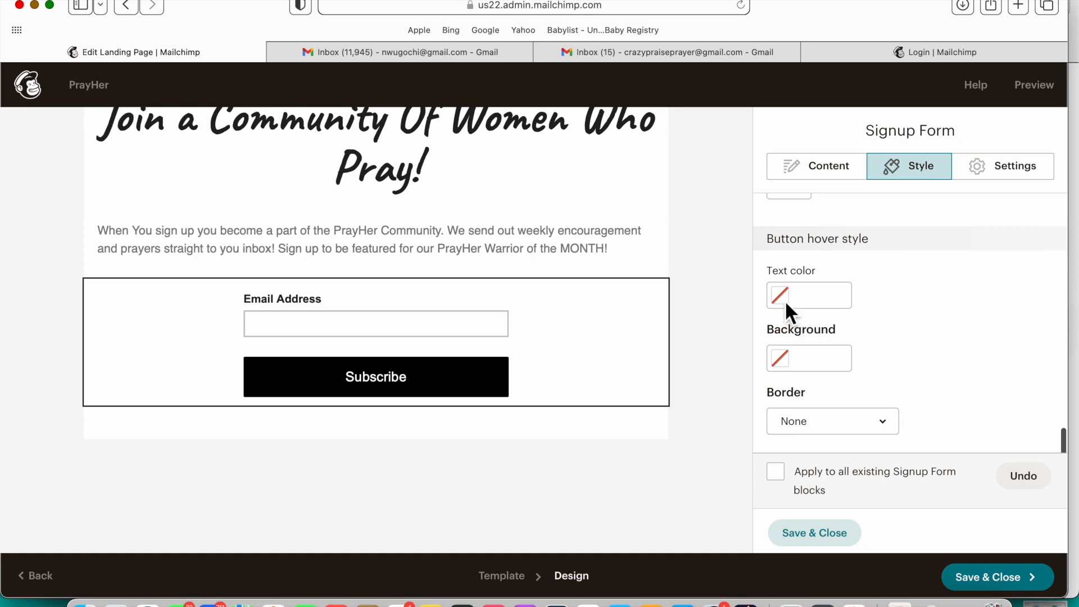
{"action": "left_click", "coordinate": [786, 301]}
{"action": "mouse_move", "coordinate": [870, 300]}
{"action": "left_mouse_down"}
{"action": "mouse_move", "coordinate": [816, 303]}
{"action": "mouse_move", "coordinate": [800, 278]}
{"action": "left_mouse_up"}
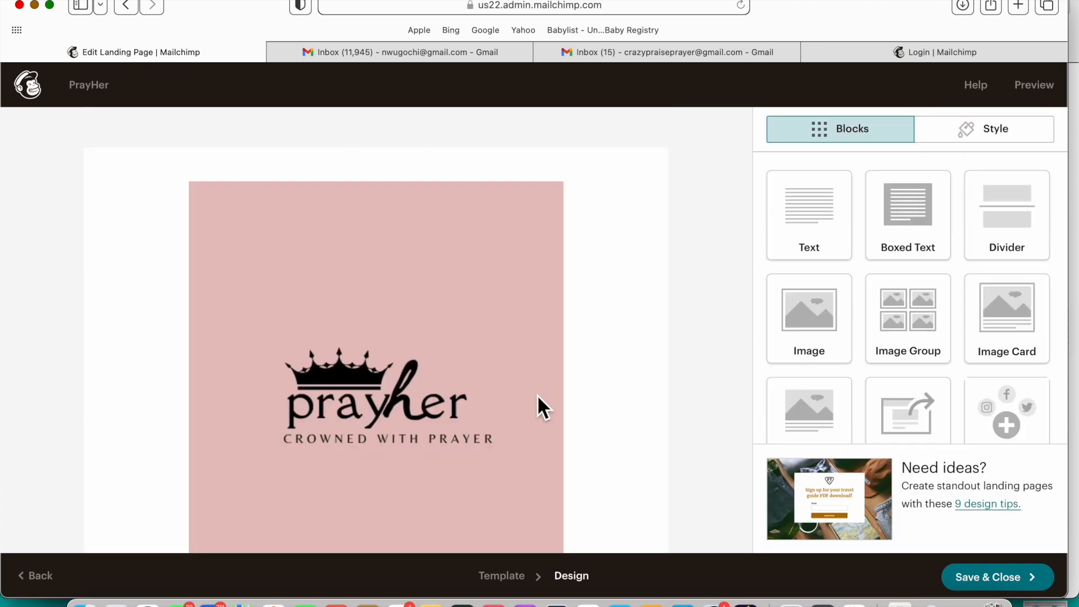
{"action": "scroll", "coordinate": [537, 395], "scroll_direction": "down", "scroll_amount": 5}
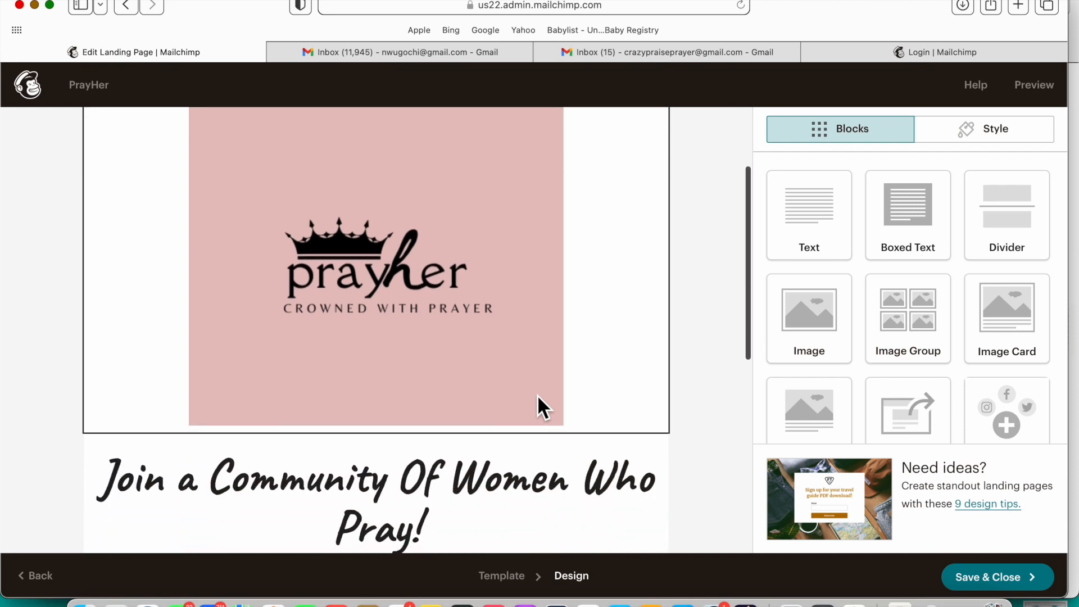
{"action": "scroll", "coordinate": [534, 393], "scroll_direction": "down", "scroll_amount": 3}
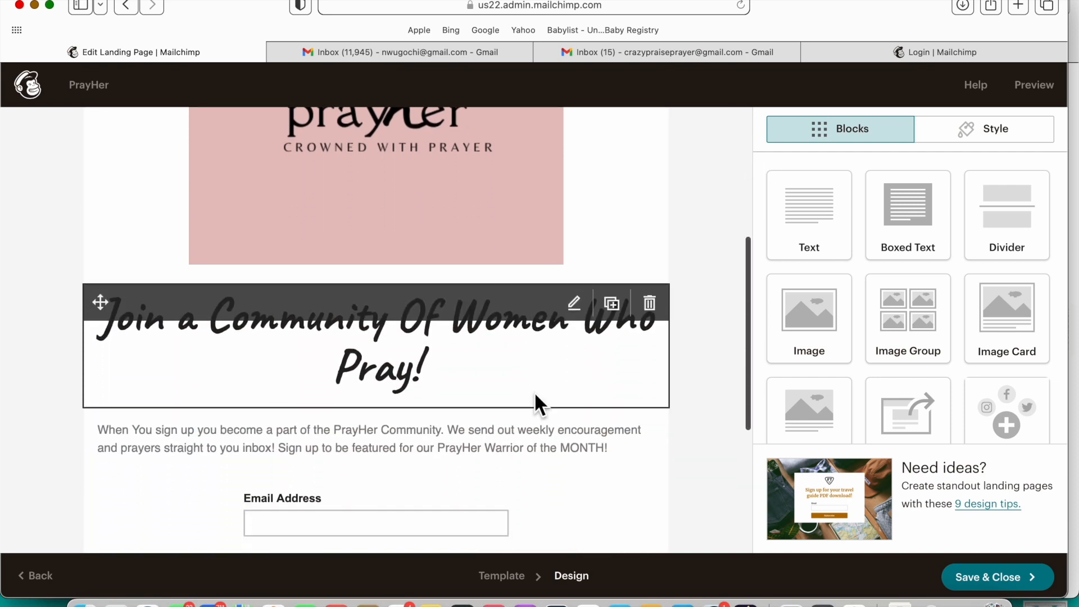
{"action": "scroll", "coordinate": [534, 391], "scroll_direction": "up", "scroll_amount": 3}
{"action": "scroll", "coordinate": [534, 395], "scroll_direction": "up", "scroll_amount": 6}
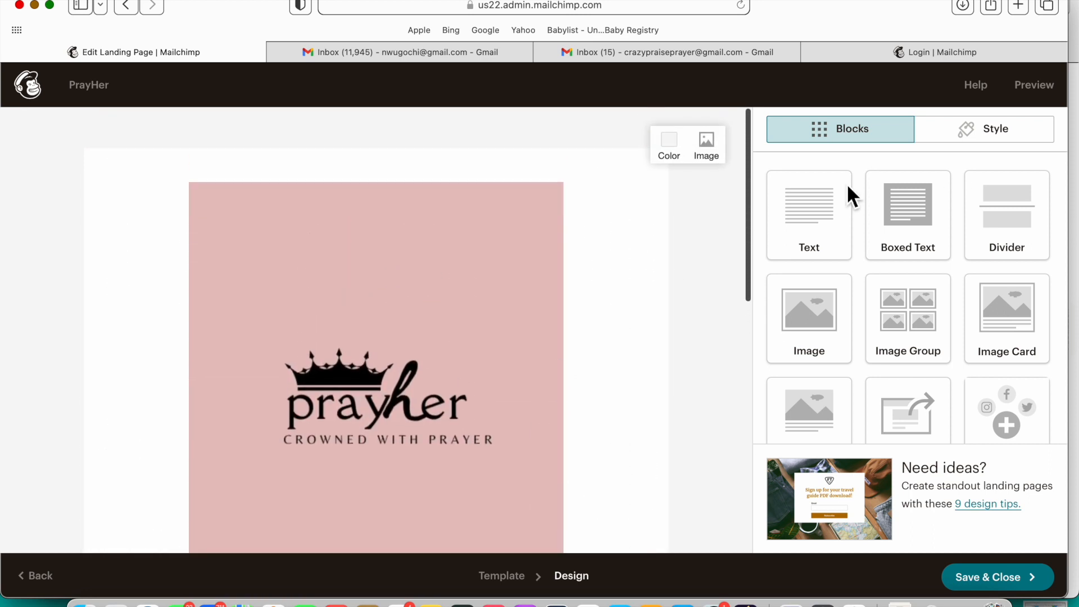
{"action": "left_click", "coordinate": [1037, 89]}
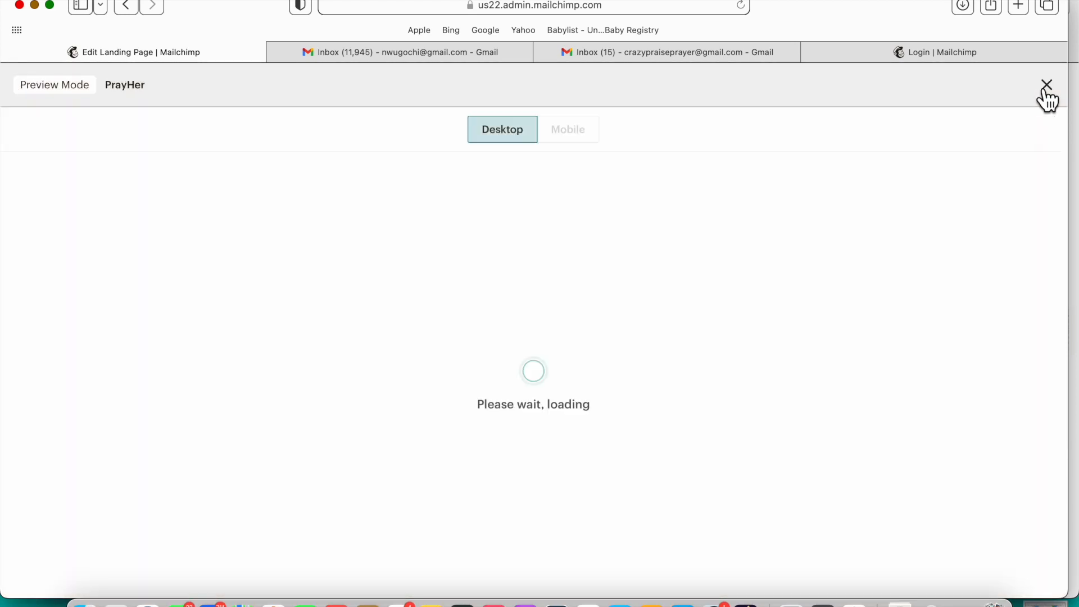
{"action": "scroll", "coordinate": [834, 289], "scroll_direction": "down", "scroll_amount": 6}
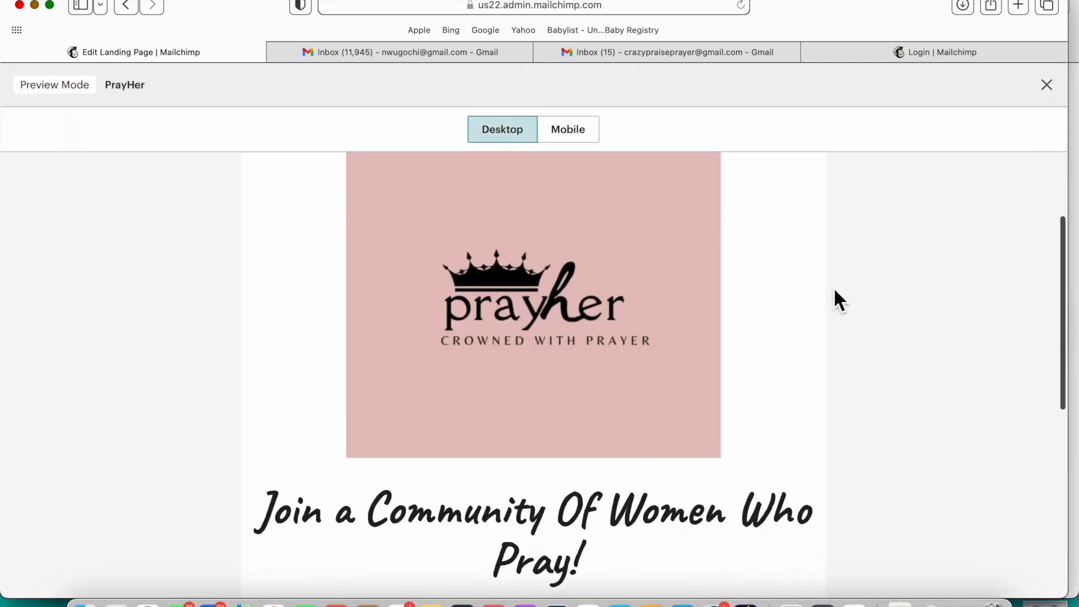
{"action": "scroll", "coordinate": [834, 289], "scroll_direction": "down", "scroll_amount": 3}
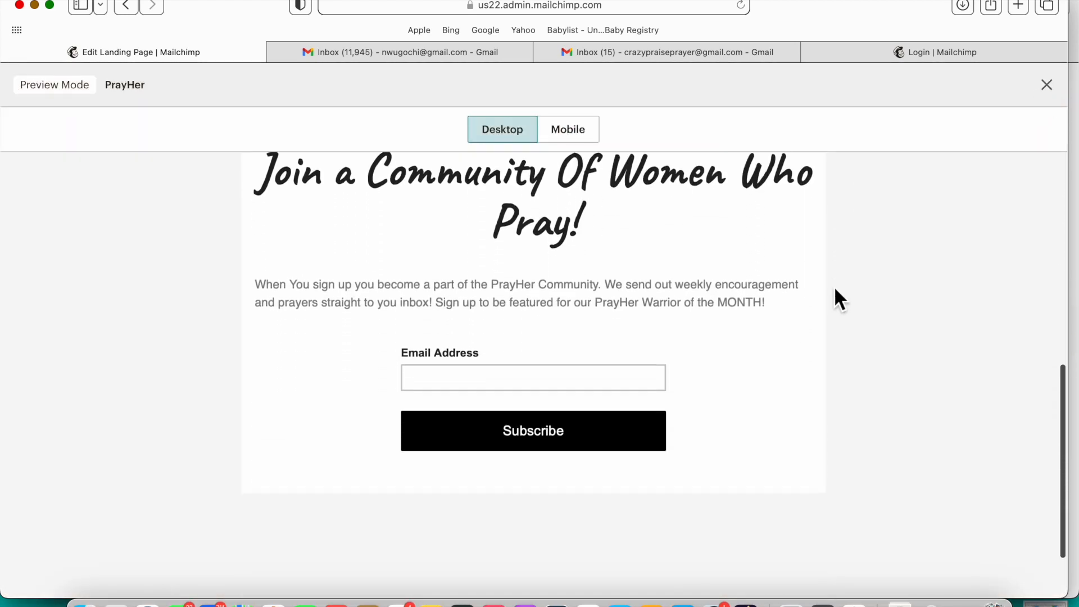
{"action": "scroll", "coordinate": [834, 288], "scroll_direction": "up", "scroll_amount": 3}
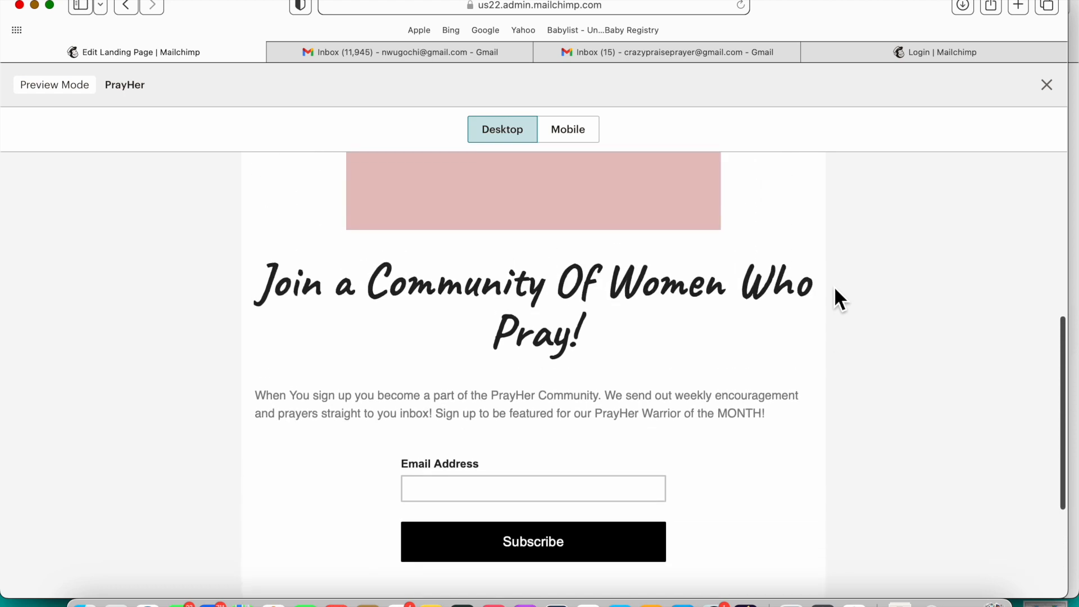
{"action": "scroll", "coordinate": [731, 267], "scroll_direction": "up", "scroll_amount": 4}
{"action": "left_click", "coordinate": [589, 132]}
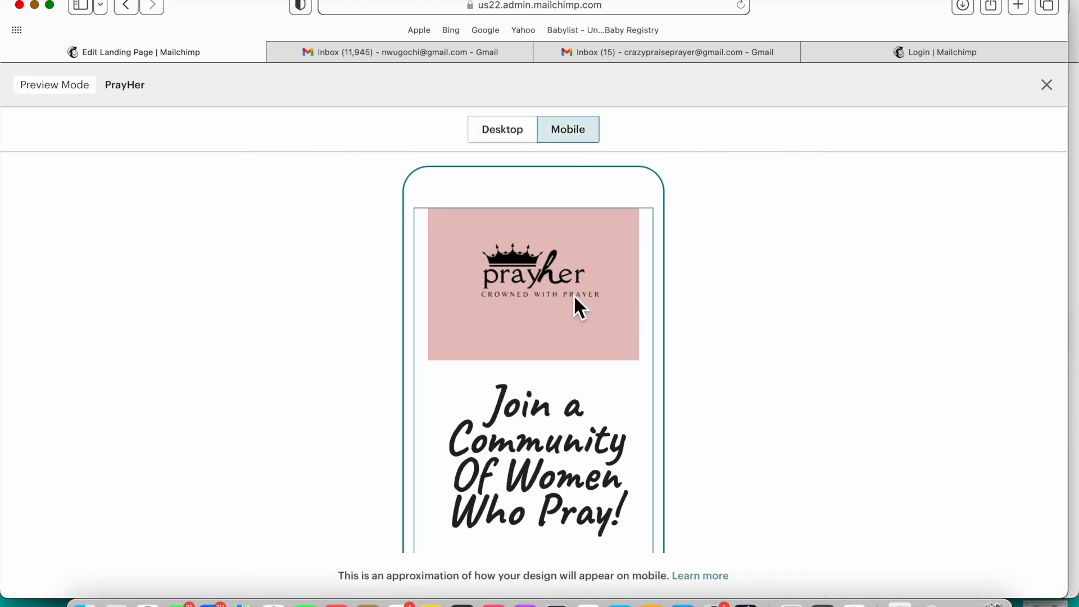
{"action": "scroll", "coordinate": [568, 343], "scroll_direction": "down", "scroll_amount": 3}
{"action": "scroll", "coordinate": [570, 345], "scroll_direction": "down", "scroll_amount": 2}
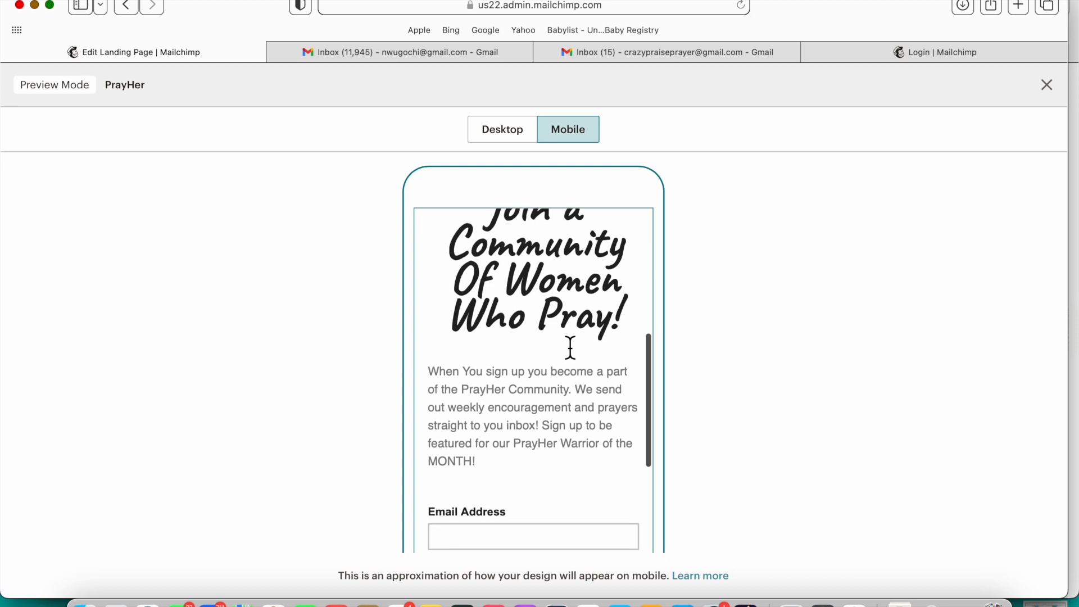
{"action": "scroll", "coordinate": [570, 347], "scroll_direction": "down", "scroll_amount": 1}
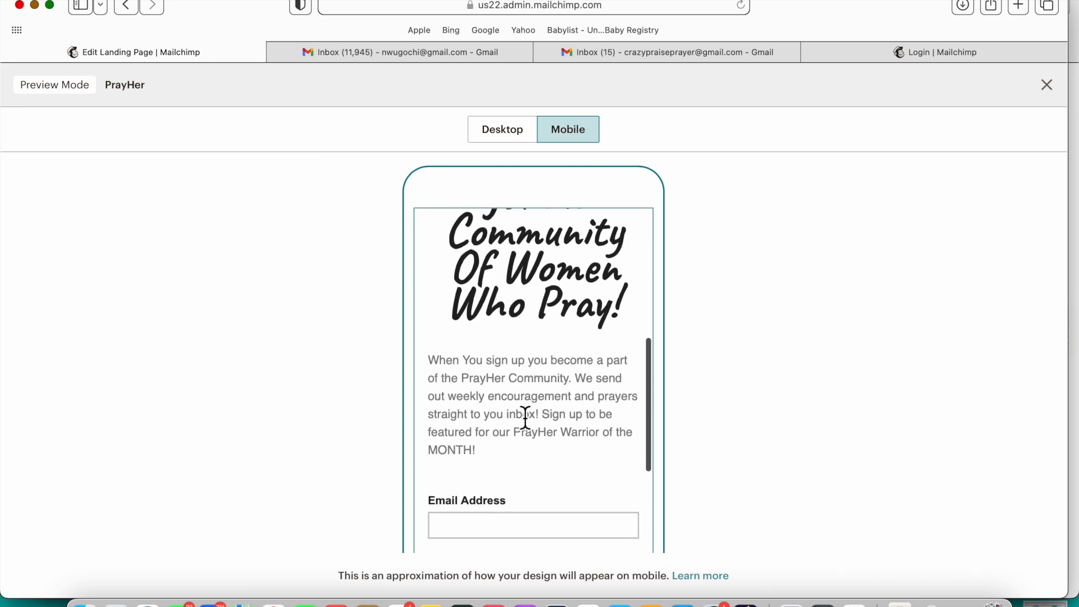
{"action": "scroll", "coordinate": [525, 417], "scroll_direction": "down", "scroll_amount": 5}
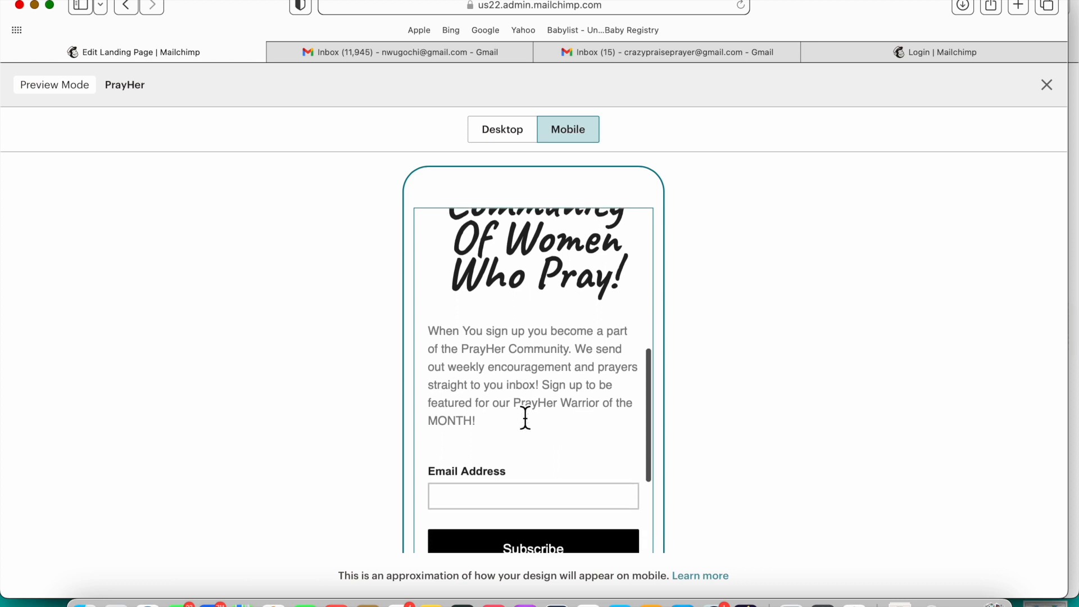
{"action": "scroll", "coordinate": [526, 417], "scroll_direction": "down", "scroll_amount": 5}
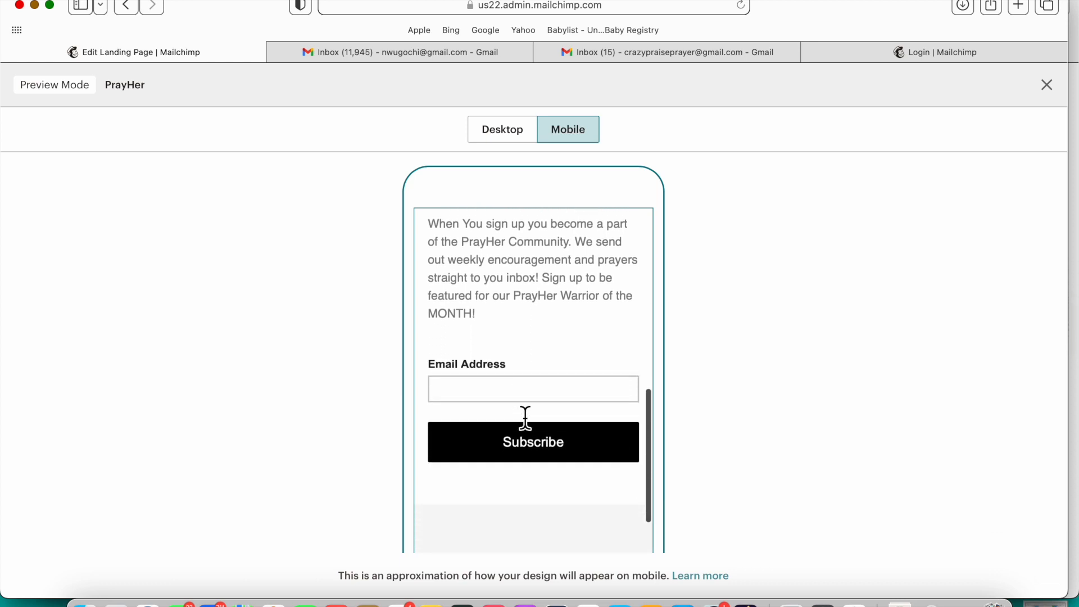
{"action": "scroll", "coordinate": [525, 421], "scroll_direction": "down", "scroll_amount": 3}
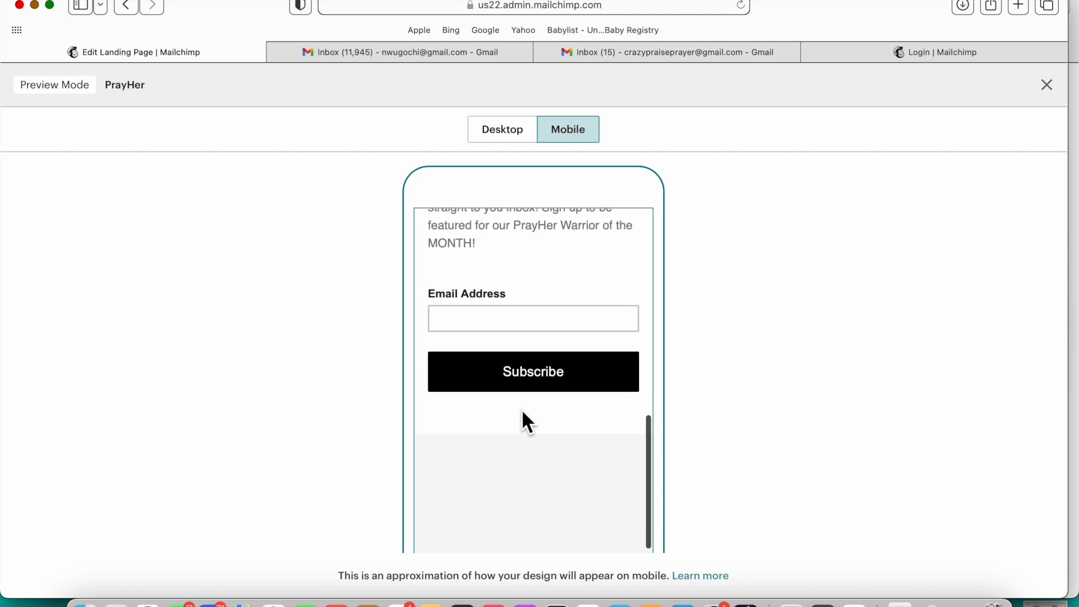
{"action": "scroll", "coordinate": [522, 413], "scroll_direction": "down", "scroll_amount": 3}
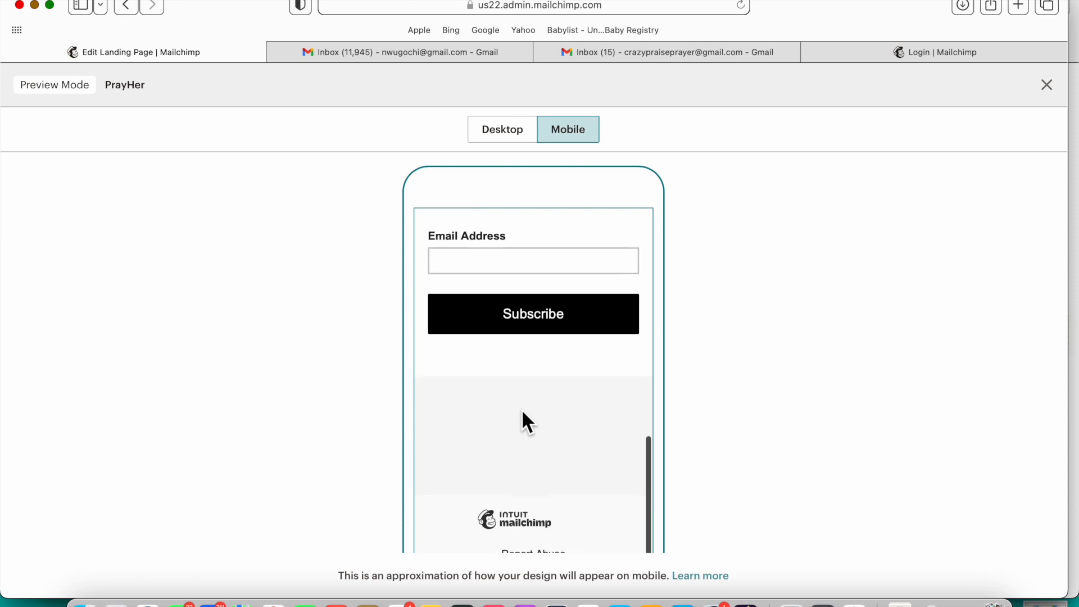
{"action": "scroll", "coordinate": [521, 409], "scroll_direction": "up", "scroll_amount": 10}
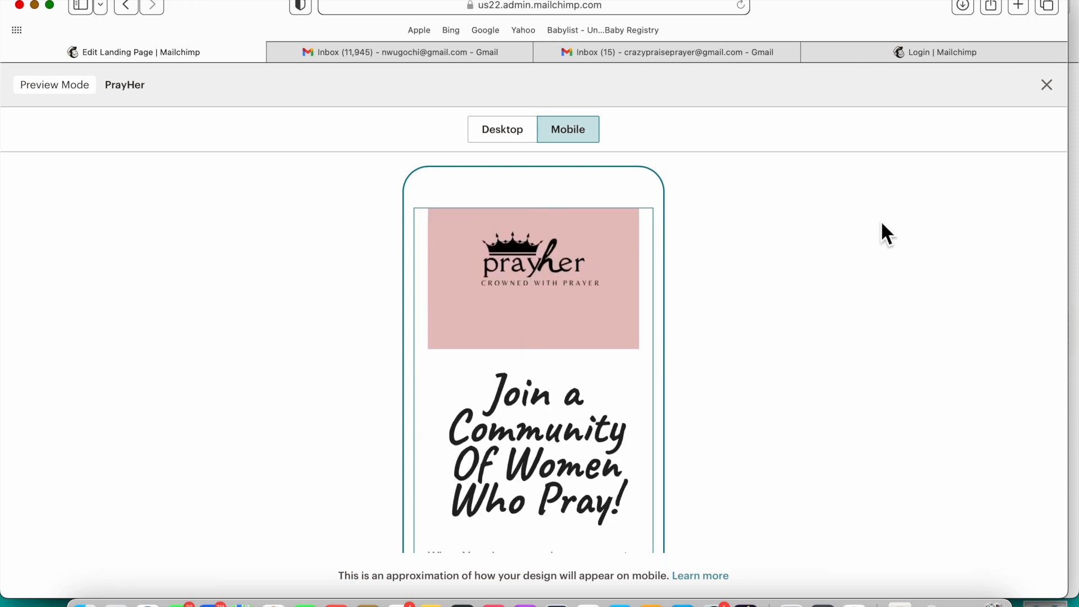
{"action": "left_click", "coordinate": [1047, 87]}
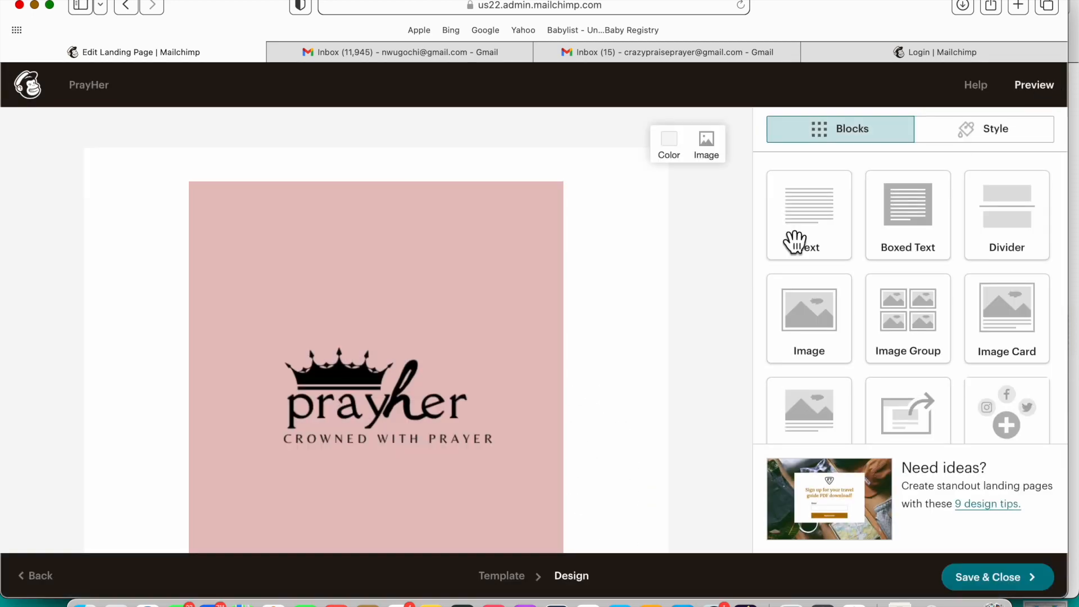
Step: Add an image block below the signup form holding the uploaded Prayher is coming.png
{"action": "scroll", "coordinate": [606, 354], "scroll_direction": "down", "scroll_amount": 10}
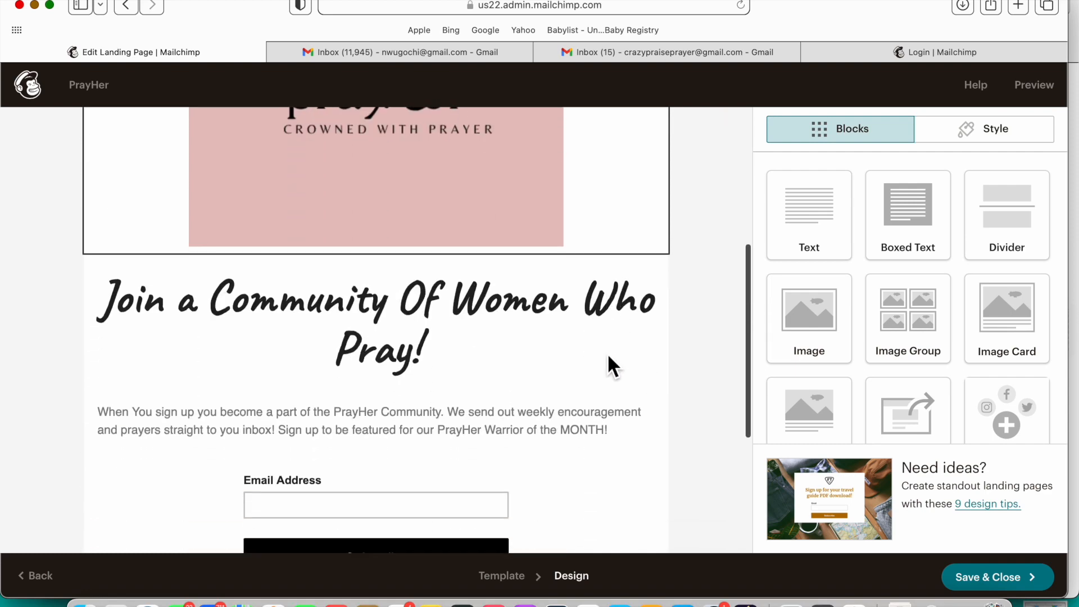
{"action": "scroll", "coordinate": [606, 353], "scroll_direction": "up", "scroll_amount": 5}
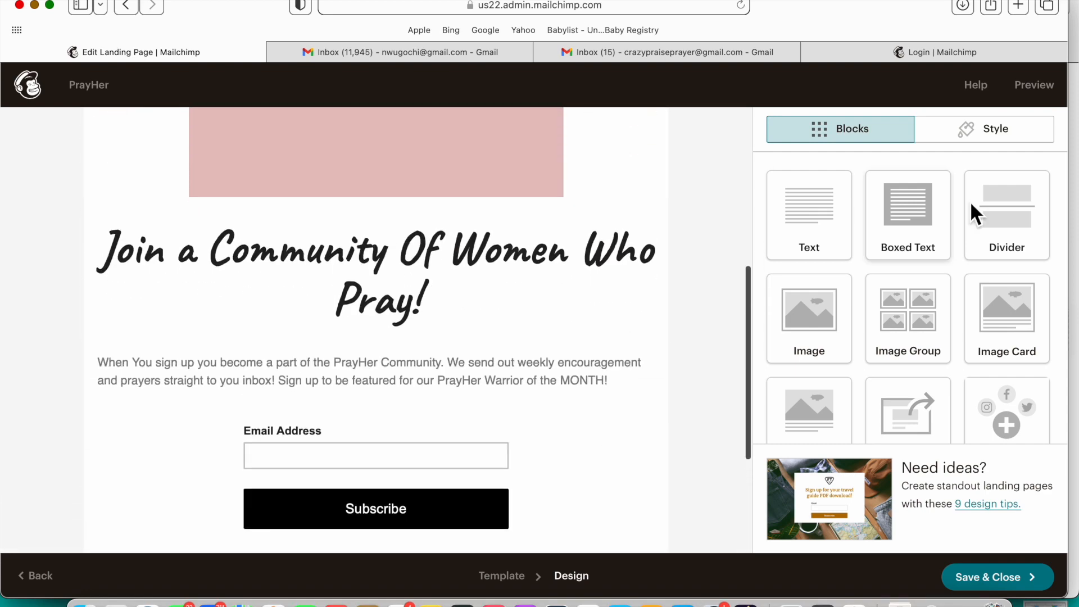
{"action": "left_click_drag", "start_coordinate": [494, 530], "coordinate": [415, 315]}
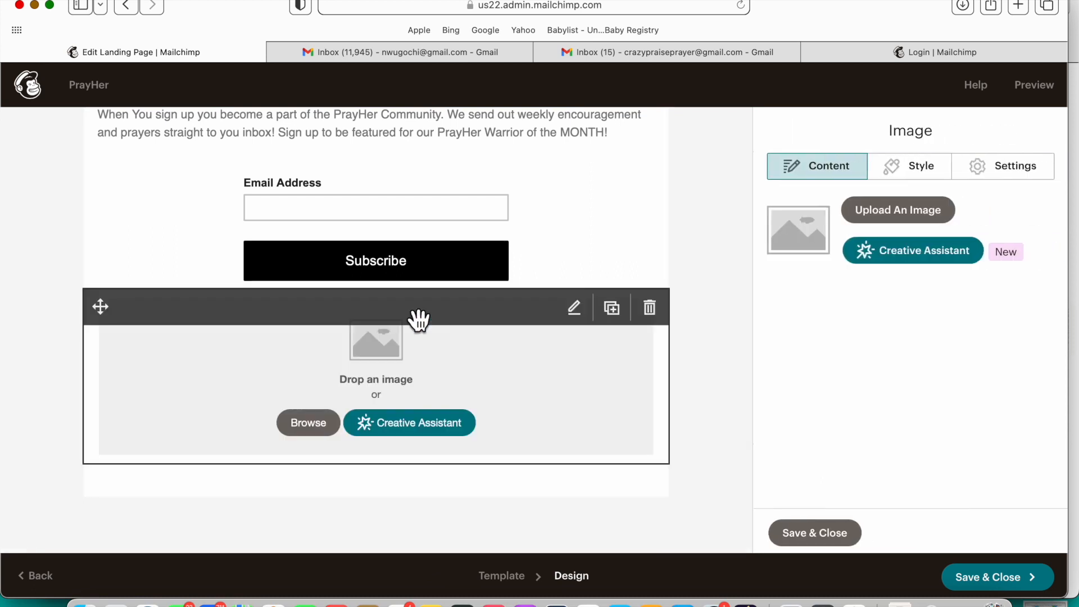
{"action": "left_click", "coordinate": [336, 423]}
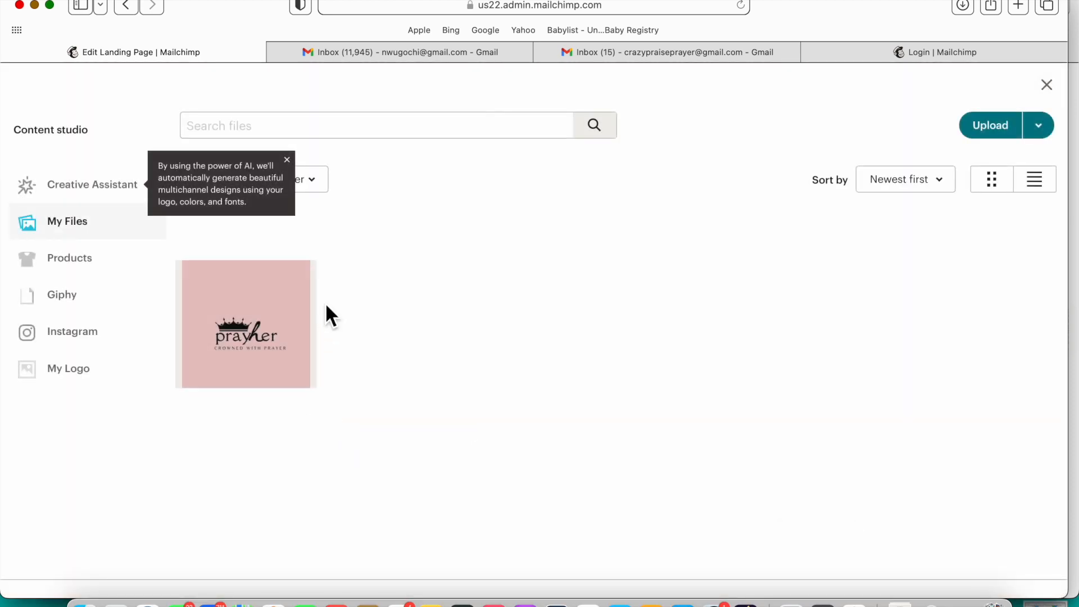
{"action": "left_click", "coordinate": [1001, 143]}
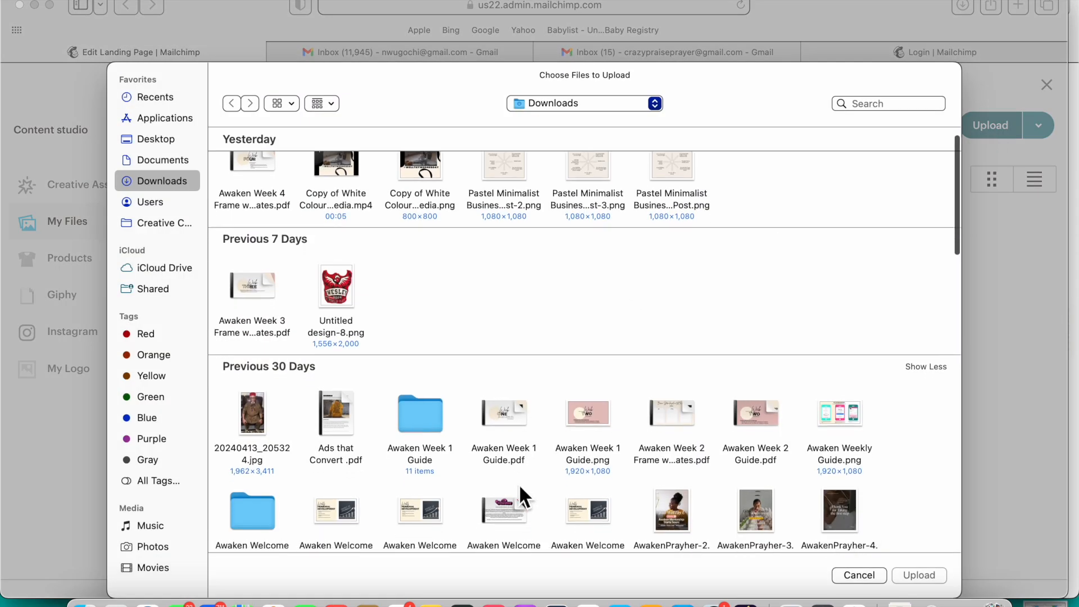
{"action": "scroll", "coordinate": [518, 483], "scroll_direction": "down", "scroll_amount": 2}
{"action": "scroll", "coordinate": [519, 487], "scroll_direction": "down", "scroll_amount": 2}
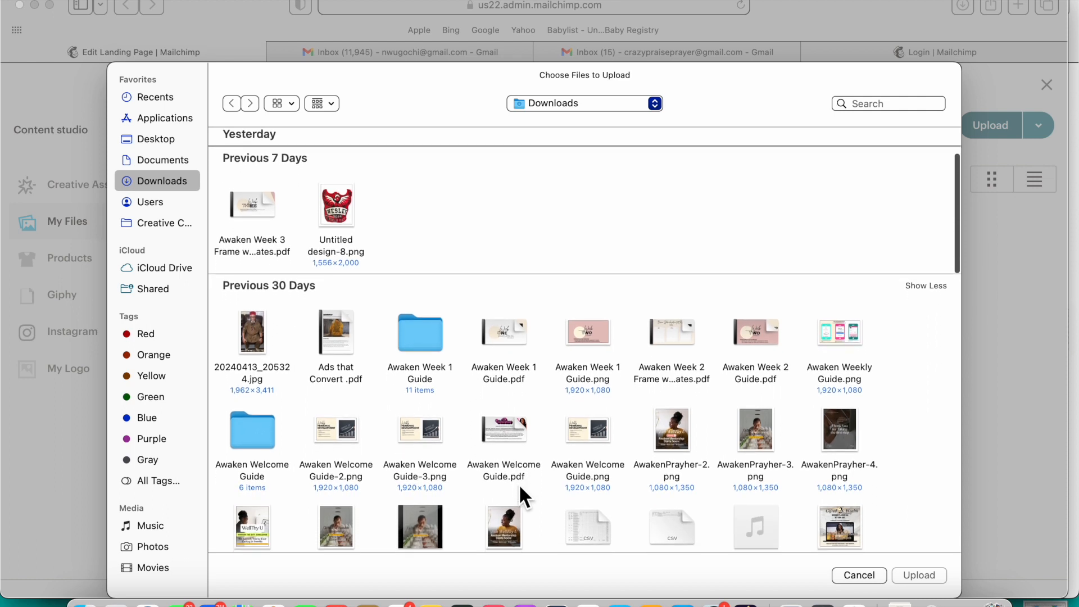
{"action": "left_click", "coordinate": [884, 102]}
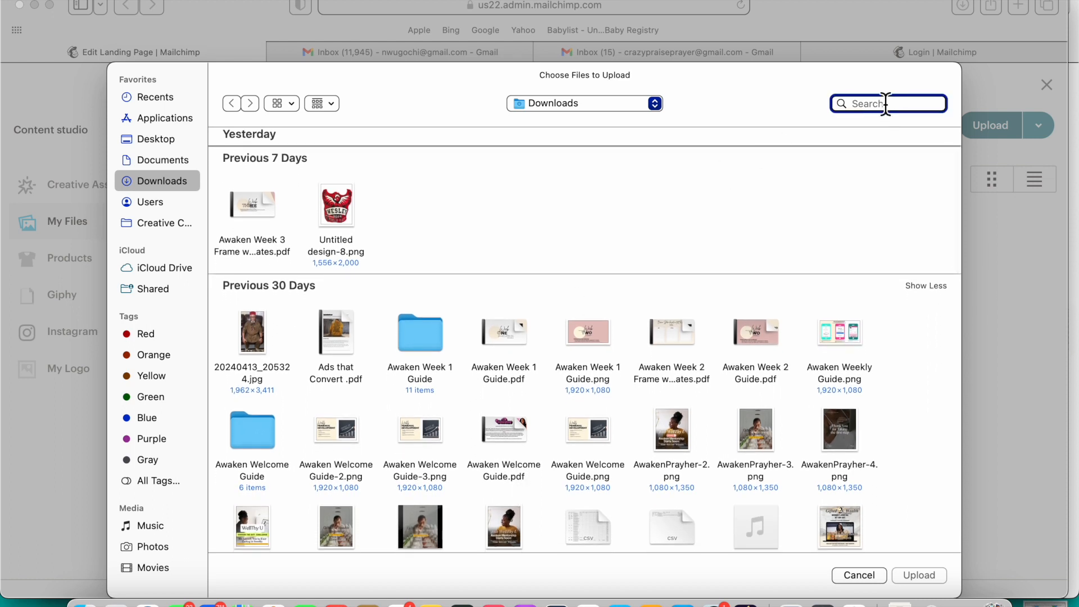
{"action": "type", "text": "pr"}
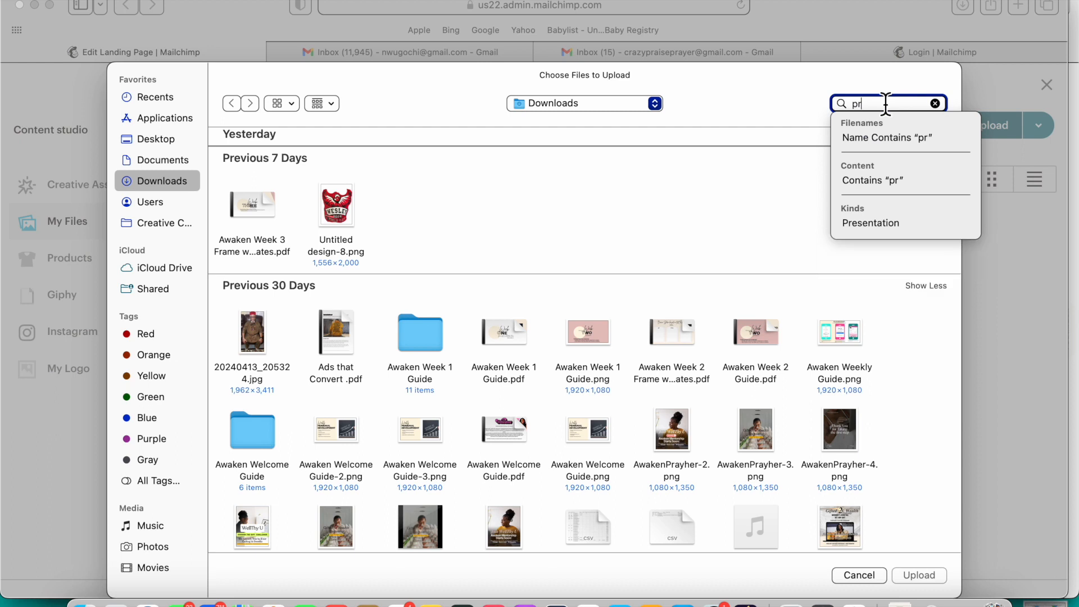
{"action": "type", "text": "ayhe"}
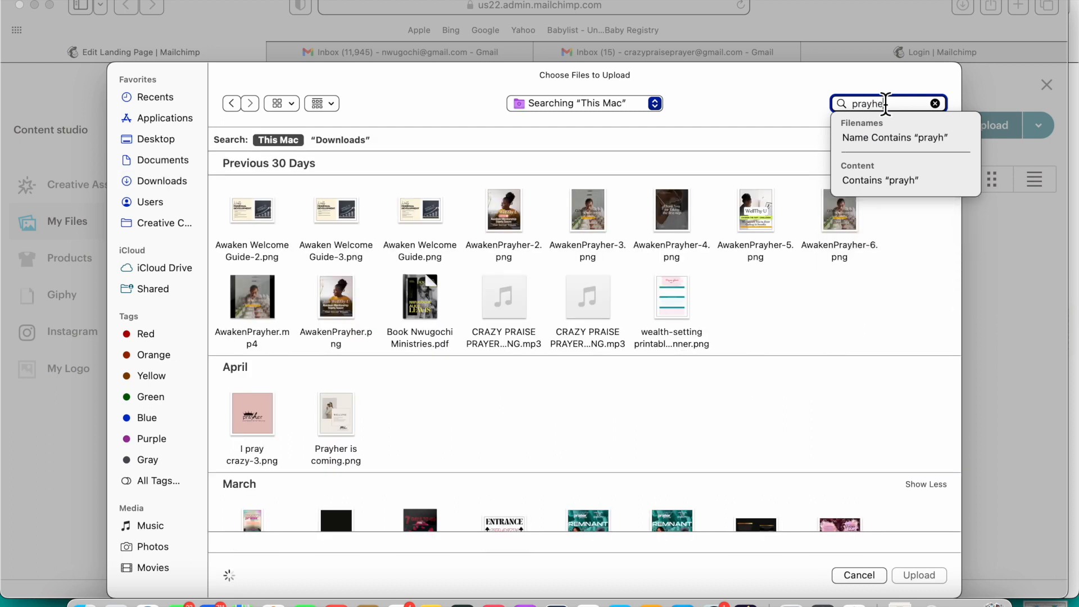
{"action": "type", "text": "r"}
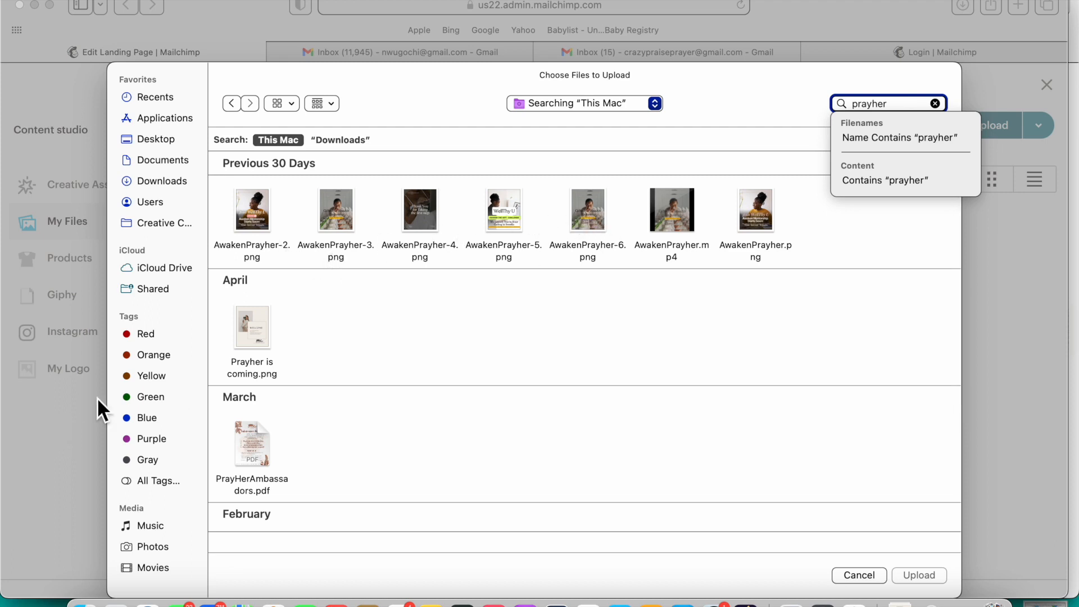
{"action": "left_click", "coordinate": [260, 341]}
{"action": "double_click", "coordinate": [259, 333]}
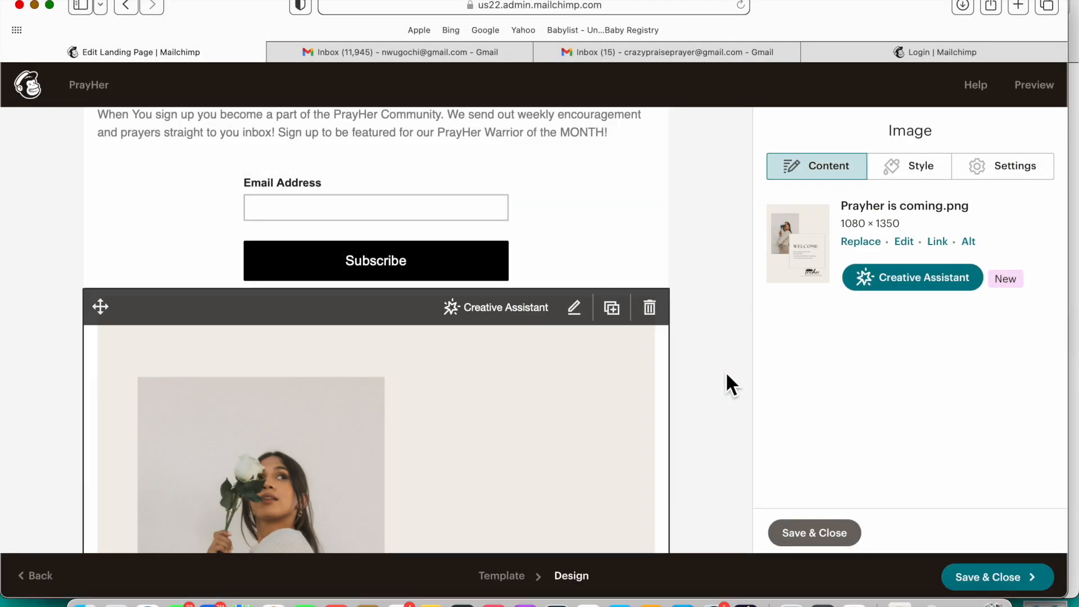
Step: Reduce the pink I pray crazy-3.png logo to about 50% display size and close its settings
{"action": "scroll", "coordinate": [515, 360], "scroll_direction": "down", "scroll_amount": 2}
{"action": "scroll", "coordinate": [517, 364], "scroll_direction": "down", "scroll_amount": 5}
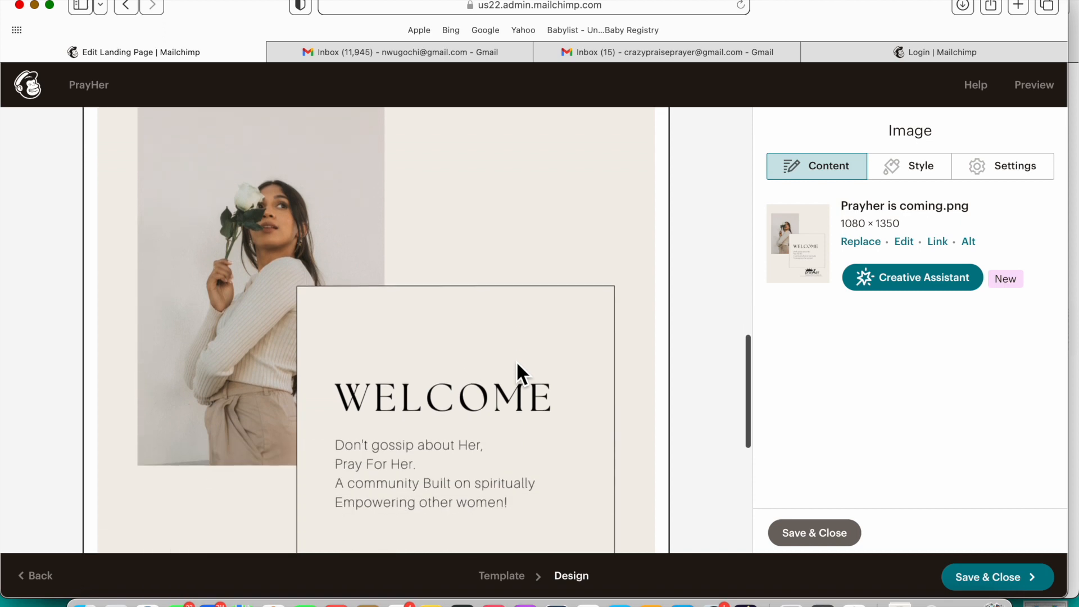
{"action": "scroll", "coordinate": [516, 361], "scroll_direction": "down", "scroll_amount": 1}
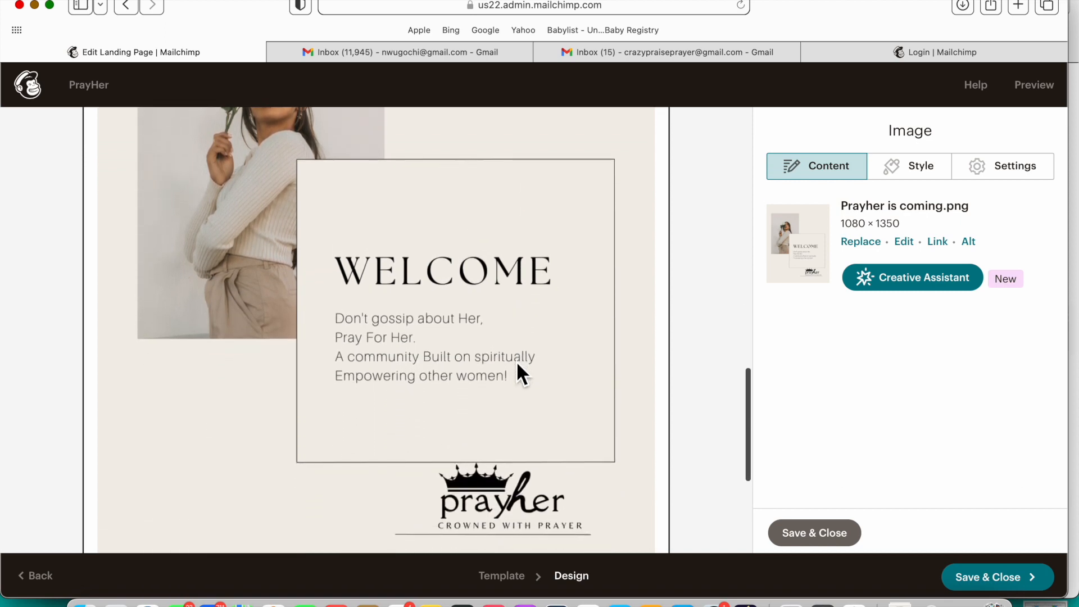
{"action": "scroll", "coordinate": [513, 359], "scroll_direction": "down", "scroll_amount": 3}
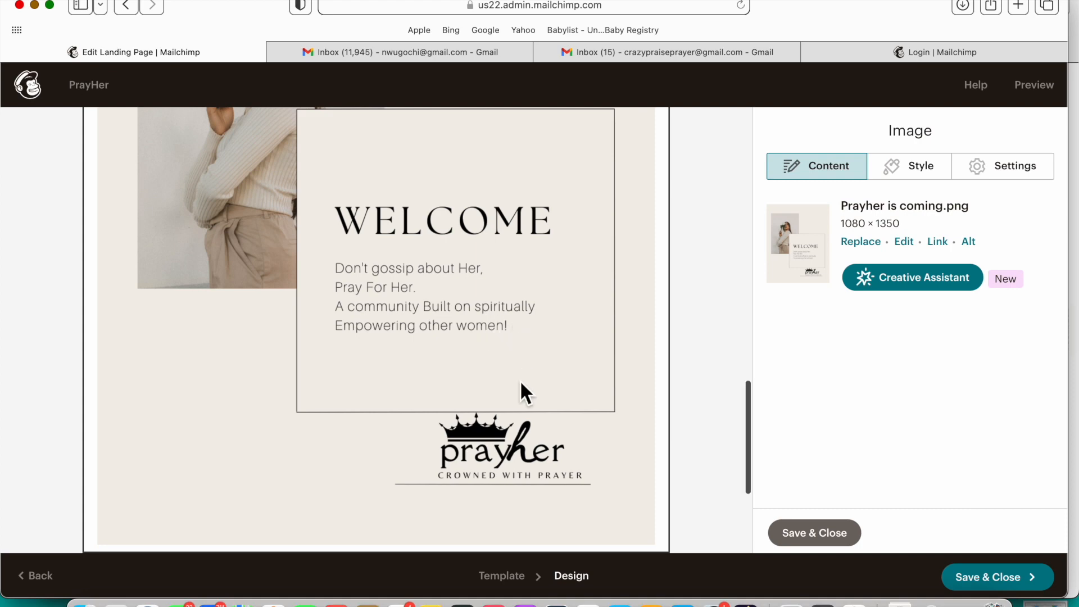
{"action": "scroll", "coordinate": [521, 380], "scroll_direction": "down", "scroll_amount": 3}
{"action": "scroll", "coordinate": [521, 380], "scroll_direction": "up", "scroll_amount": 6}
{"action": "scroll", "coordinate": [520, 379], "scroll_direction": "up", "scroll_amount": 15}
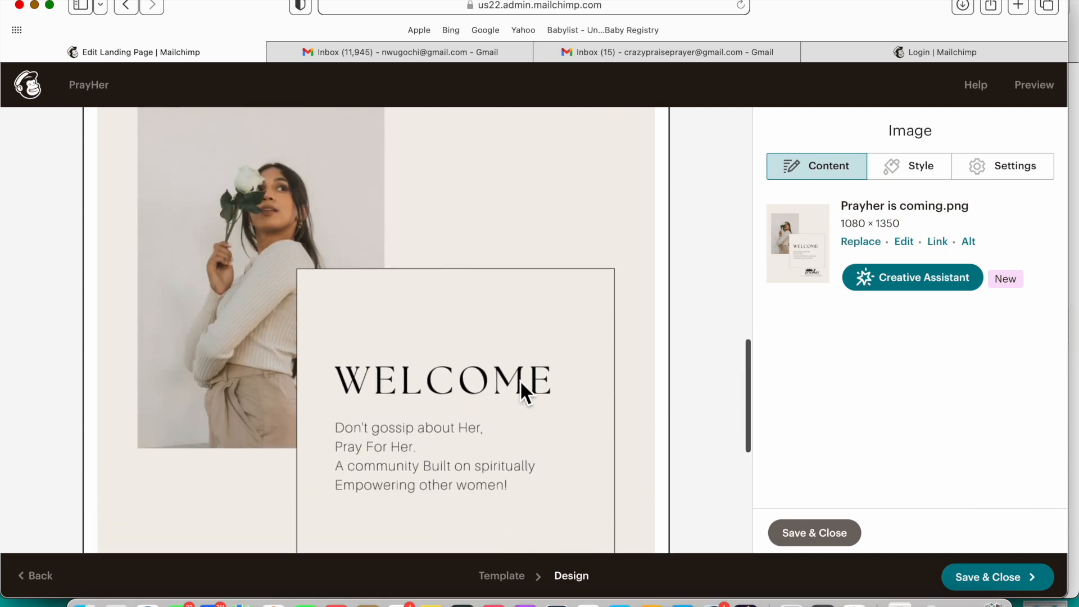
{"action": "scroll", "coordinate": [520, 380], "scroll_direction": "up", "scroll_amount": 20}
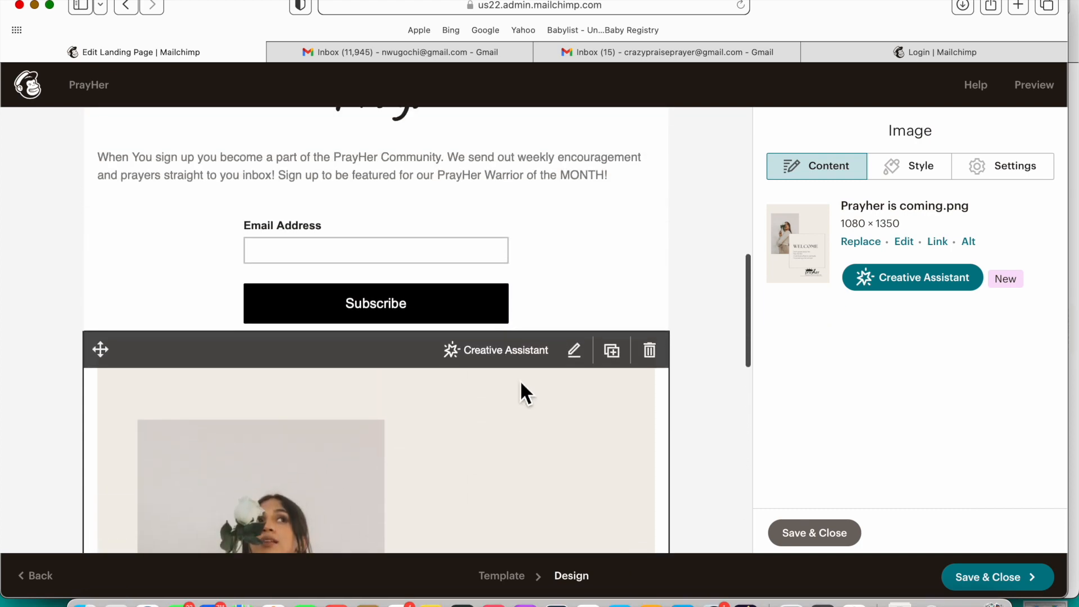
{"action": "scroll", "coordinate": [521, 379], "scroll_direction": "up", "scroll_amount": 3}
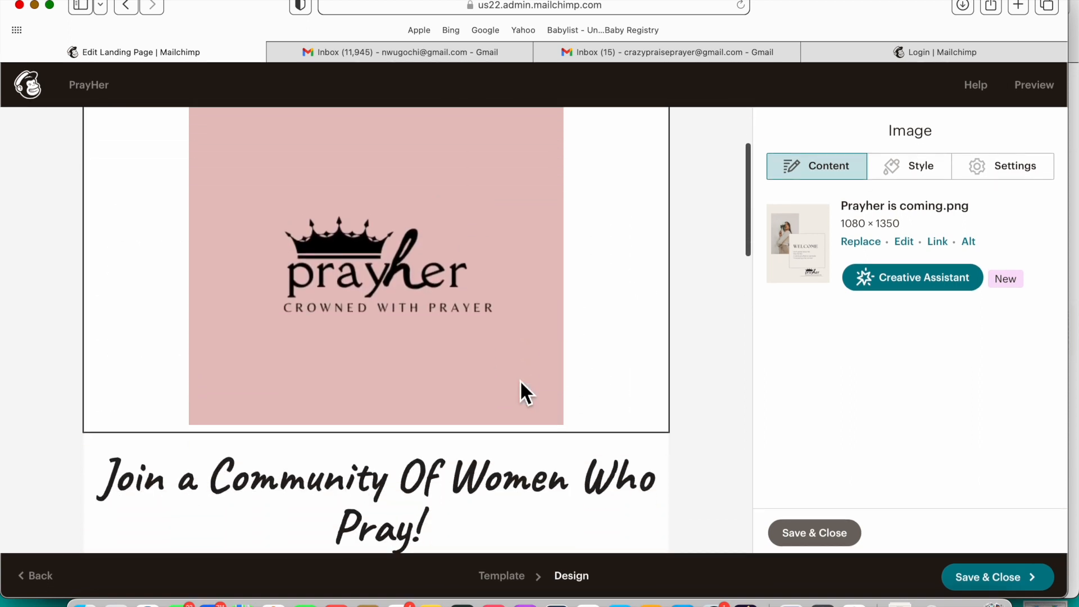
{"action": "left_click", "coordinate": [520, 379]}
{"action": "left_click_drag", "start_coordinate": [1064, 359], "coordinate": [917, 366]}
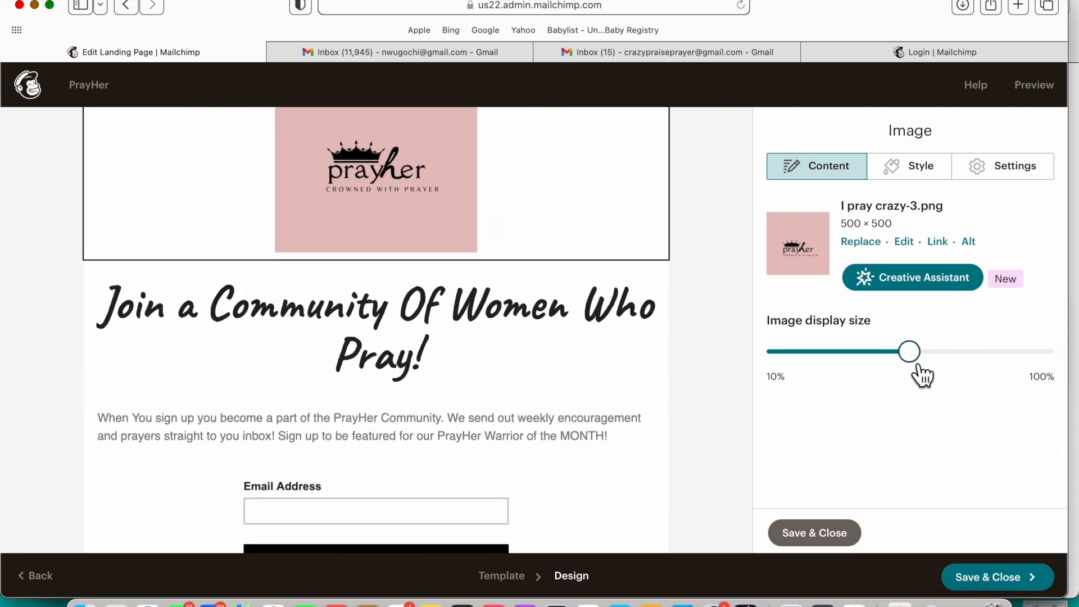
{"action": "scroll", "coordinate": [643, 359], "scroll_direction": "down", "scroll_amount": 5}
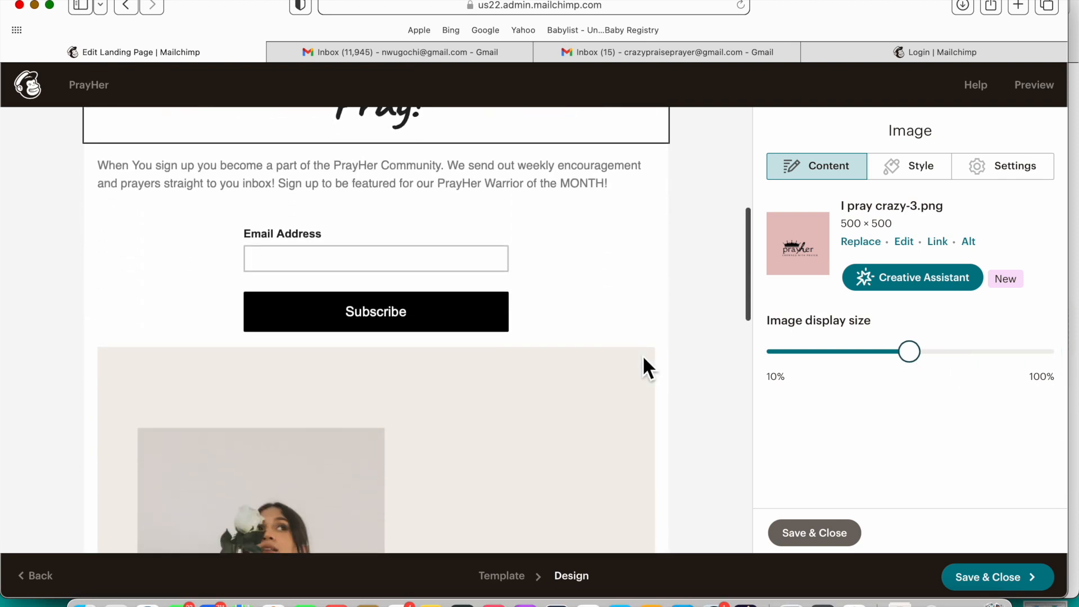
{"action": "scroll", "coordinate": [643, 362], "scroll_direction": "down", "scroll_amount": 8}
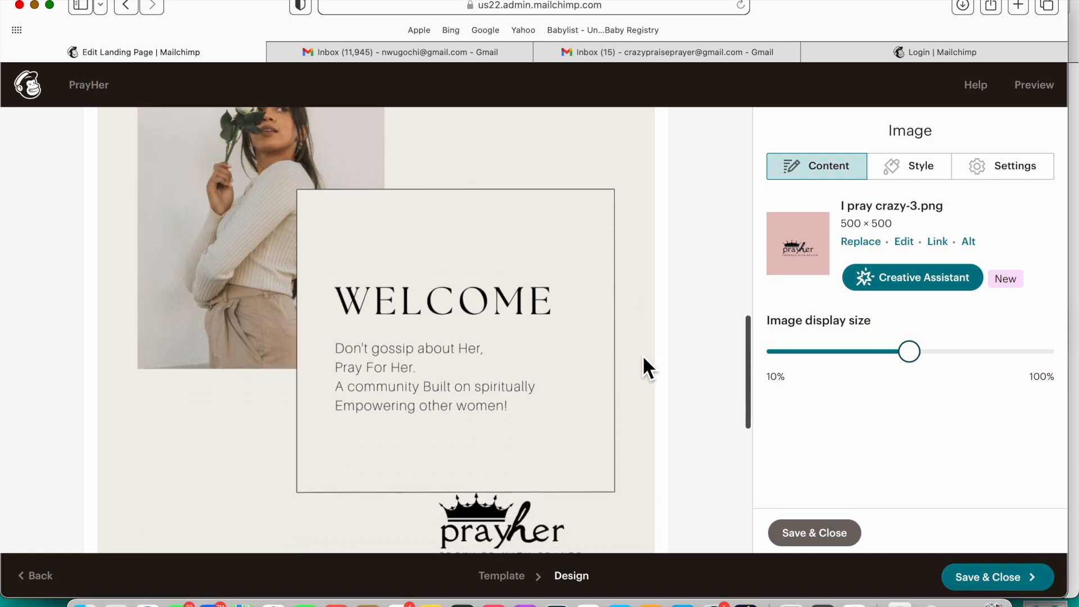
{"action": "scroll", "coordinate": [644, 362], "scroll_direction": "down", "scroll_amount": 3}
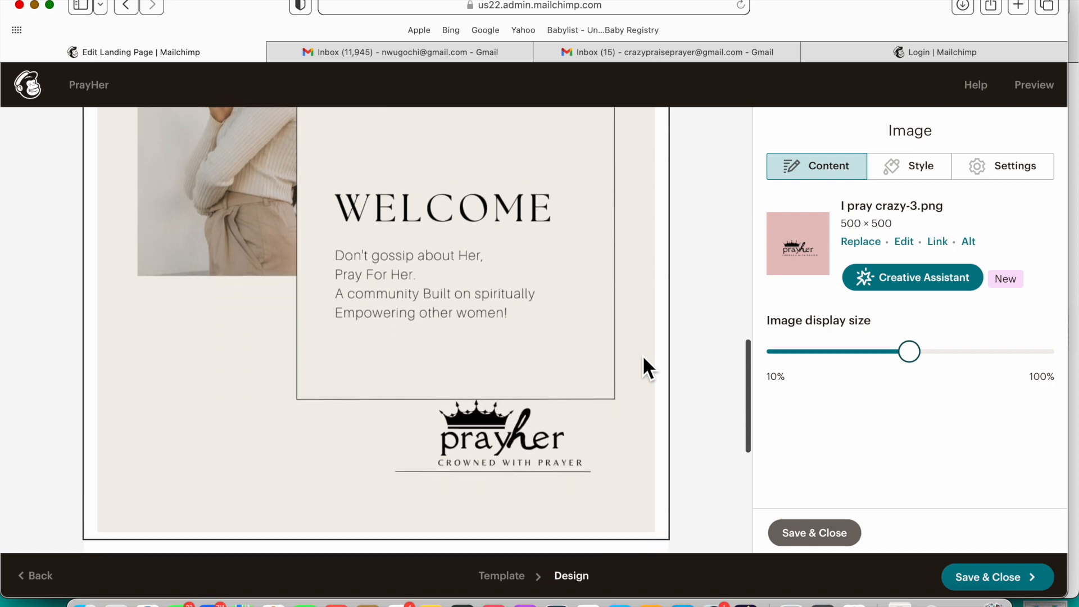
{"action": "scroll", "coordinate": [642, 355], "scroll_direction": "down", "scroll_amount": 1}
{"action": "scroll", "coordinate": [642, 355], "scroll_direction": "up", "scroll_amount": 5}
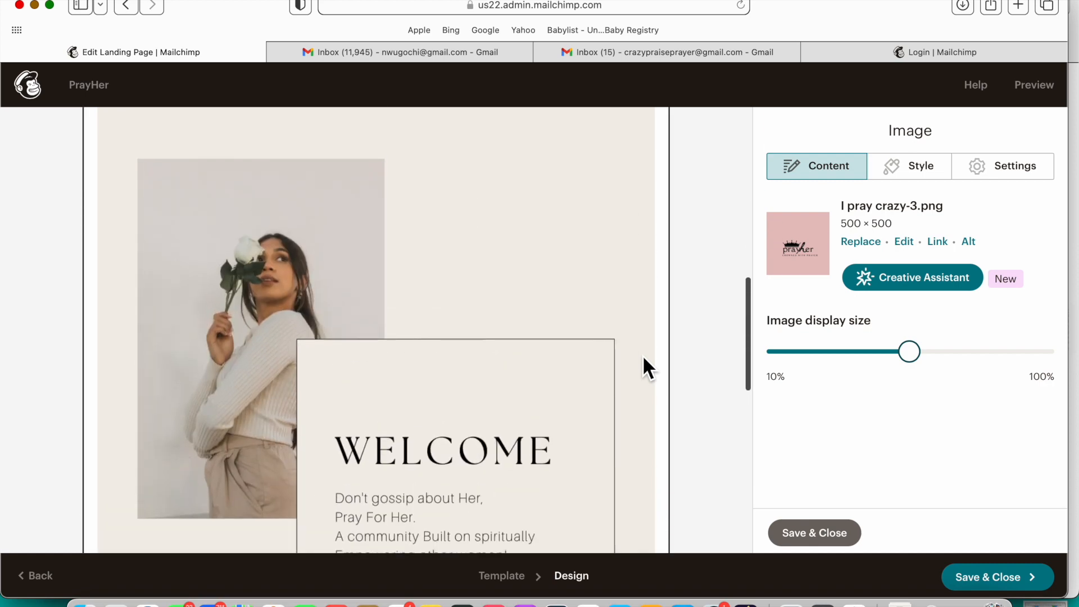
{"action": "scroll", "coordinate": [642, 355], "scroll_direction": "down", "scroll_amount": 6}
{"action": "scroll", "coordinate": [641, 362], "scroll_direction": "up", "scroll_amount": 3}
{"action": "left_click", "coordinate": [844, 540]}
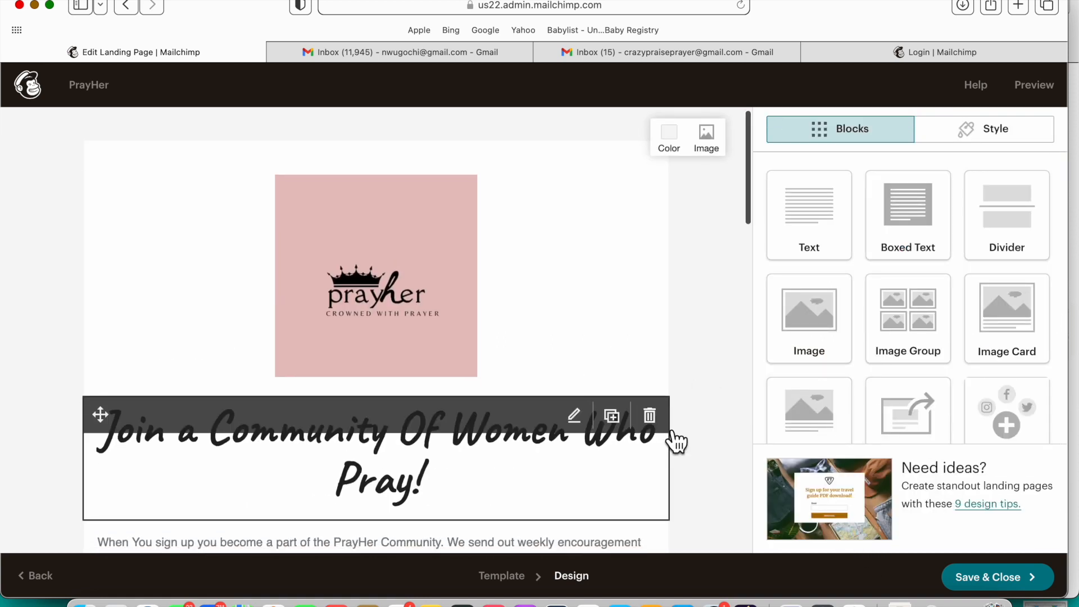
{"action": "scroll", "coordinate": [676, 441], "scroll_direction": "down", "scroll_amount": 3}
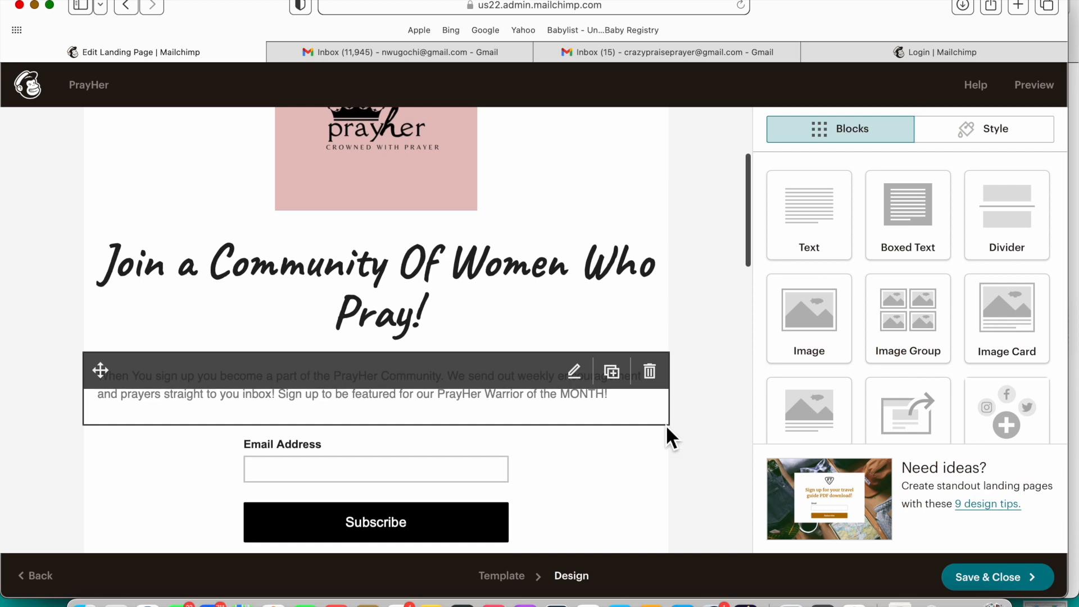
{"action": "left_click", "coordinate": [1039, 87]}
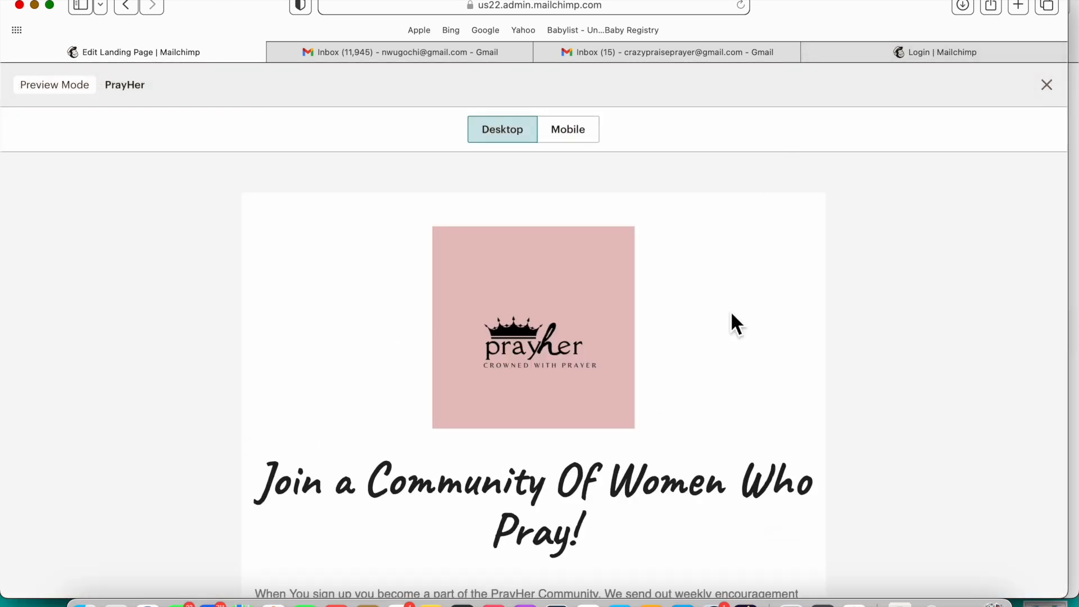
{"action": "scroll", "coordinate": [735, 342], "scroll_direction": "down", "scroll_amount": 3}
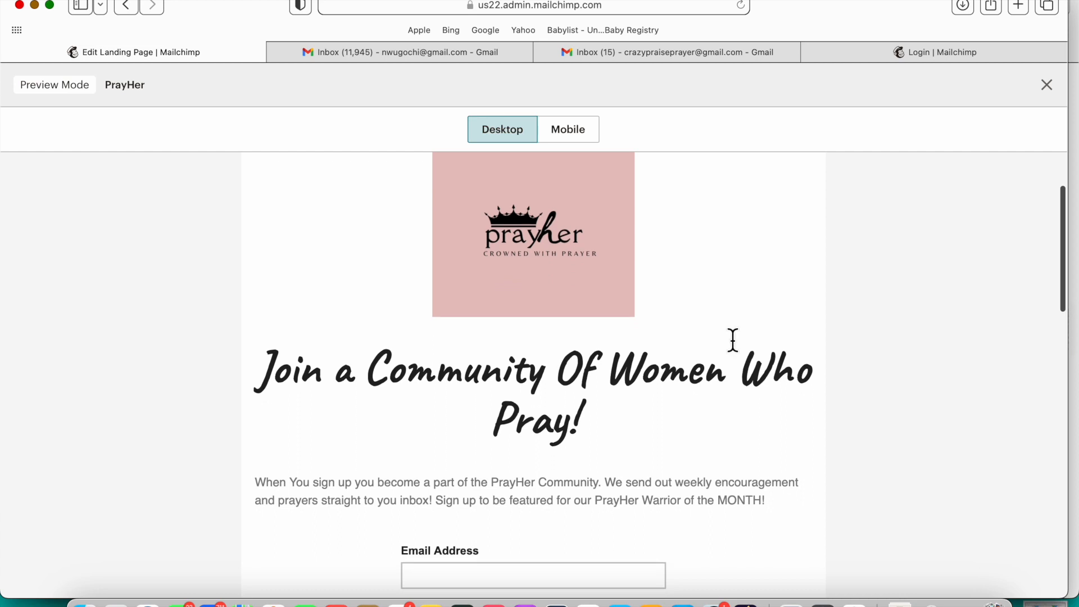
{"action": "scroll", "coordinate": [732, 340], "scroll_direction": "down", "scroll_amount": 2}
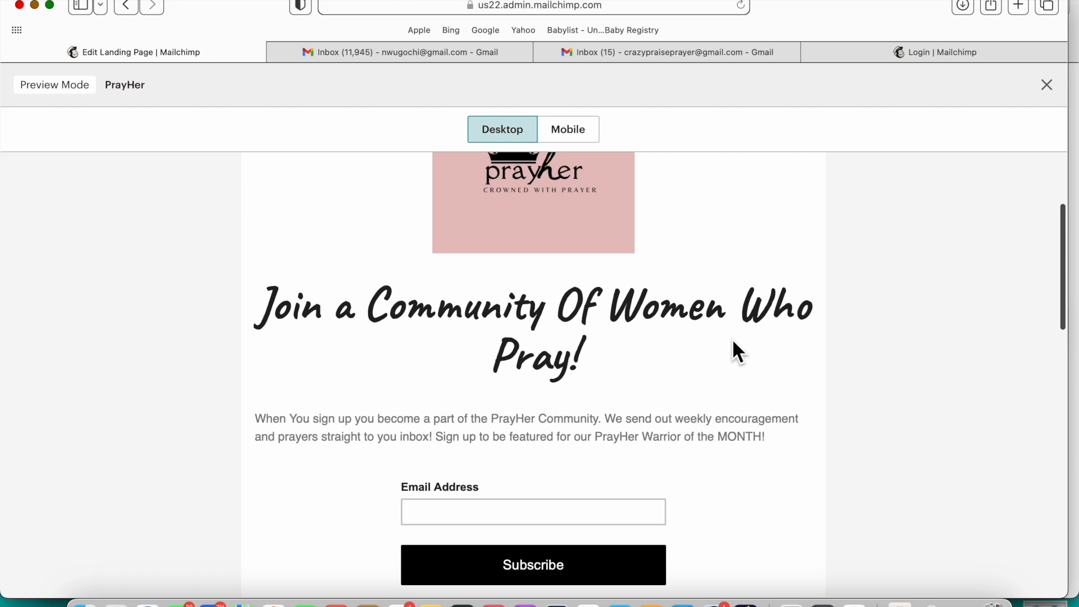
{"action": "scroll", "coordinate": [733, 342], "scroll_direction": "down", "scroll_amount": 3}
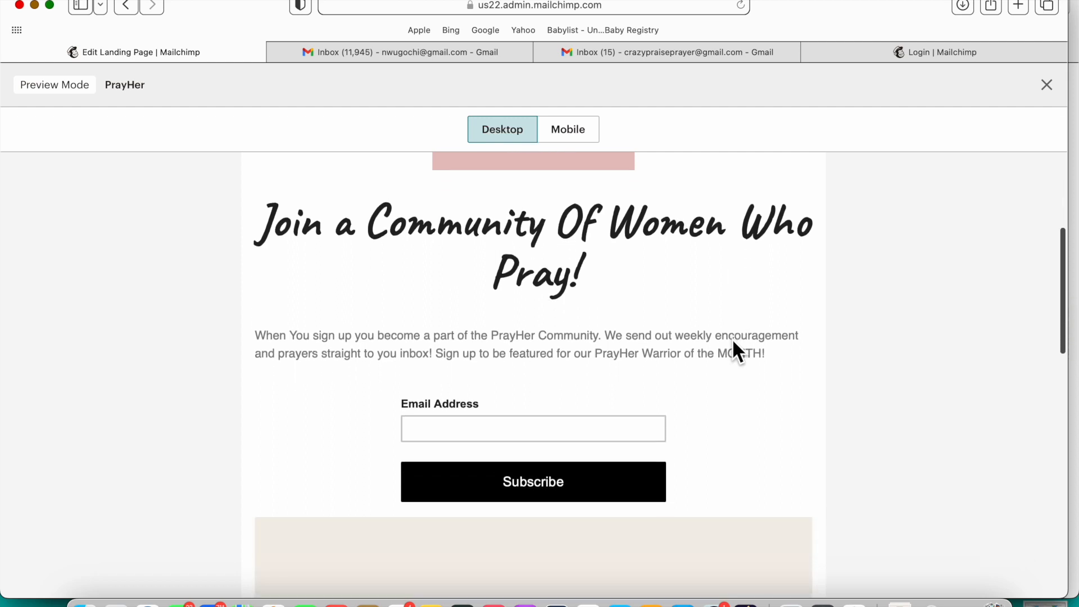
{"action": "scroll", "coordinate": [733, 341], "scroll_direction": "down", "scroll_amount": 10}
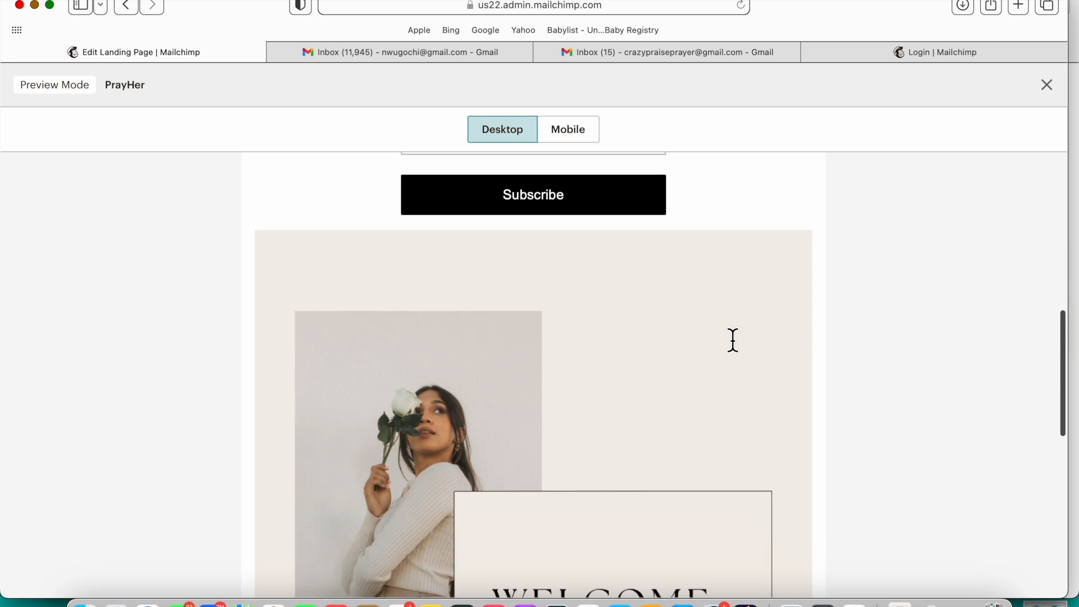
{"action": "scroll", "coordinate": [732, 340], "scroll_direction": "down", "scroll_amount": 18}
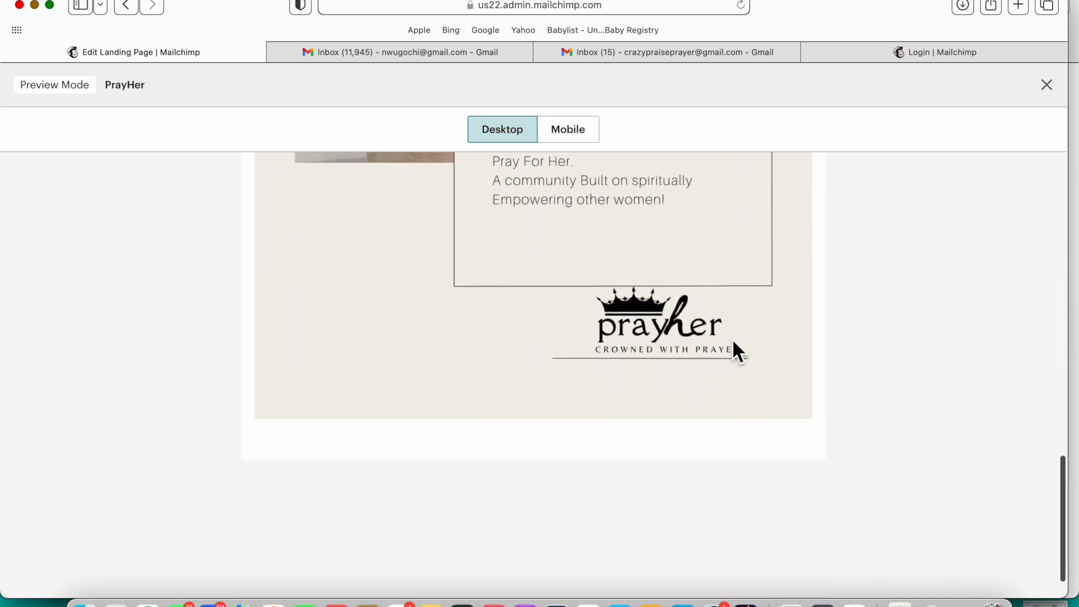
{"action": "scroll", "coordinate": [733, 341], "scroll_direction": "up", "scroll_amount": 5}
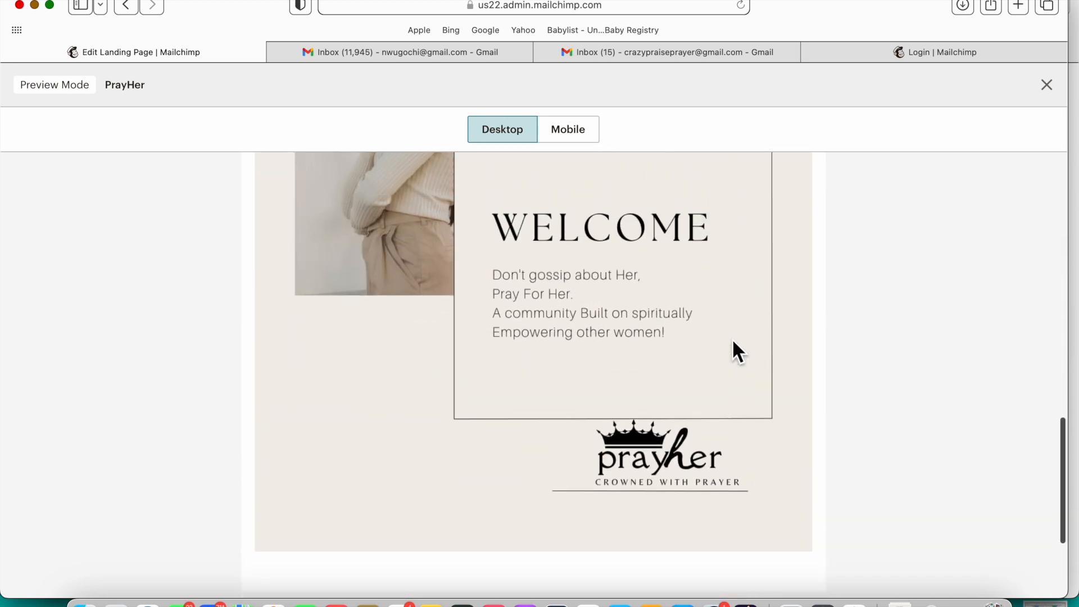
{"action": "scroll", "coordinate": [731, 339], "scroll_direction": "up", "scroll_amount": 1}
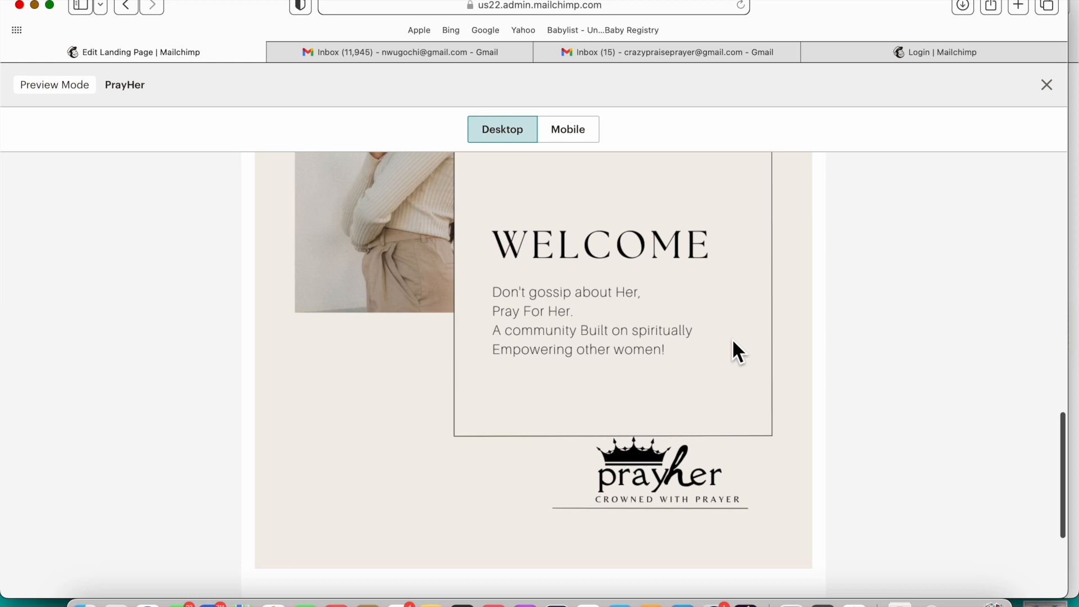
{"action": "left_click", "coordinate": [589, 141]}
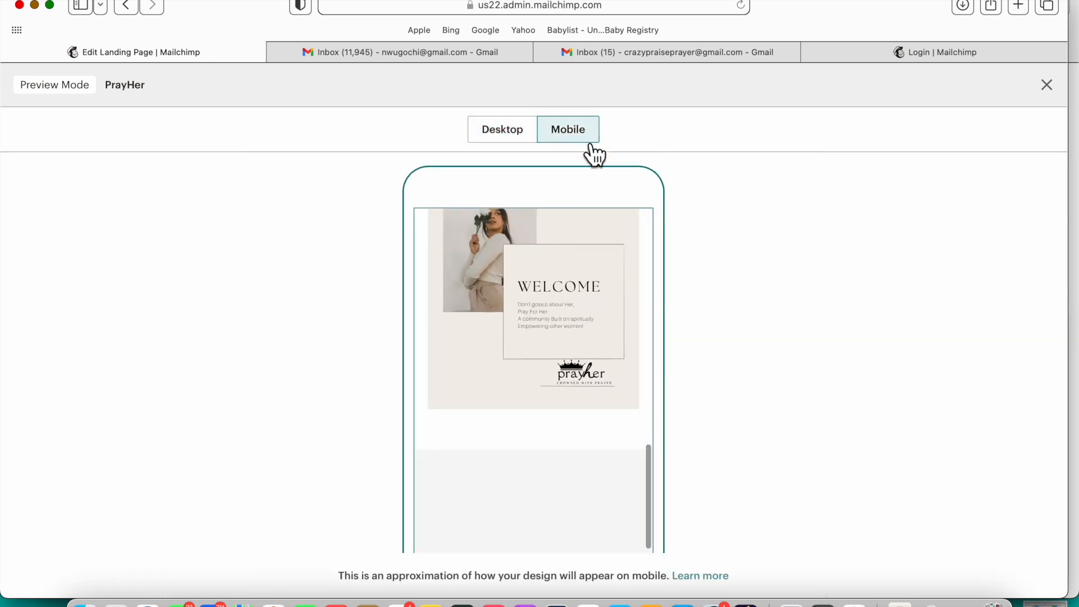
{"action": "scroll", "coordinate": [578, 356], "scroll_direction": "down", "scroll_amount": 3}
{"action": "scroll", "coordinate": [578, 352], "scroll_direction": "up", "scroll_amount": 10}
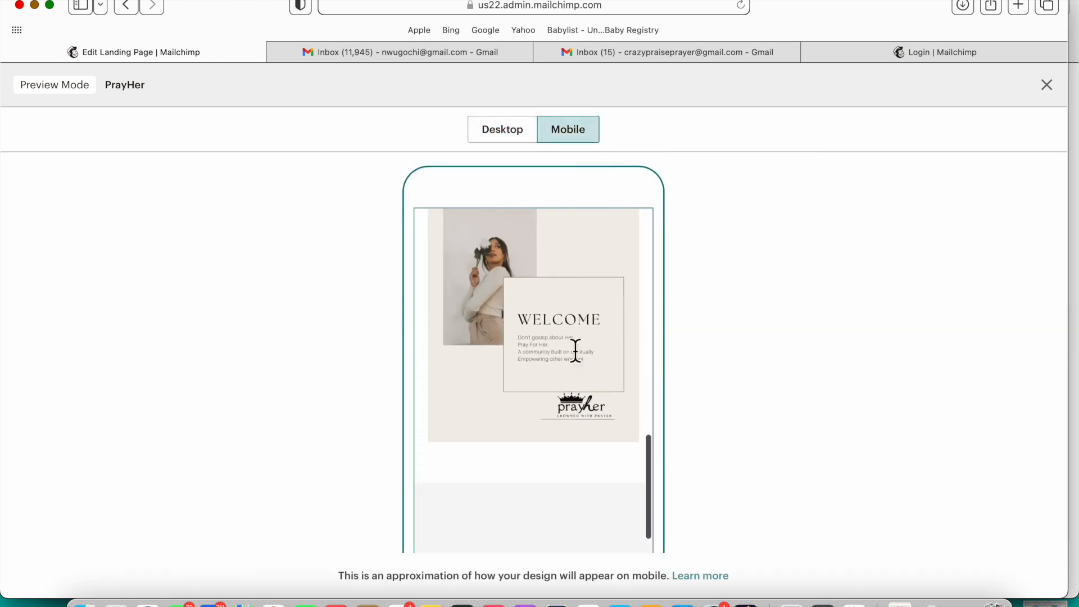
{"action": "scroll", "coordinate": [579, 360], "scroll_direction": "up", "scroll_amount": 10}
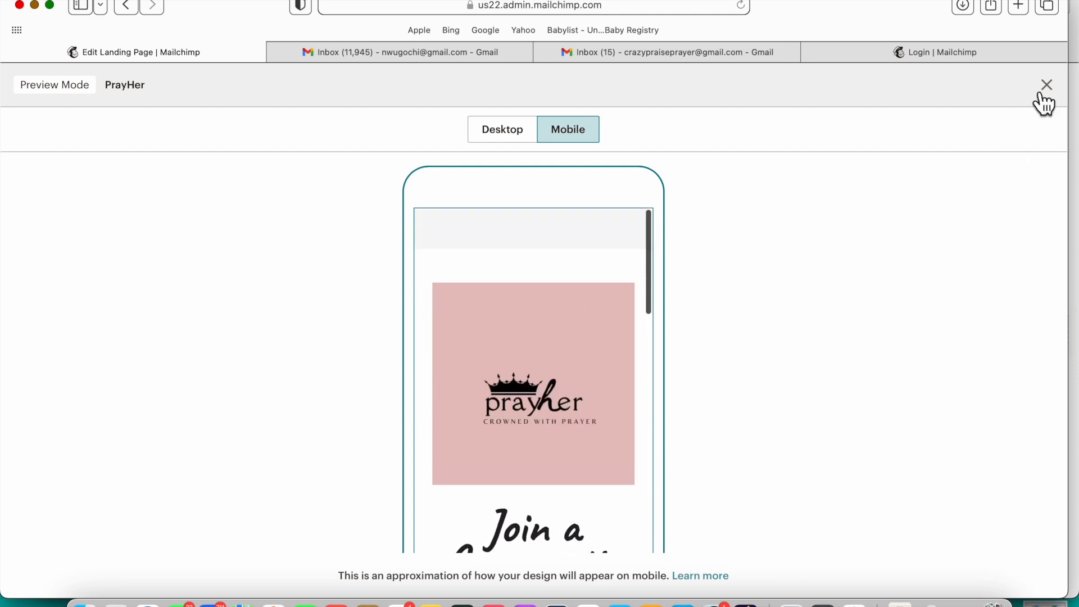
Step: Add First Name and Last Name fields to the signup form, placed above Email Address
{"action": "left_click", "coordinate": [1061, 98]}
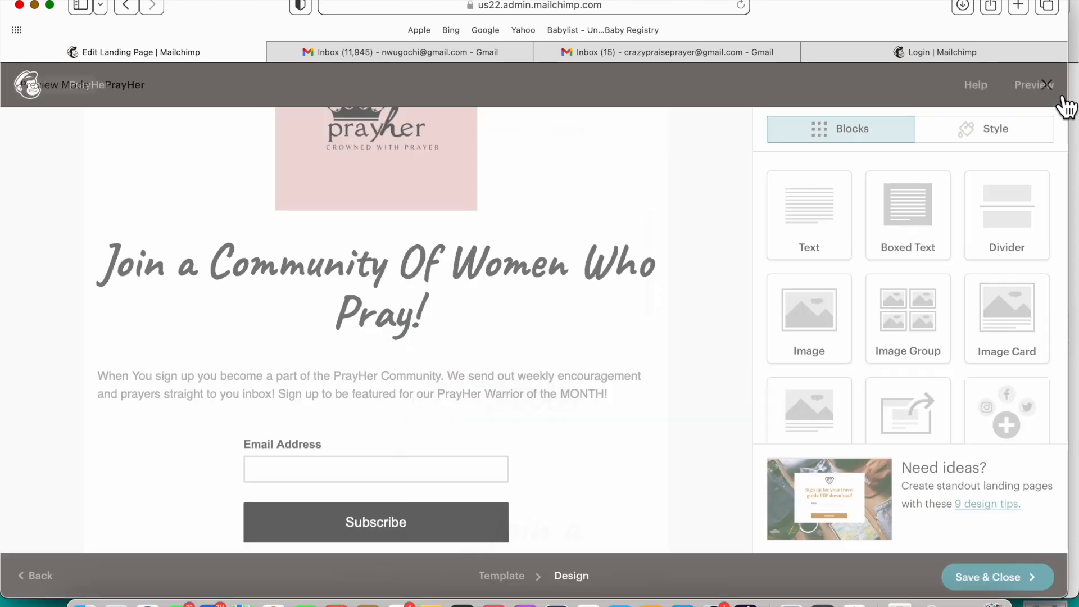
{"action": "left_click", "coordinate": [509, 487]}
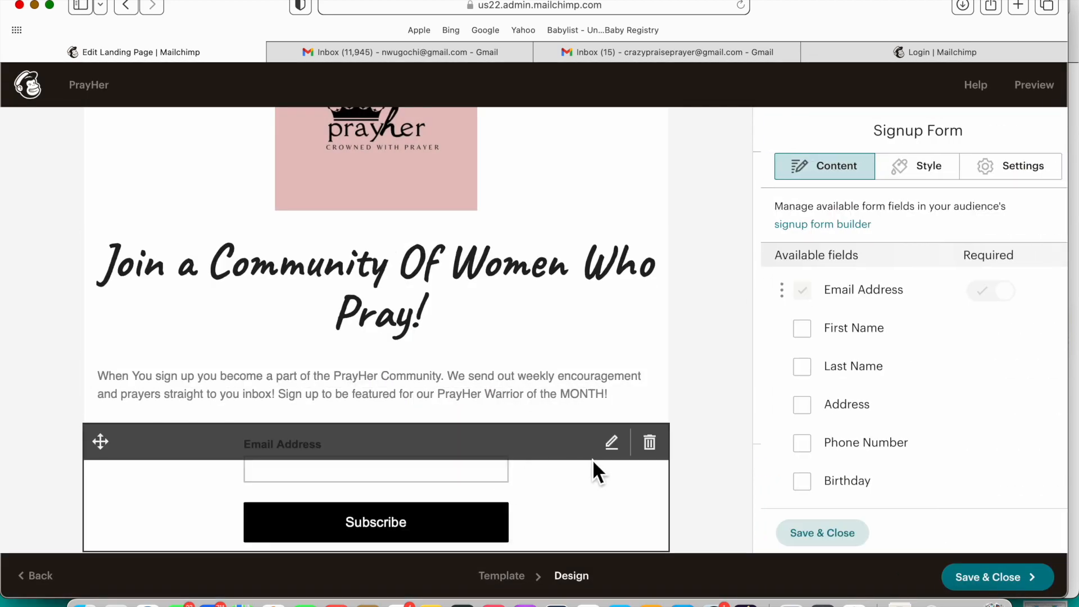
{"action": "left_click", "coordinate": [806, 338]}
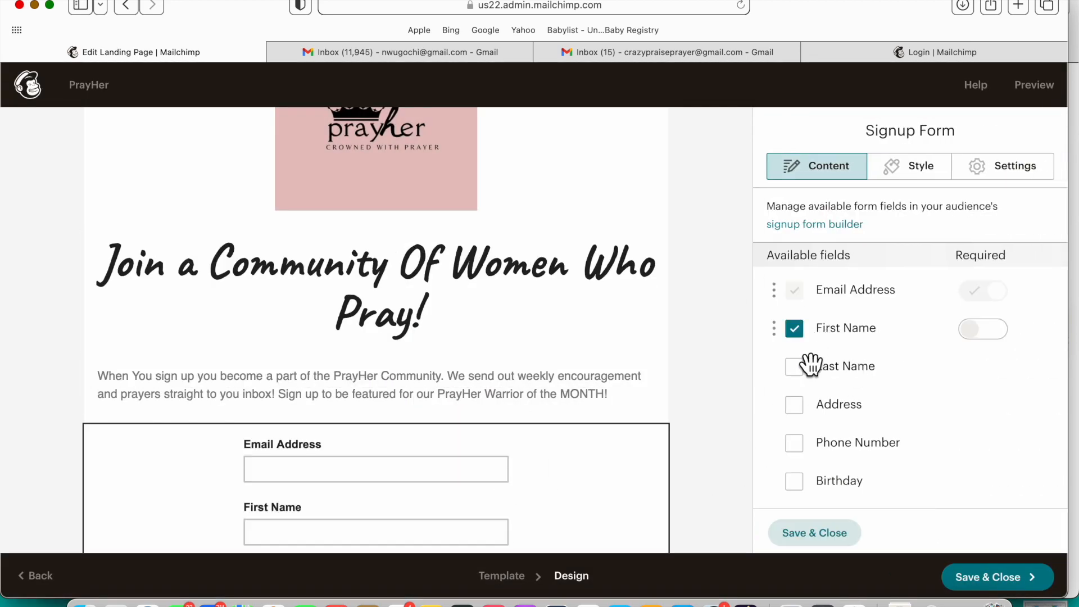
{"action": "left_click", "coordinate": [807, 376]}
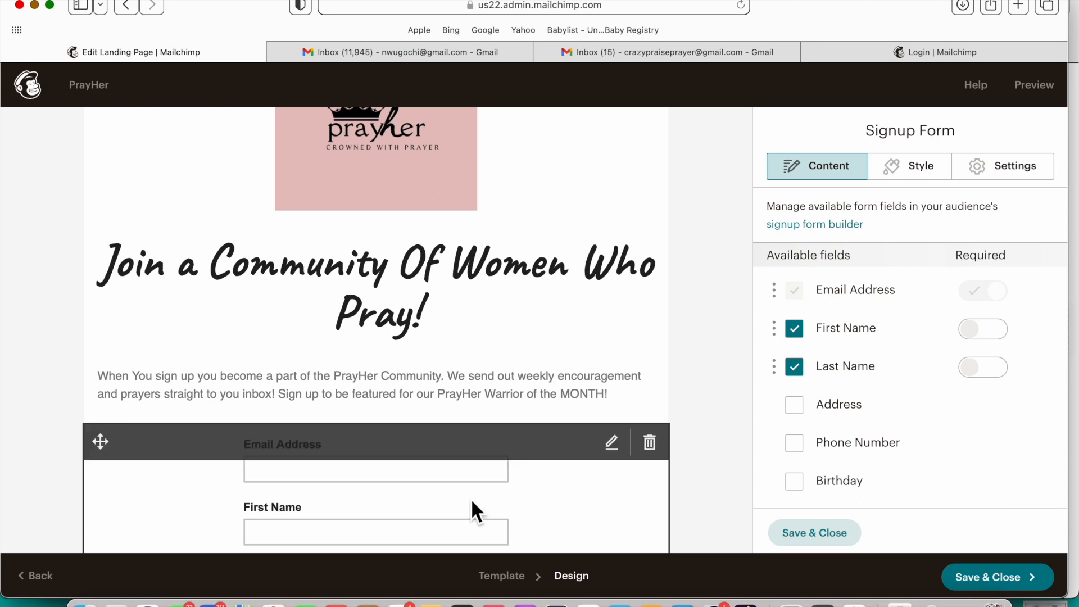
{"action": "scroll", "coordinate": [471, 498], "scroll_direction": "down", "scroll_amount": 2}
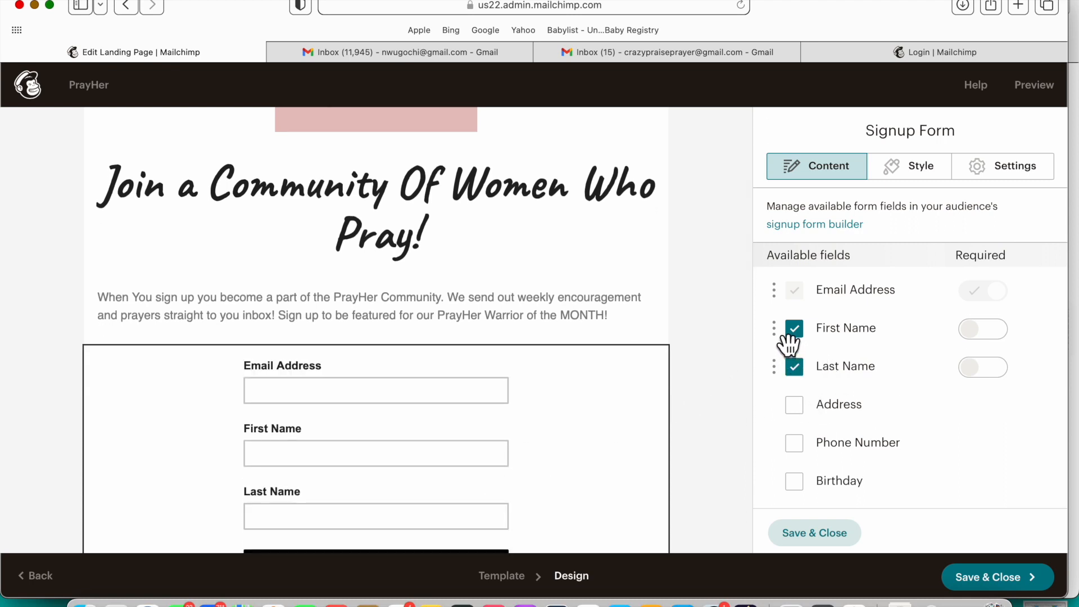
{"action": "left_click_drag", "start_coordinate": [788, 341], "coordinate": [792, 292]}
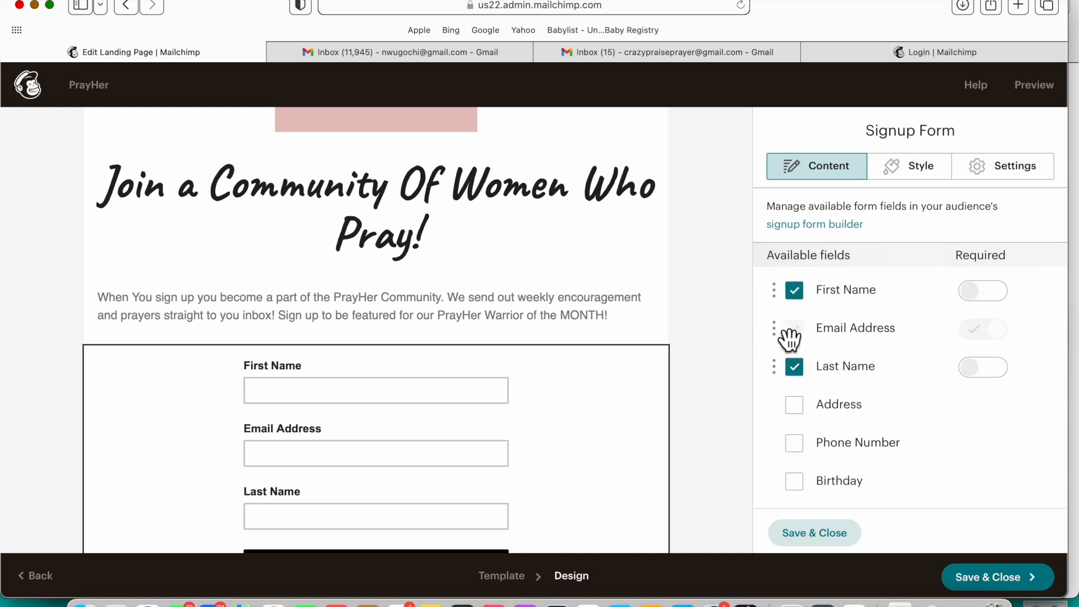
{"action": "left_click_drag", "start_coordinate": [791, 371], "coordinate": [777, 311]}
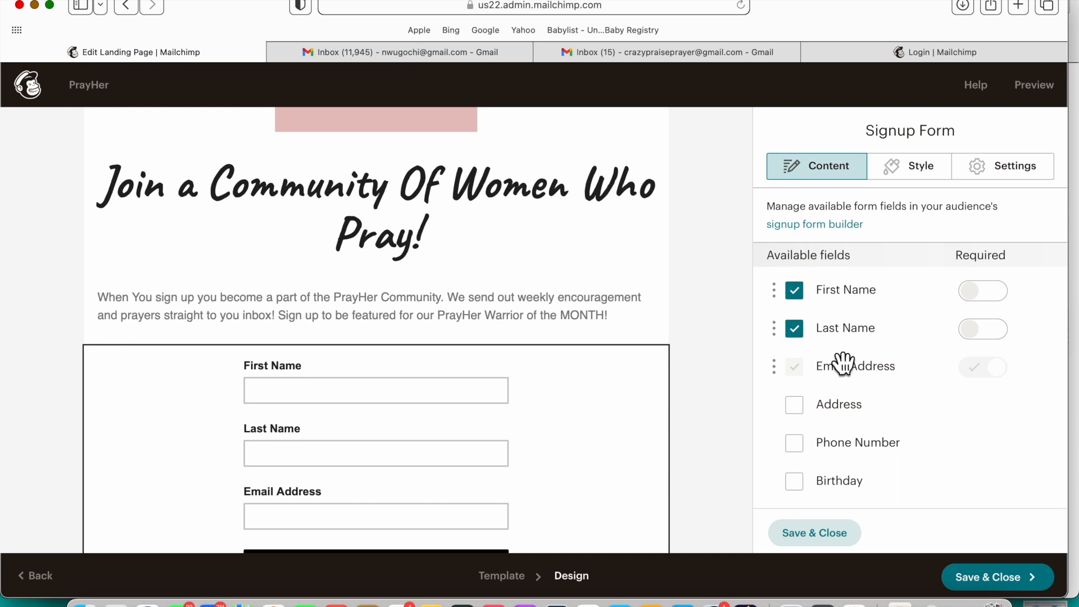
Step: Mark both the First Name and Last Name fields as required
{"action": "left_click", "coordinate": [998, 331]}
{"action": "left_click", "coordinate": [1003, 295]}
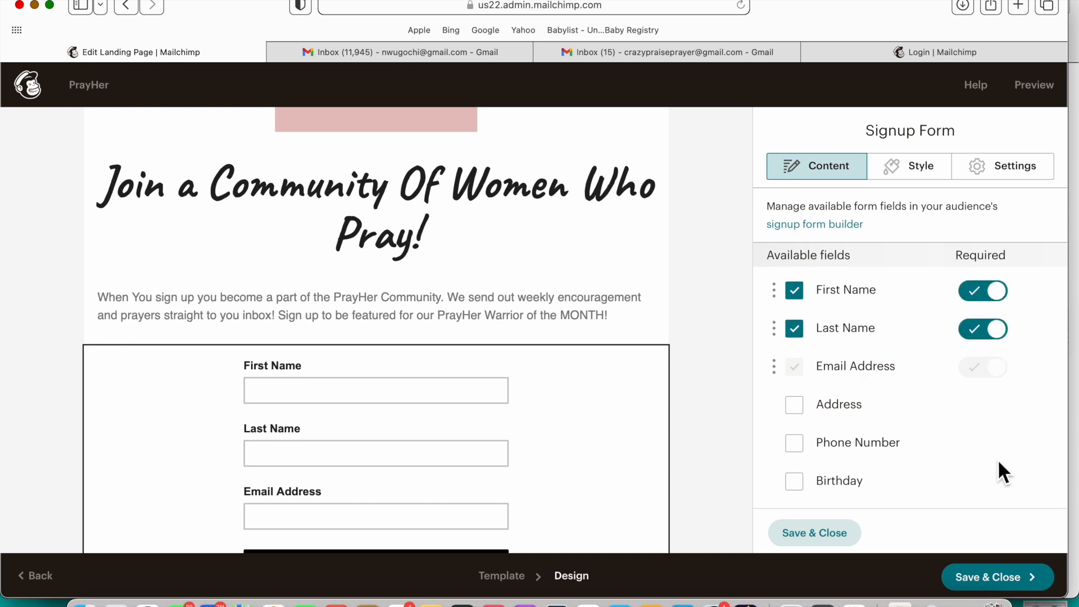
{"action": "scroll", "coordinate": [999, 467], "scroll_direction": "down", "scroll_amount": 5}
{"action": "scroll", "coordinate": [606, 508], "scroll_direction": "down", "scroll_amount": 3}
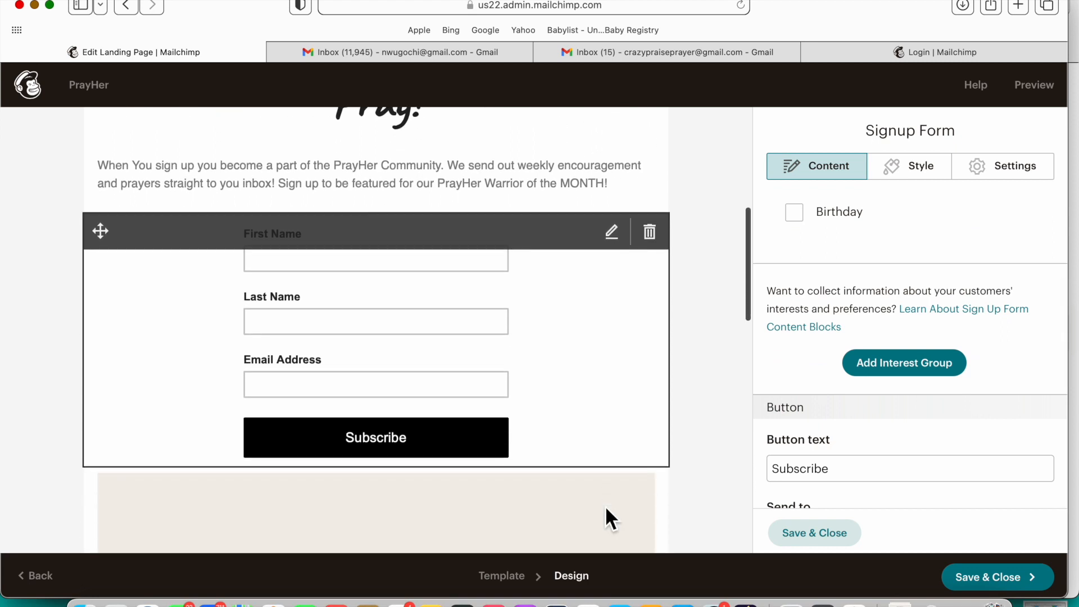
{"action": "scroll", "coordinate": [606, 507], "scroll_direction": "down", "scroll_amount": 1}
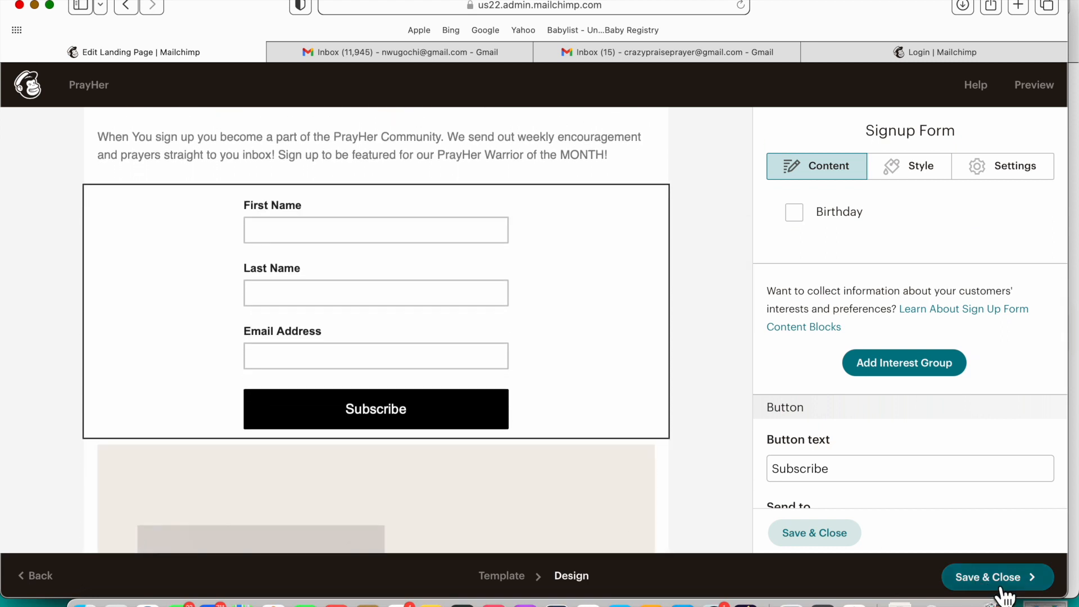
{"action": "scroll", "coordinate": [598, 487], "scroll_direction": "down", "scroll_amount": 1}
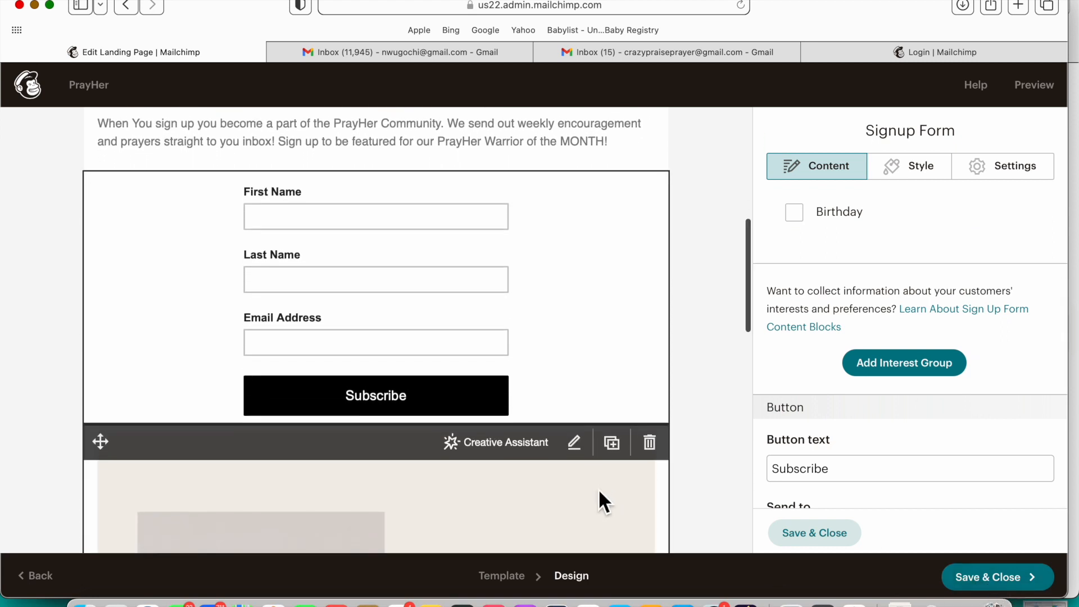
Step: Preview the landing page, then save the signup form settings
{"action": "left_click", "coordinate": [1025, 91]}
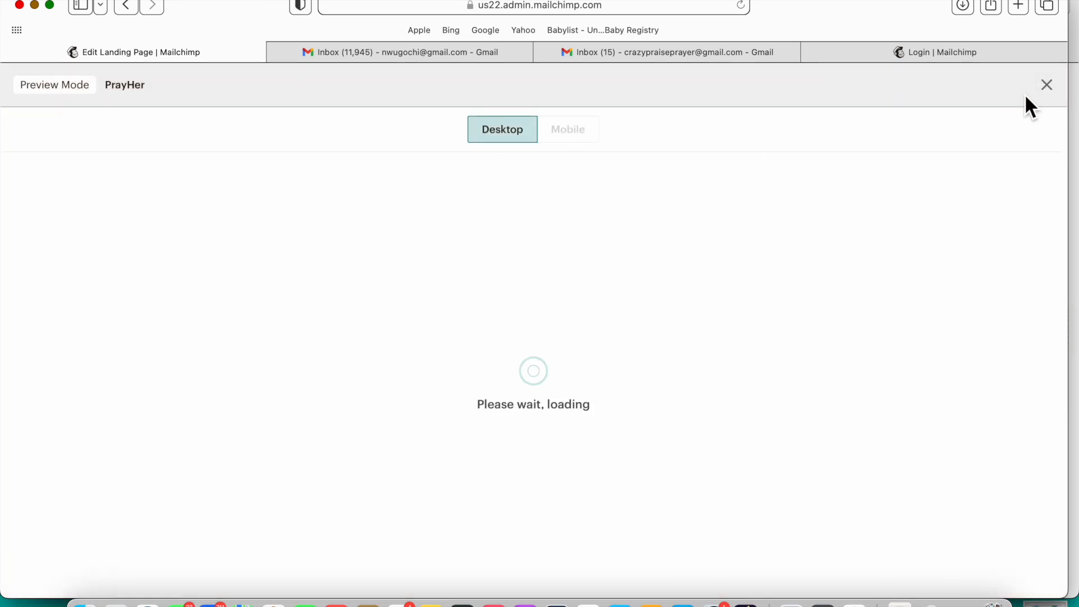
{"action": "scroll", "coordinate": [809, 266], "scroll_direction": "down", "scroll_amount": 5}
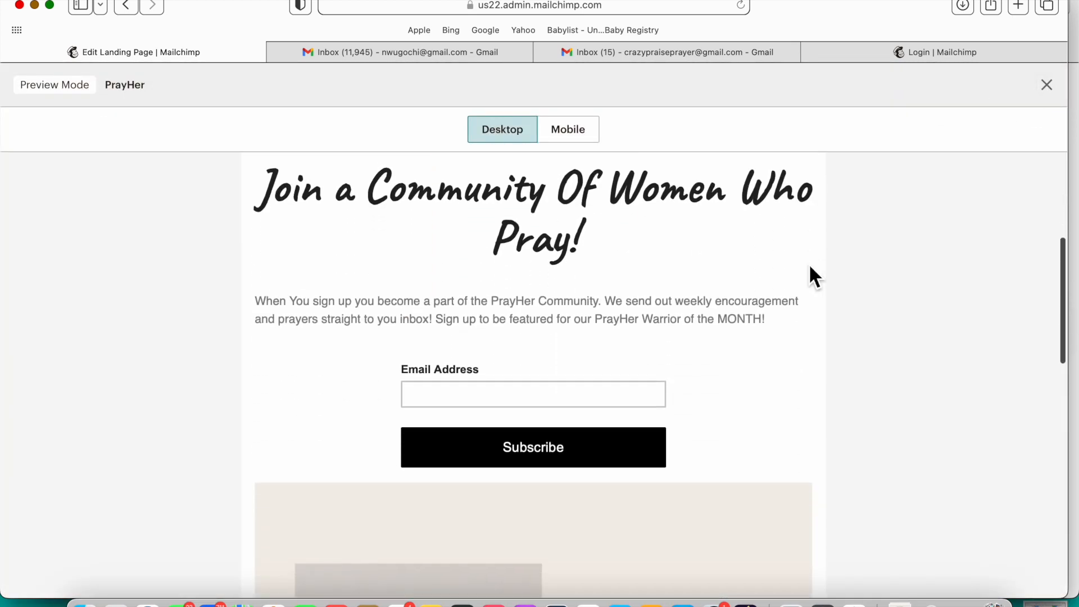
{"action": "scroll", "coordinate": [811, 249], "scroll_direction": "down", "scroll_amount": 10}
{"action": "scroll", "coordinate": [811, 249], "scroll_direction": "up", "scroll_amount": 8}
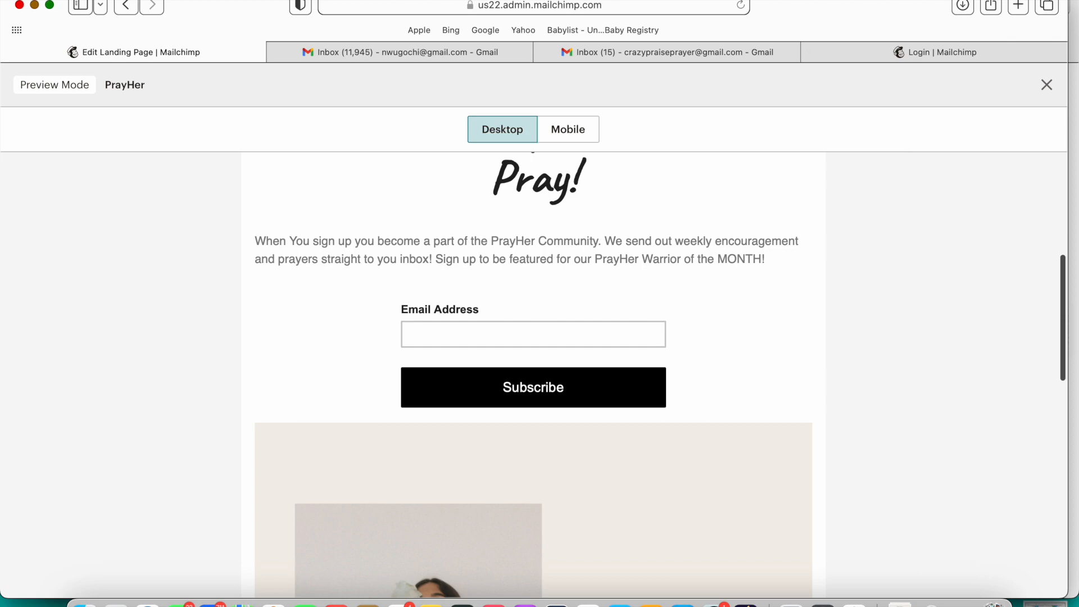
{"action": "left_click", "coordinate": [1046, 85]}
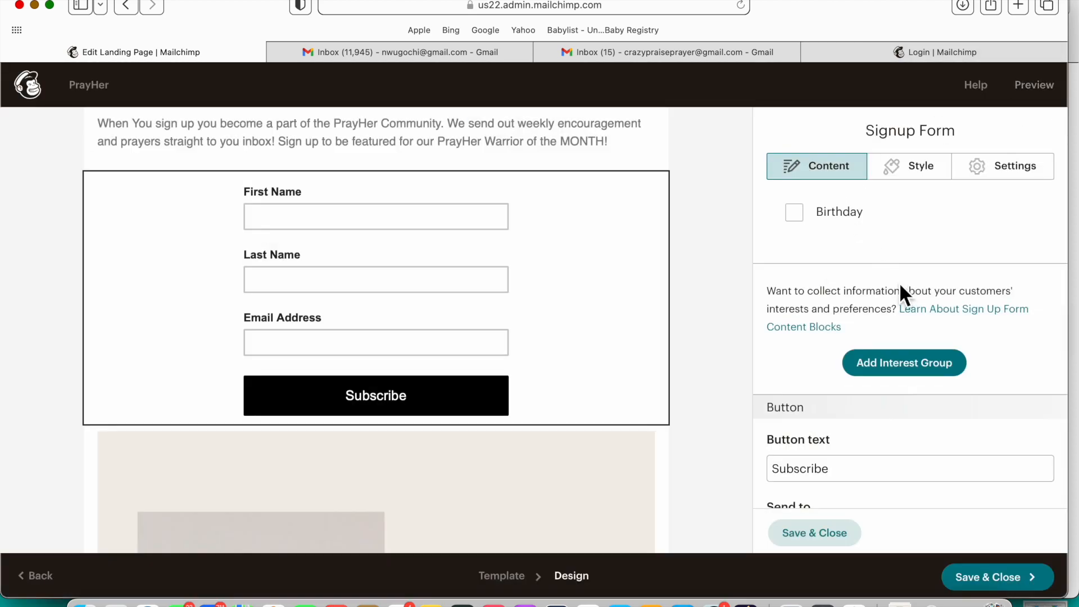
{"action": "scroll", "coordinate": [696, 385], "scroll_direction": "up", "scroll_amount": 8}
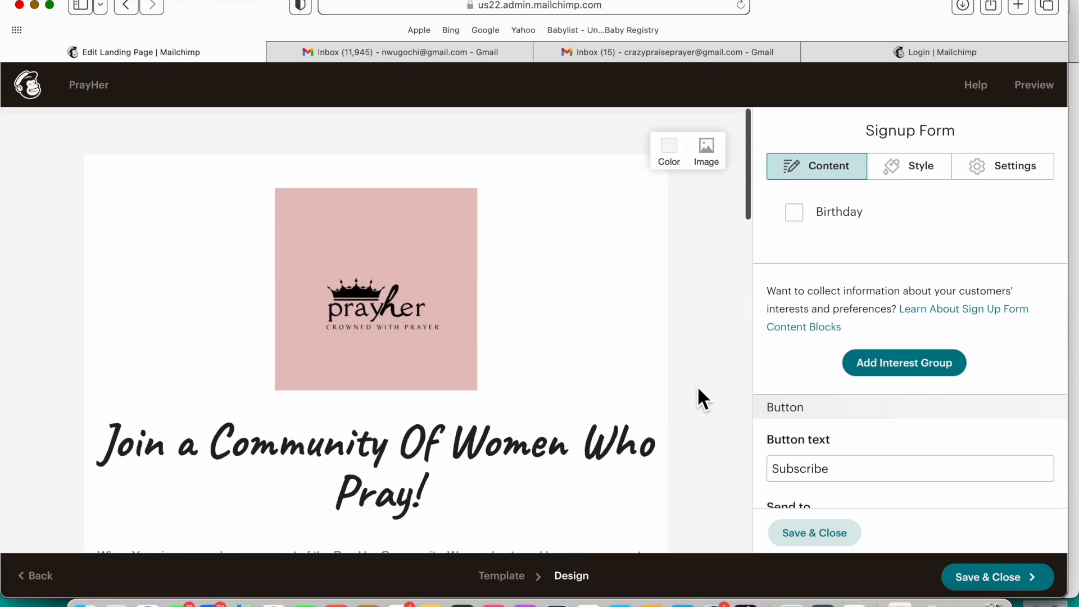
{"action": "left_click", "coordinate": [841, 532]}
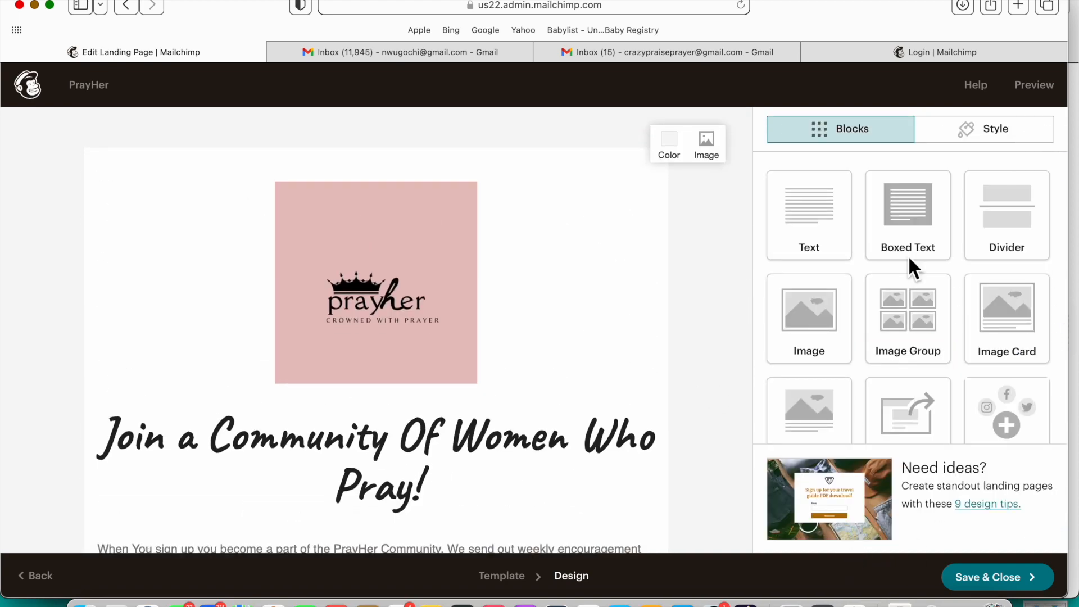
Step: Preview the page again: logo, headline, intro, name/email form, then welcome image
{"action": "left_click", "coordinate": [1044, 93]}
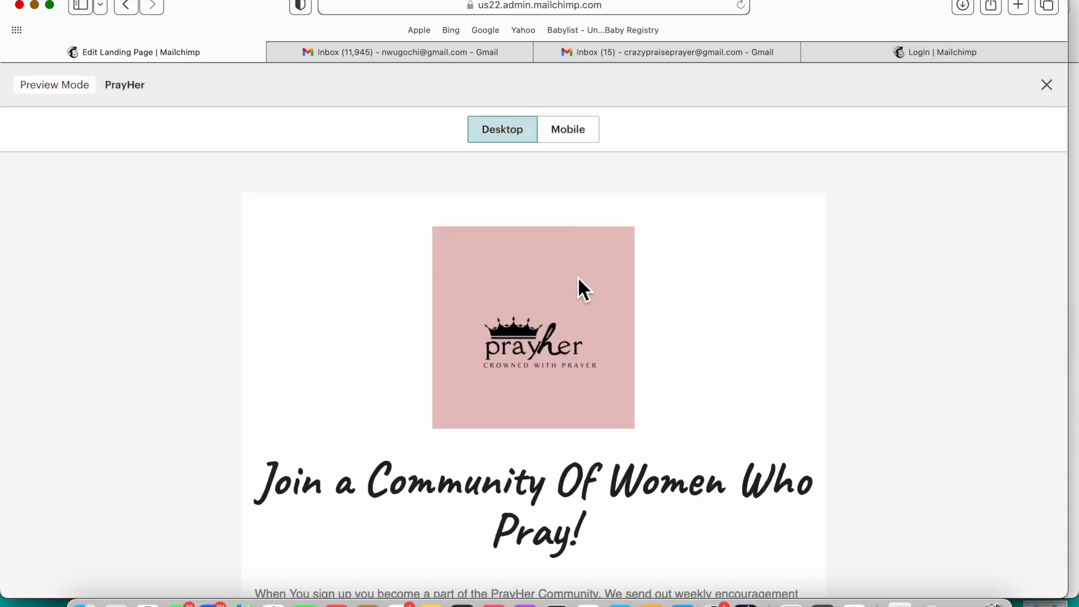
{"action": "scroll", "coordinate": [574, 422], "scroll_direction": "down", "scroll_amount": 7}
{"action": "scroll", "coordinate": [575, 424], "scroll_direction": "down", "scroll_amount": 15}
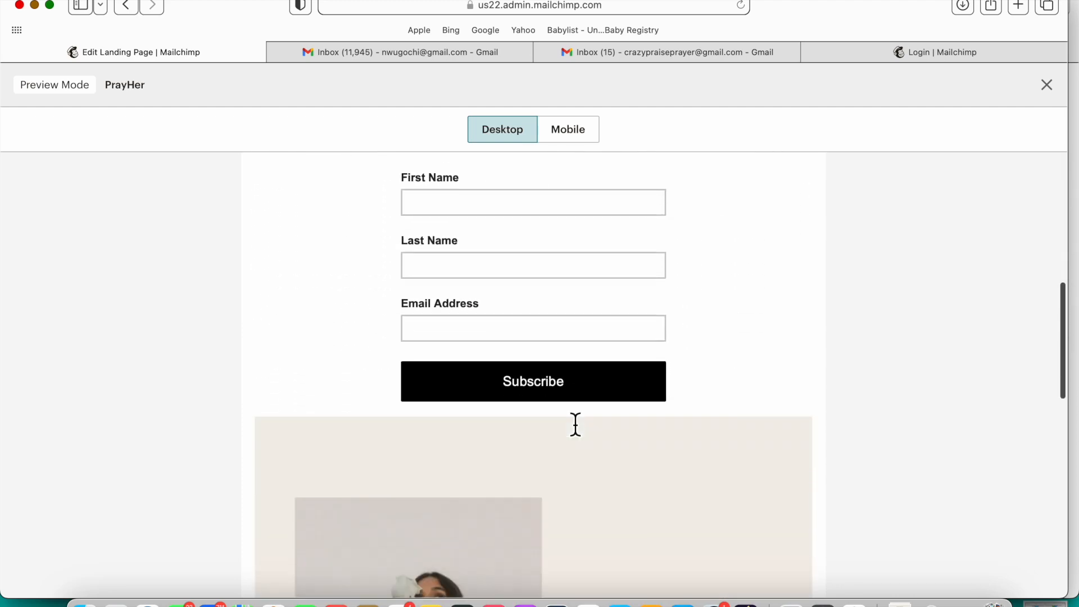
{"action": "scroll", "coordinate": [572, 419], "scroll_direction": "up", "scroll_amount": 20}
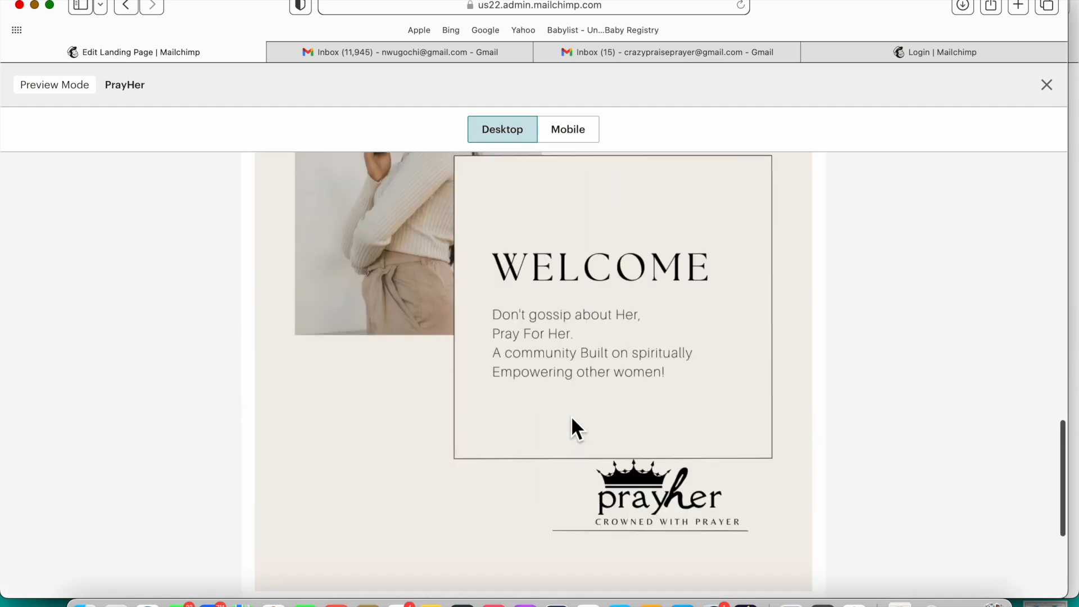
{"action": "scroll", "coordinate": [571, 417], "scroll_direction": "up", "scroll_amount": 2}
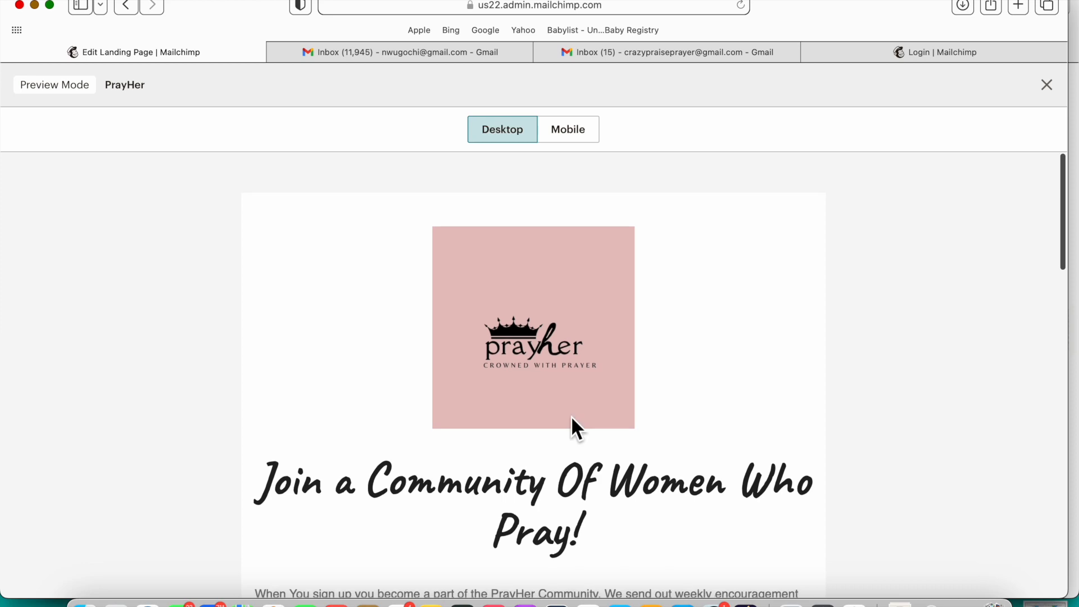
{"action": "left_click", "coordinate": [1048, 87]}
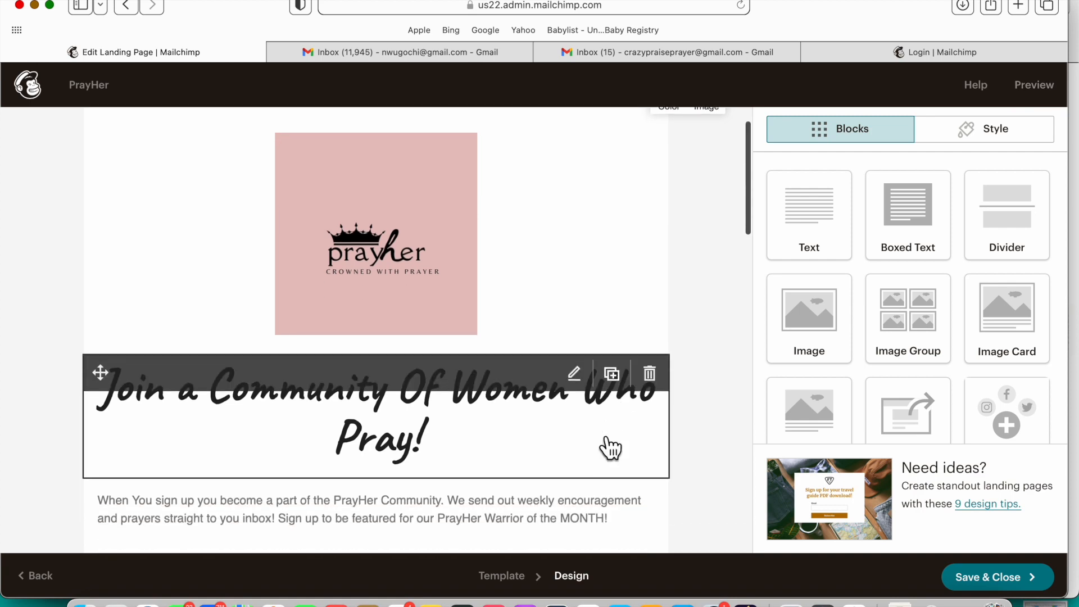
{"action": "scroll", "coordinate": [597, 438], "scroll_direction": "down", "scroll_amount": 15}
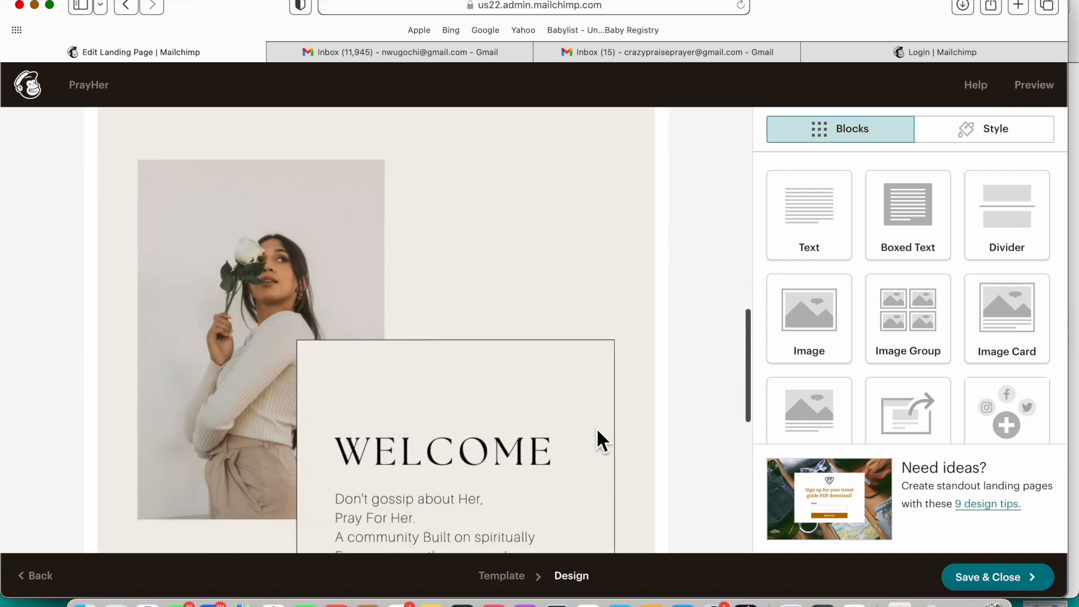
{"action": "scroll", "coordinate": [597, 438], "scroll_direction": "down", "scroll_amount": 3}
{"action": "scroll", "coordinate": [497, 450], "scroll_direction": "up", "scroll_amount": 8}
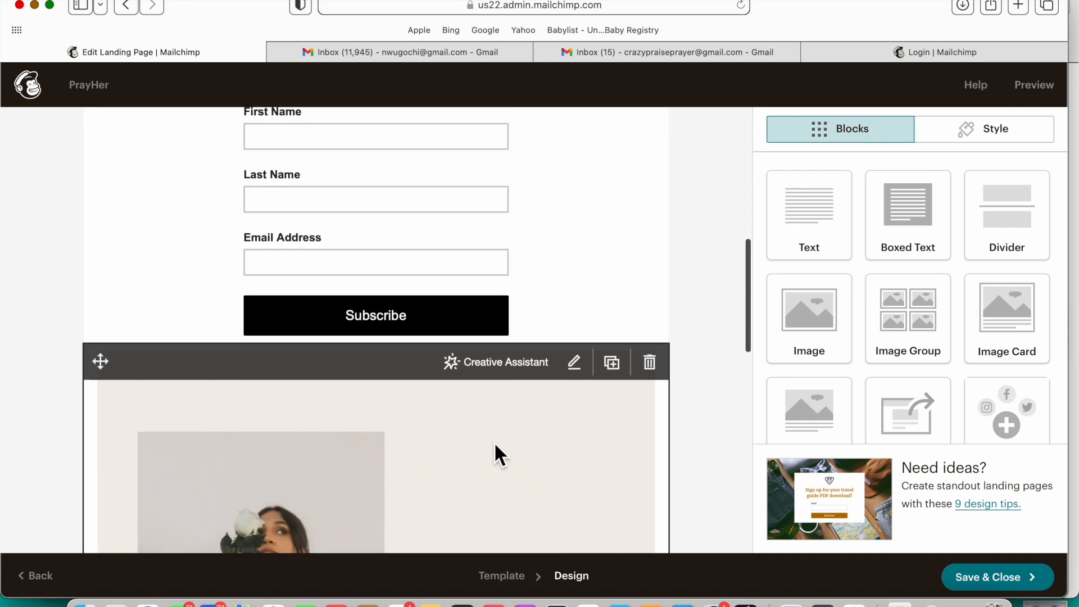
{"action": "scroll", "coordinate": [580, 419], "scroll_direction": "up", "scroll_amount": 10}
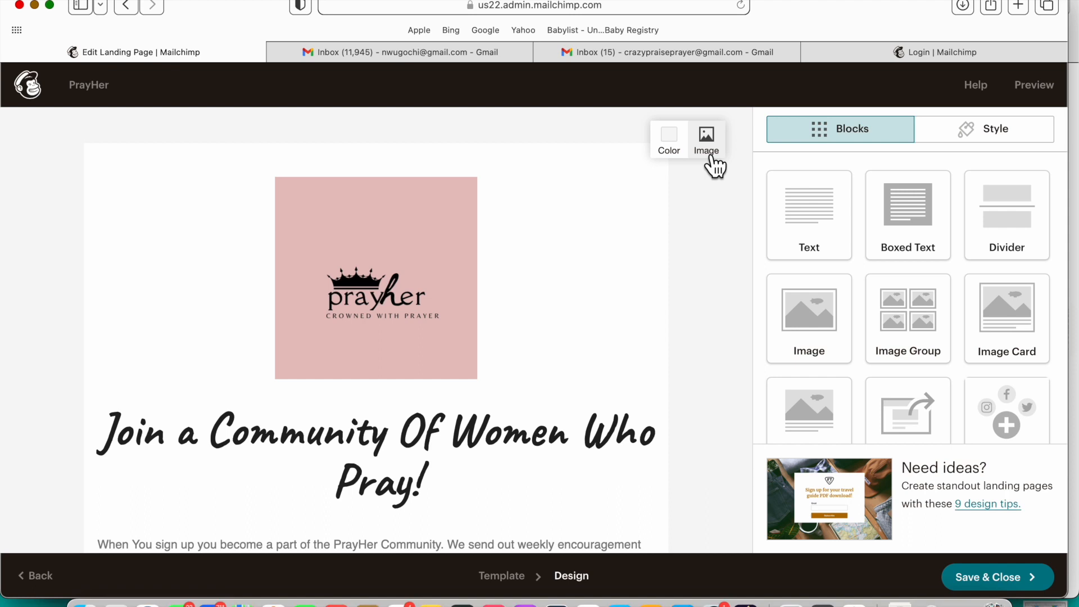
{"action": "scroll", "coordinate": [730, 329], "scroll_direction": "down", "scroll_amount": 3}
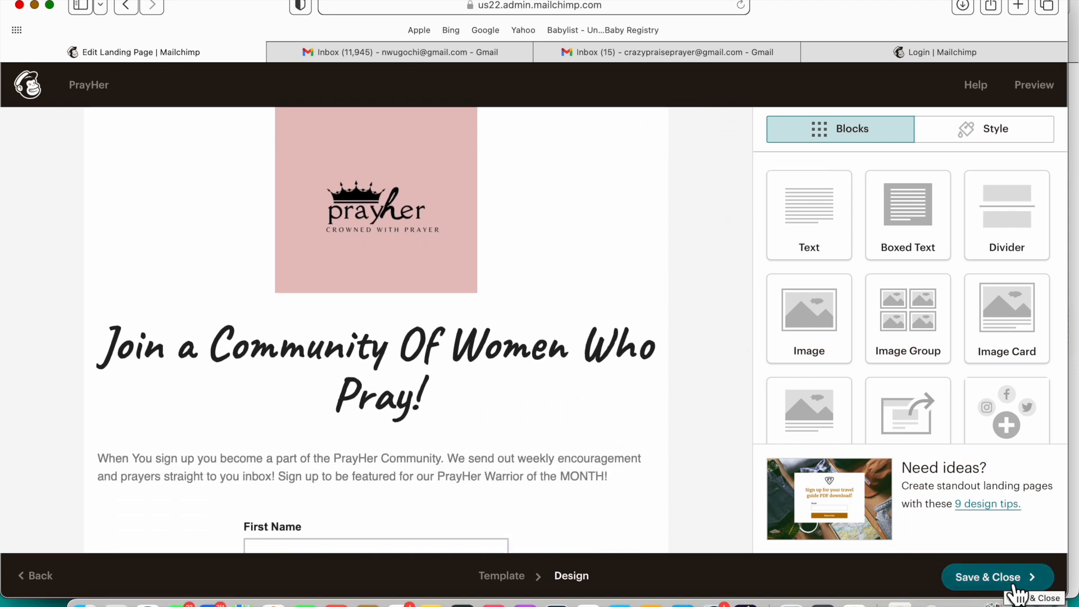
Step: Save the page design and exit to the landing page overview
{"action": "left_click", "coordinate": [1008, 580]}
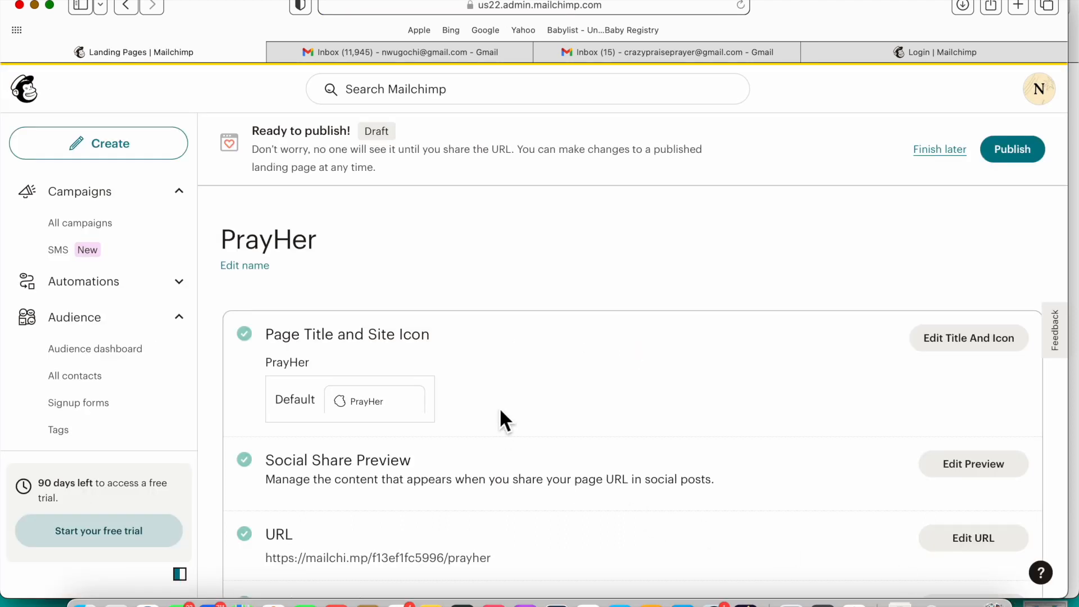
{"action": "scroll", "coordinate": [500, 412], "scroll_direction": "down", "scroll_amount": 2}
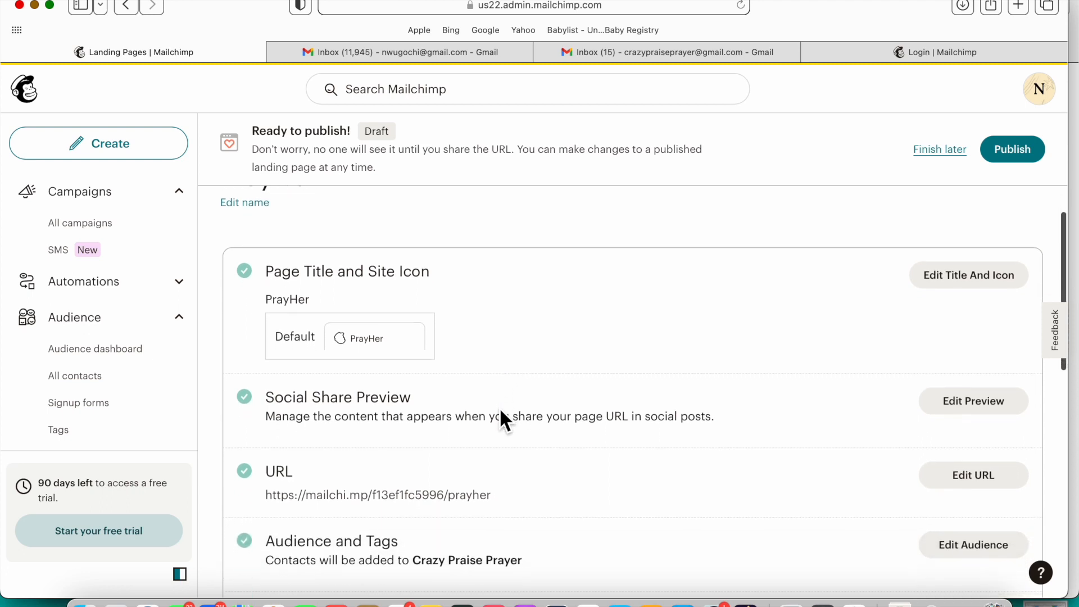
{"action": "scroll", "coordinate": [499, 407], "scroll_direction": "up", "scroll_amount": 2}
{"action": "scroll", "coordinate": [500, 411], "scroll_direction": "down", "scroll_amount": 1}
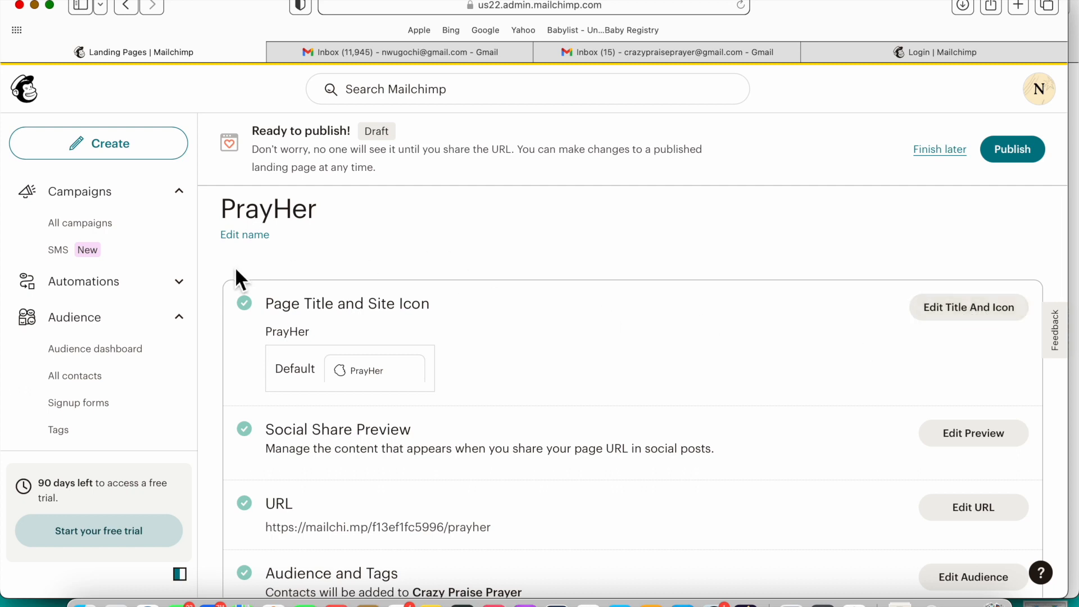
Step: Rename the landing page to 'Join PrayHer Community'
{"action": "left_click", "coordinate": [258, 247]}
{"action": "left_click", "coordinate": [293, 211]}
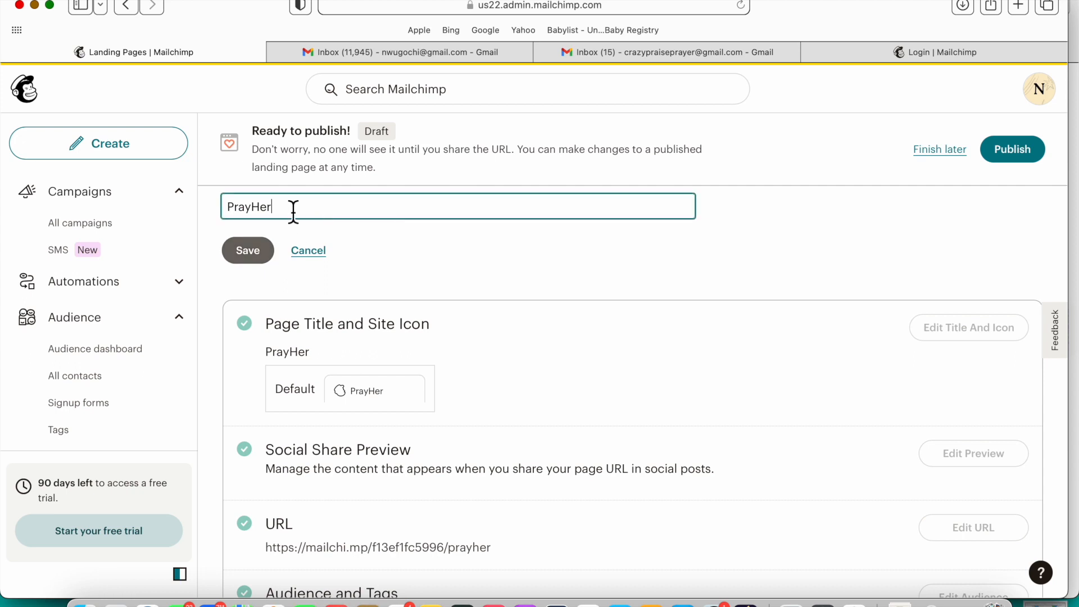
{"action": "type", "text": "Join PrayHer"}
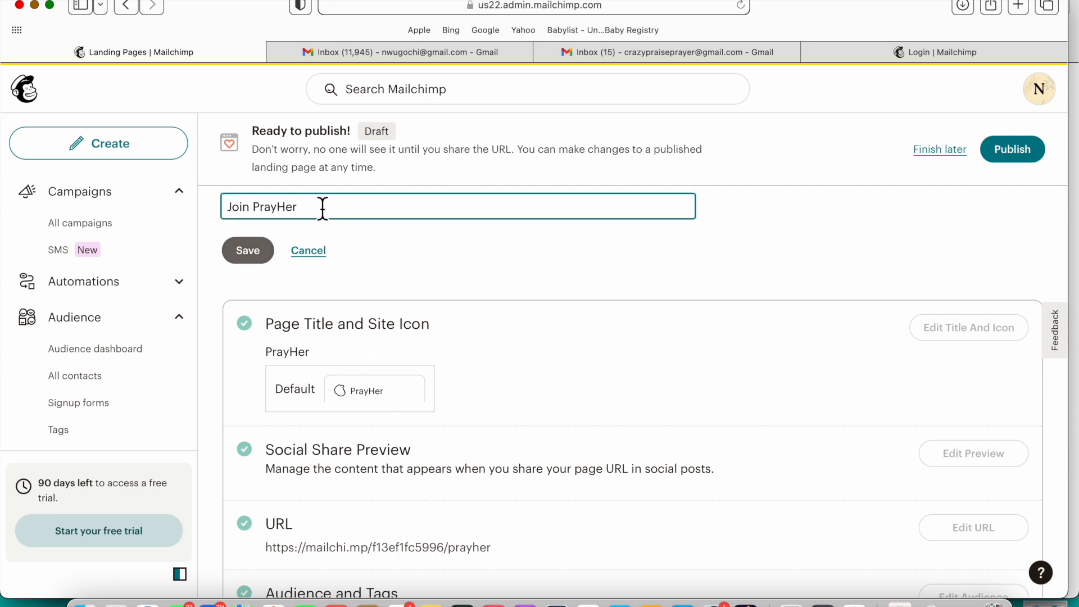
{"action": "type", "text": " Community"}
{"action": "left_click", "coordinate": [264, 256]}
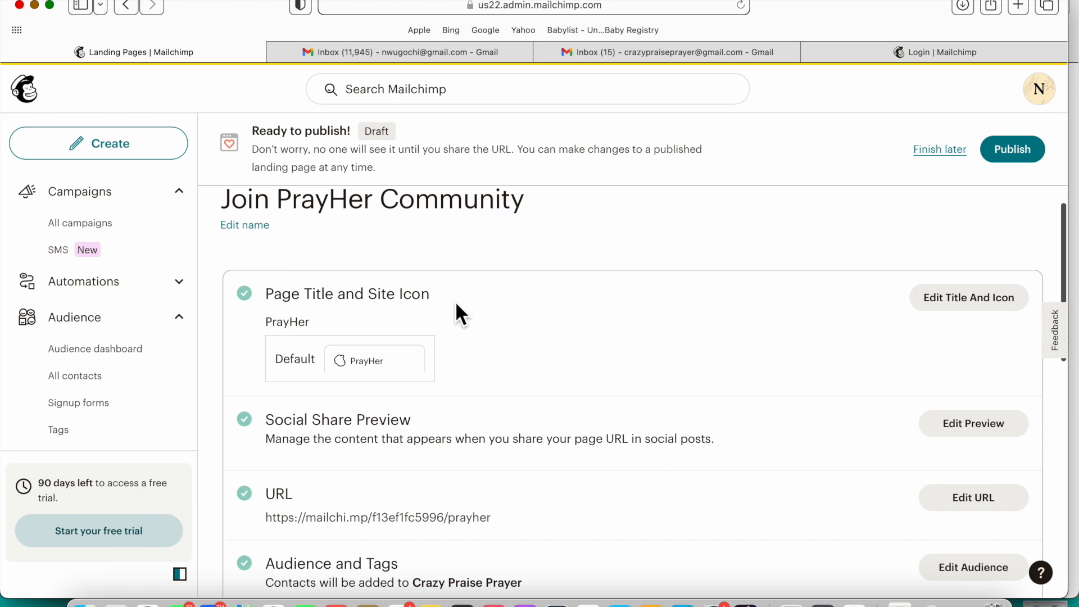
{"action": "scroll", "coordinate": [456, 305], "scroll_direction": "down", "scroll_amount": 1}
{"action": "scroll", "coordinate": [457, 306], "scroll_direction": "down", "scroll_amount": 1}
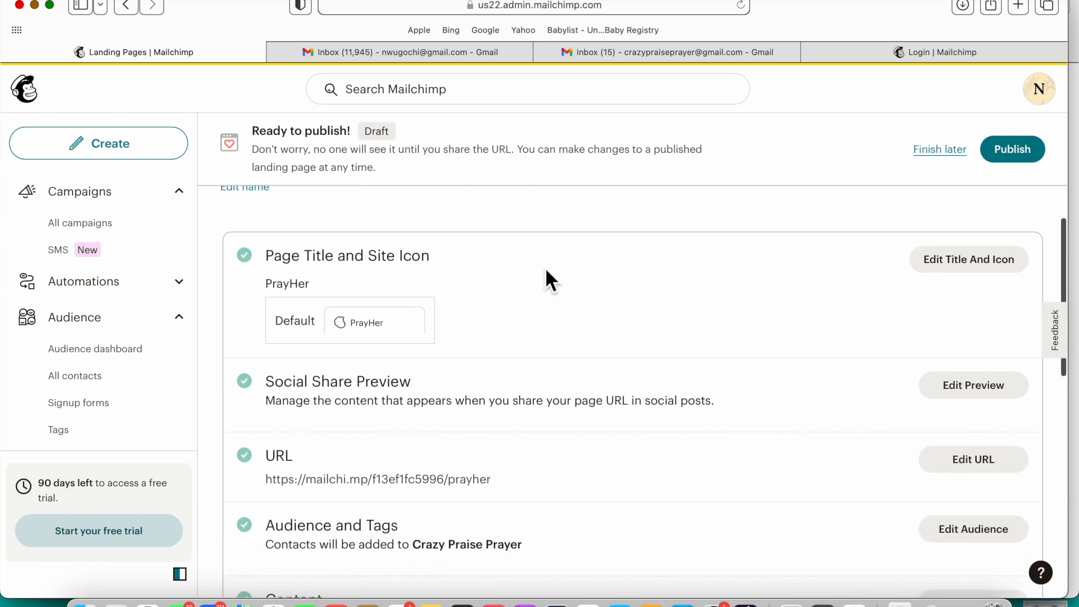
Step: Set the browser page title to 'Join the PrayHer Community'
{"action": "left_click", "coordinate": [960, 272]}
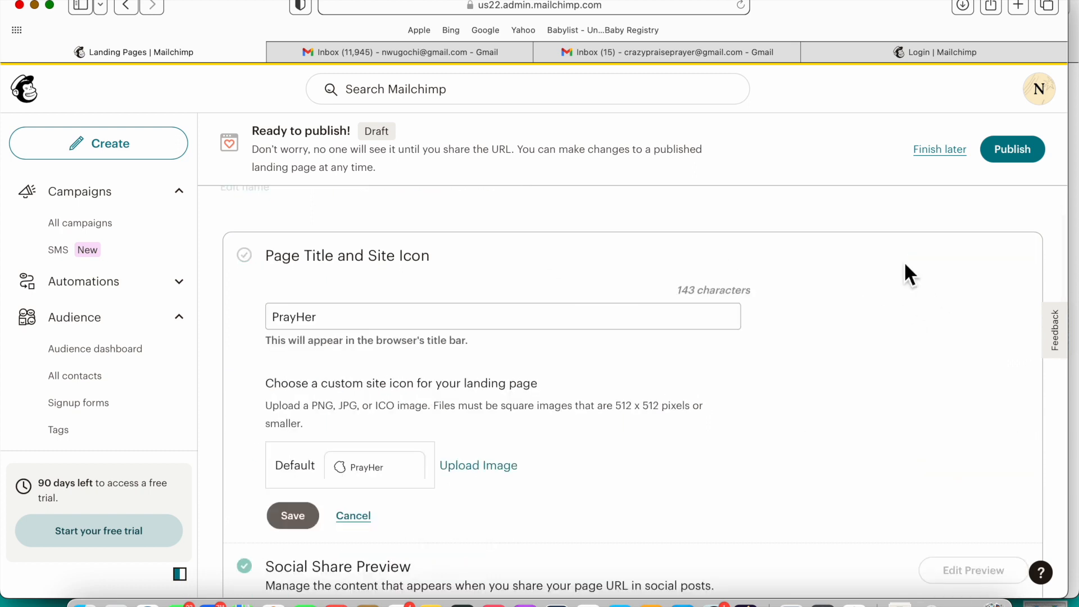
{"action": "left_click", "coordinate": [467, 317]}
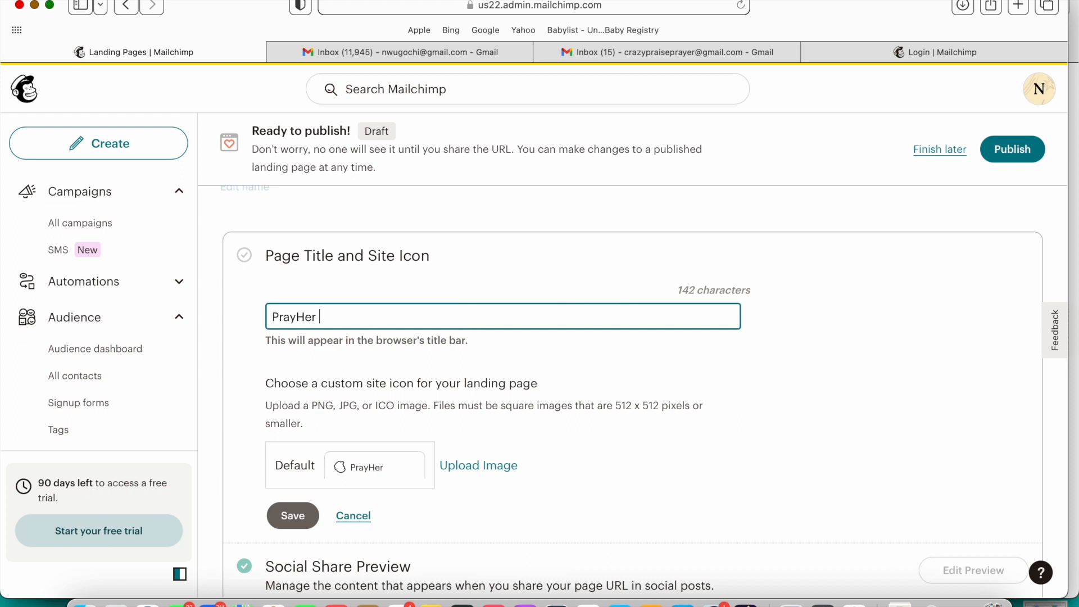
{"action": "type", "text": "Community"}
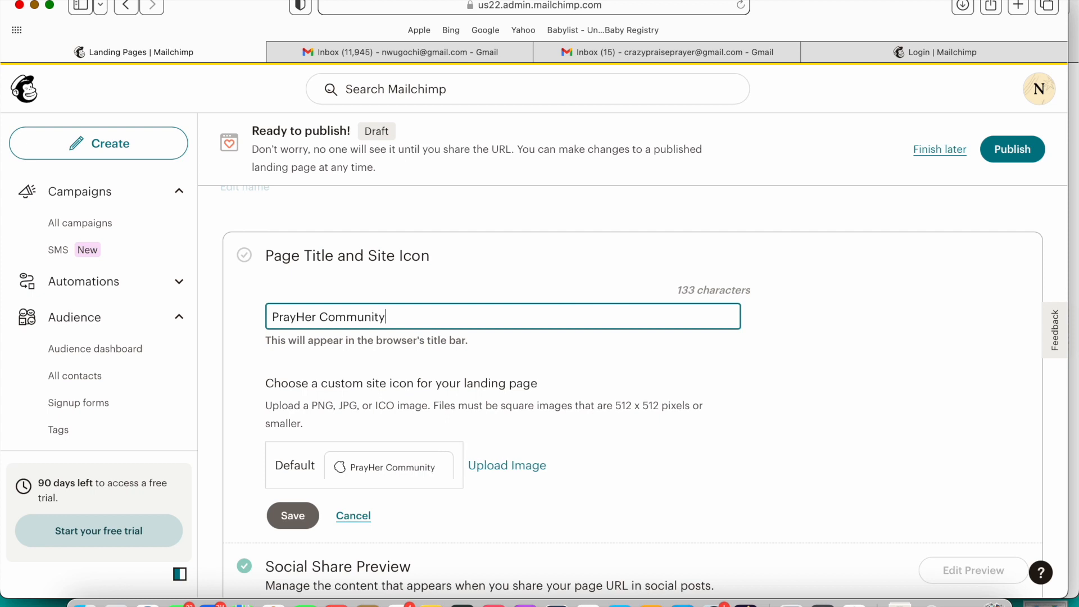
{"action": "left_click", "coordinate": [661, 440]}
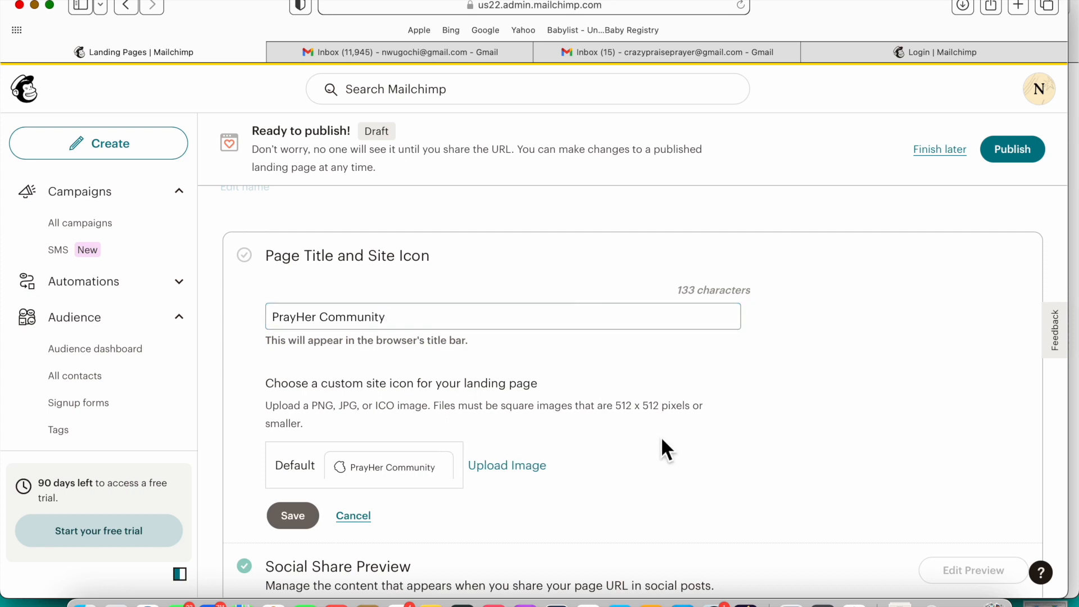
{"action": "left_click", "coordinate": [276, 321]}
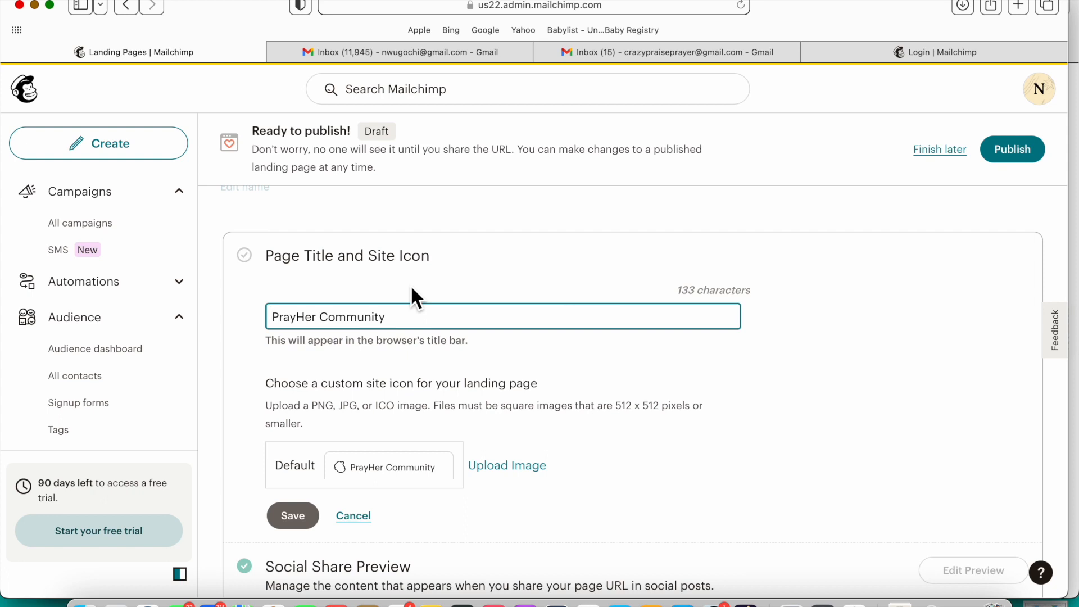
{"action": "type", "text": "Jp"}
{"action": "key", "text": "BackSpace"}
{"action": "type", "text": "oin "}
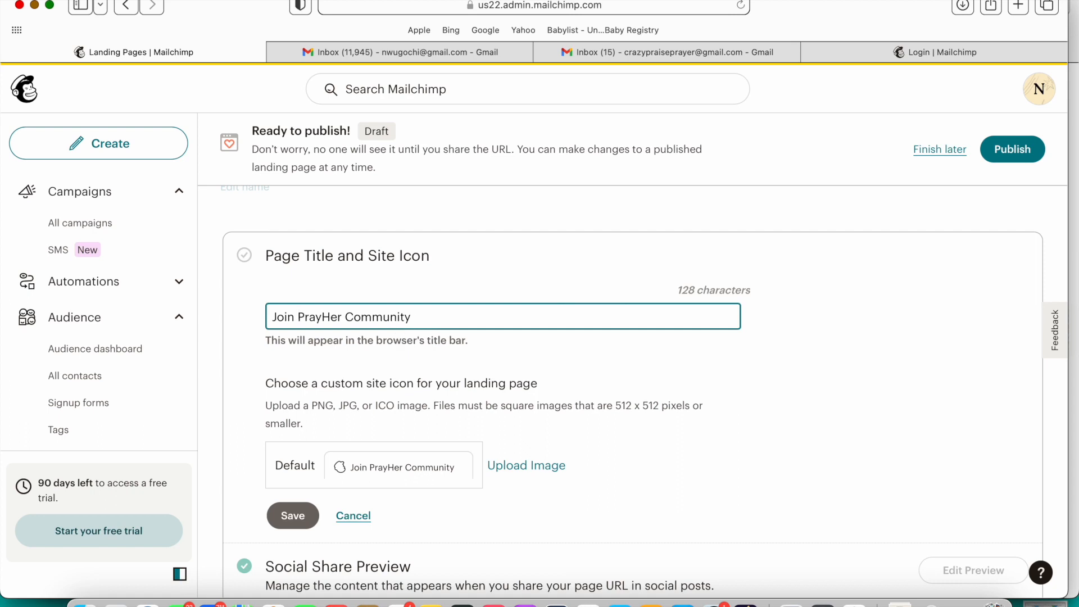
{"action": "type", "text": "th"}
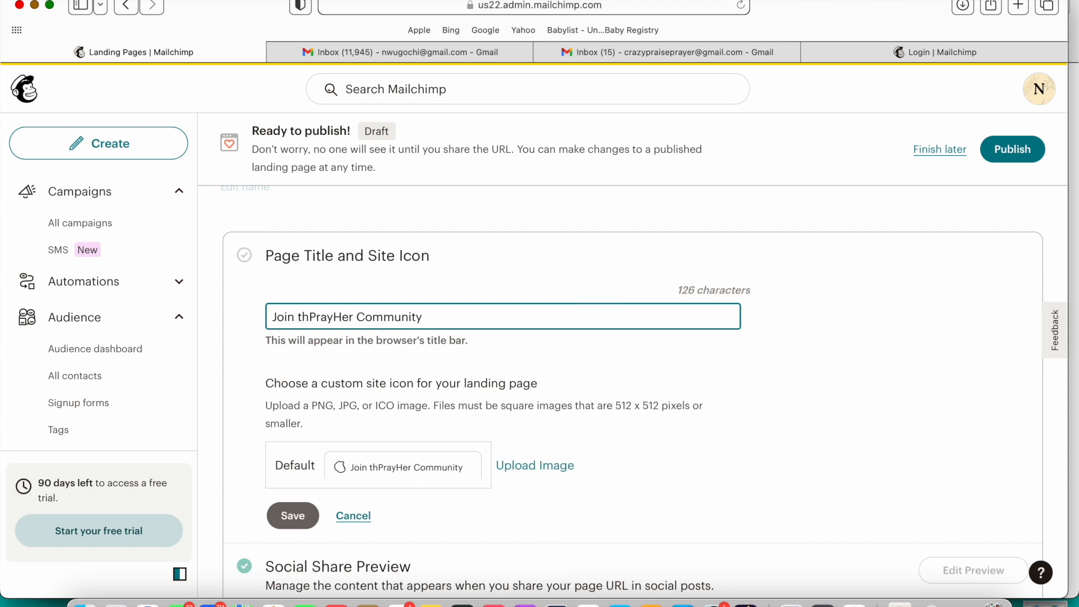
{"action": "type", "text": "e"}
{"action": "left_click", "coordinate": [669, 437]}
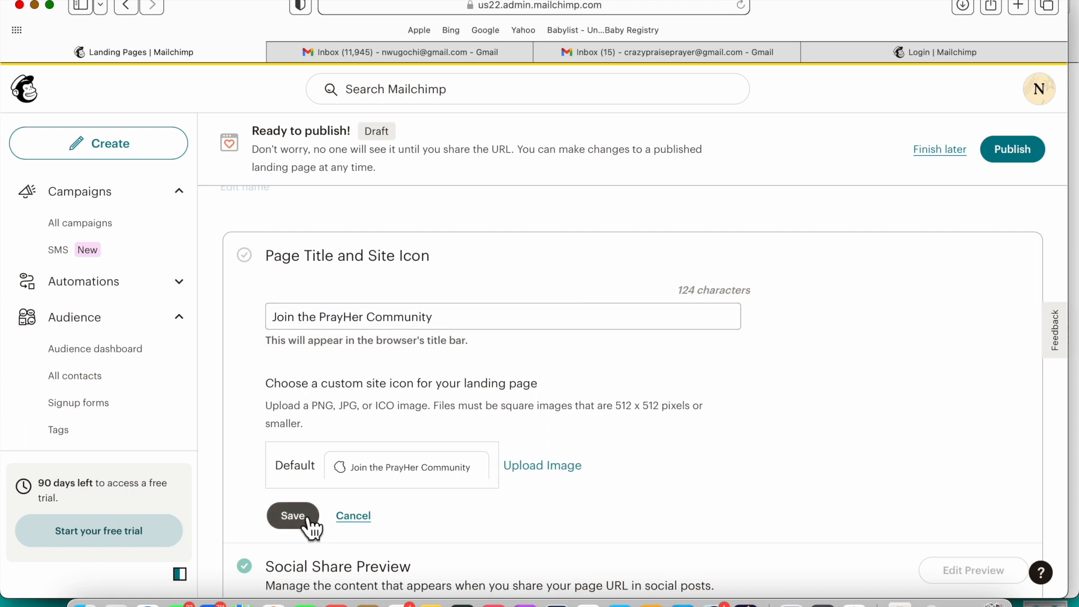
Step: Use the pink prayher logo image as the page's site icon
{"action": "left_click", "coordinate": [569, 465]}
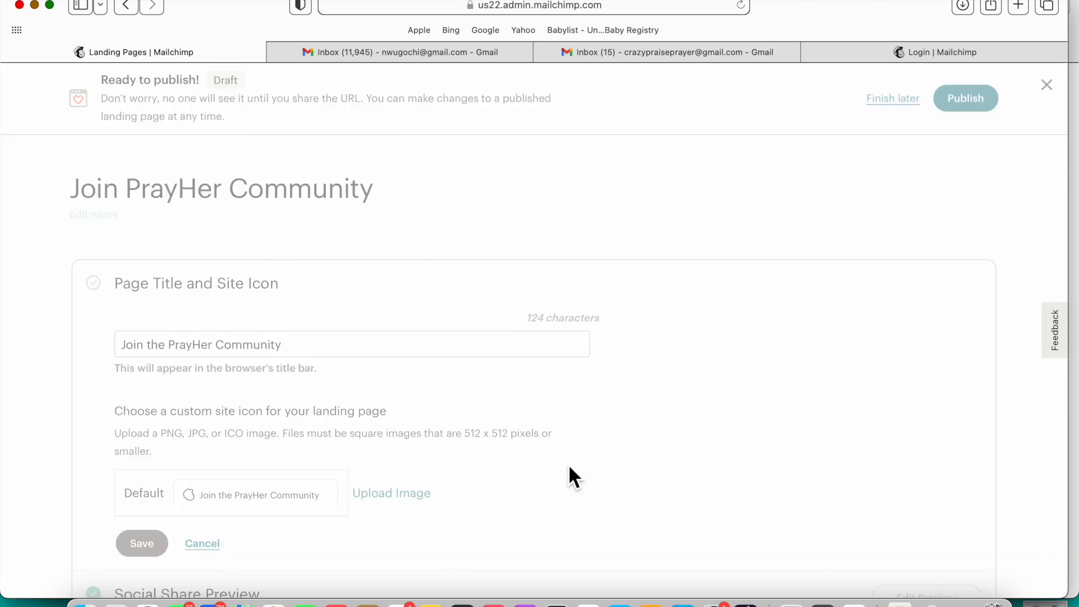
{"action": "left_click", "coordinate": [434, 362]}
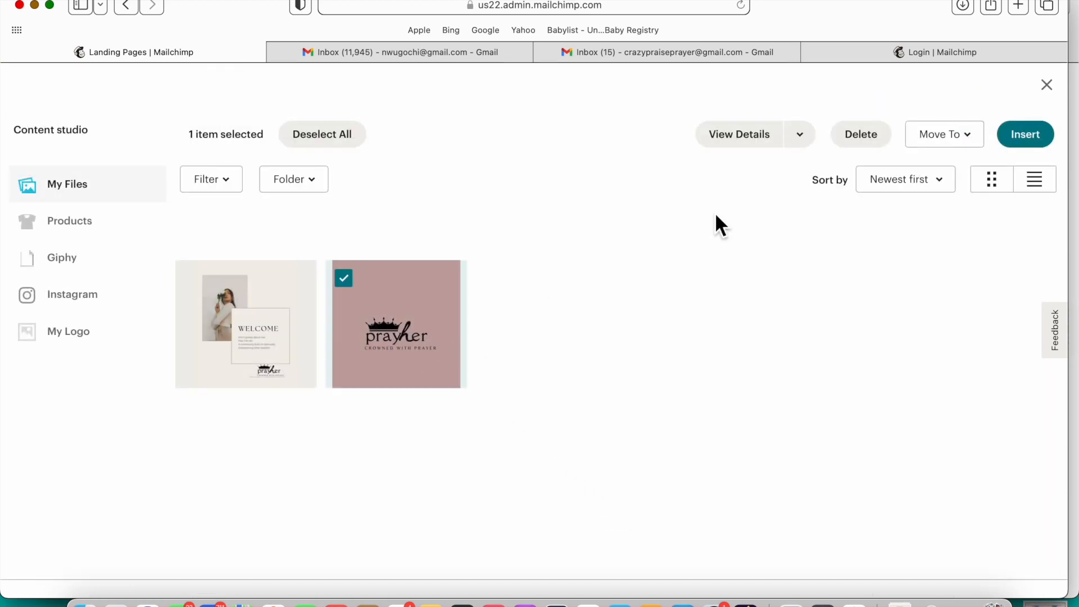
{"action": "left_click", "coordinate": [1053, 141]}
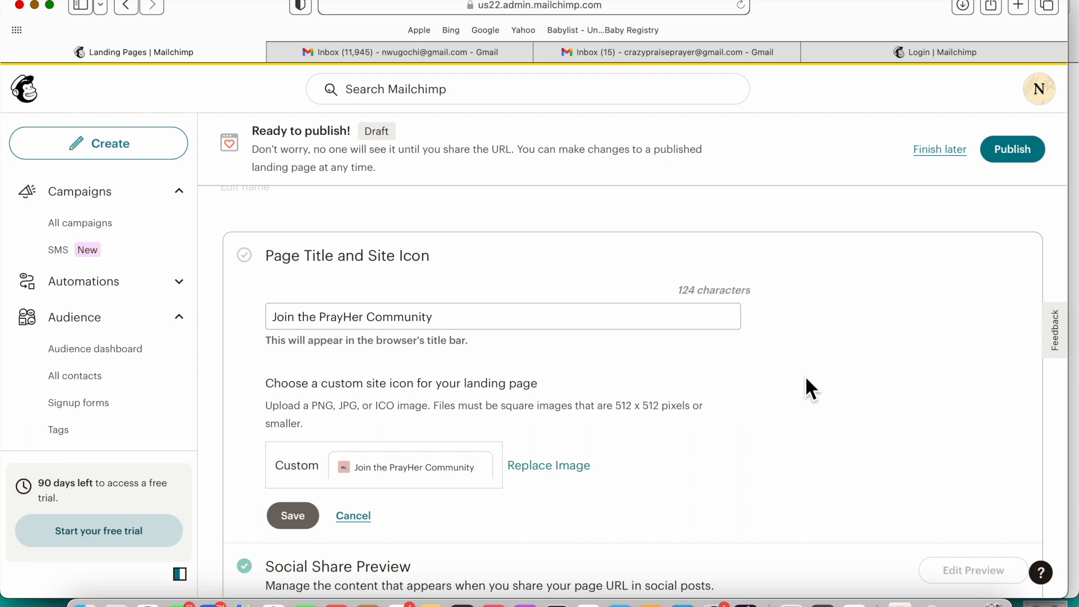
{"action": "scroll", "coordinate": [808, 390], "scroll_direction": "down", "scroll_amount": 3}
Step: Save the new page title and site icon settings
{"action": "left_click", "coordinate": [294, 443]}
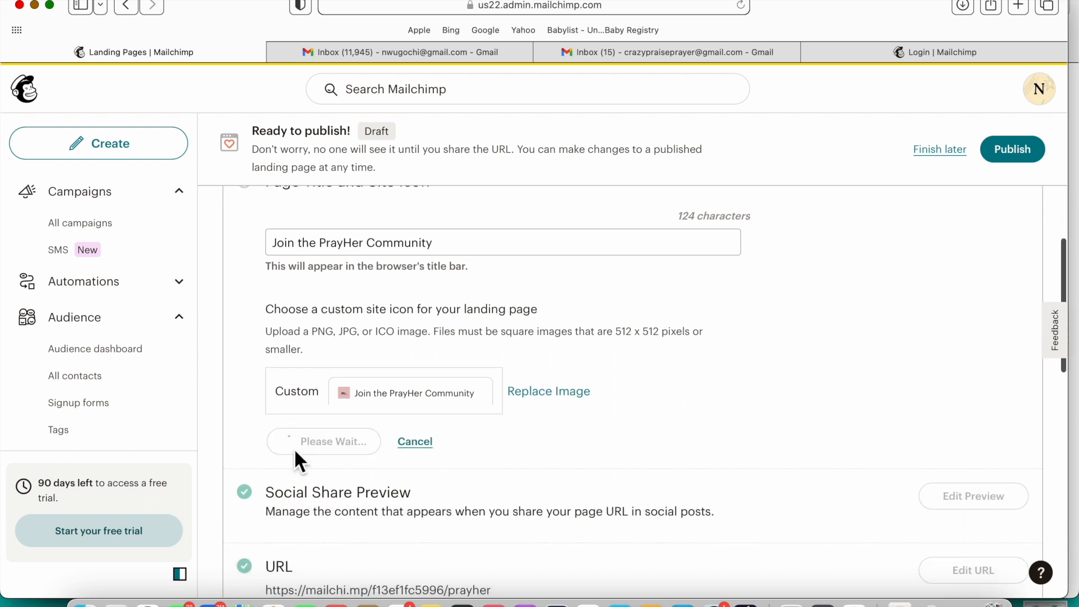
{"action": "scroll", "coordinate": [552, 453], "scroll_direction": "down", "scroll_amount": 1}
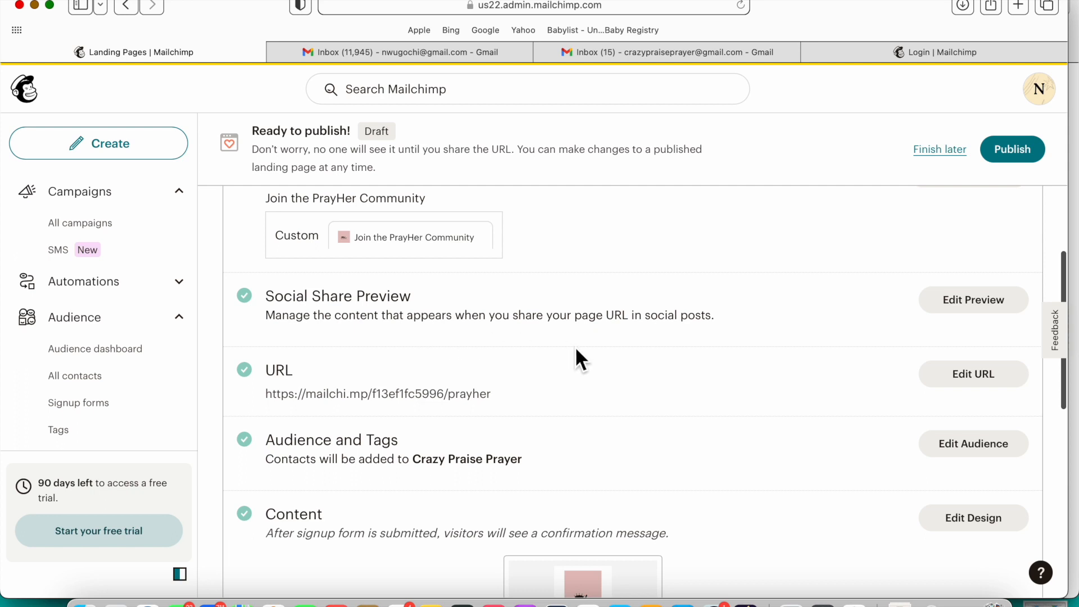
{"action": "scroll", "coordinate": [576, 352], "scroll_direction": "down", "scroll_amount": 3}
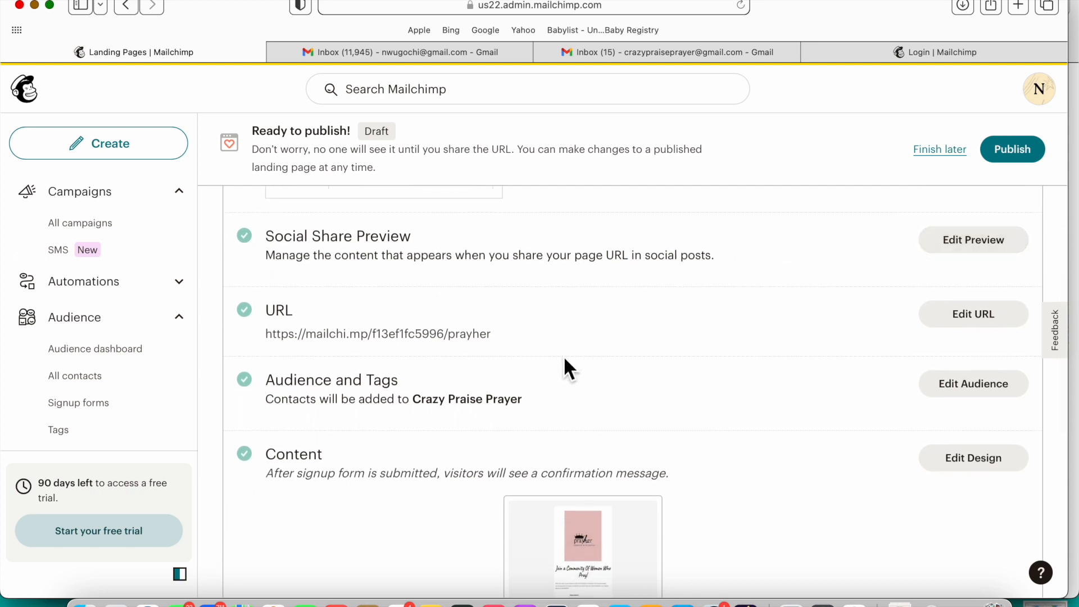
{"action": "scroll", "coordinate": [953, 404], "scroll_direction": "down", "scroll_amount": 3}
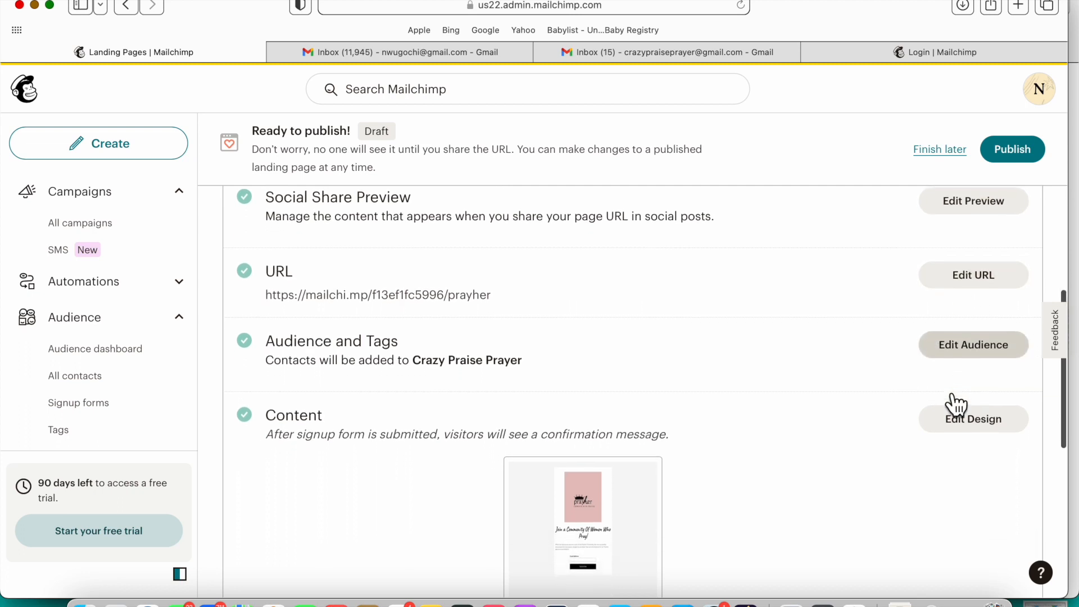
Step: Review the publish checklist and publish the page live at its mailchi.mp URL
{"action": "scroll", "coordinate": [943, 388], "scroll_direction": "down", "scroll_amount": 2}
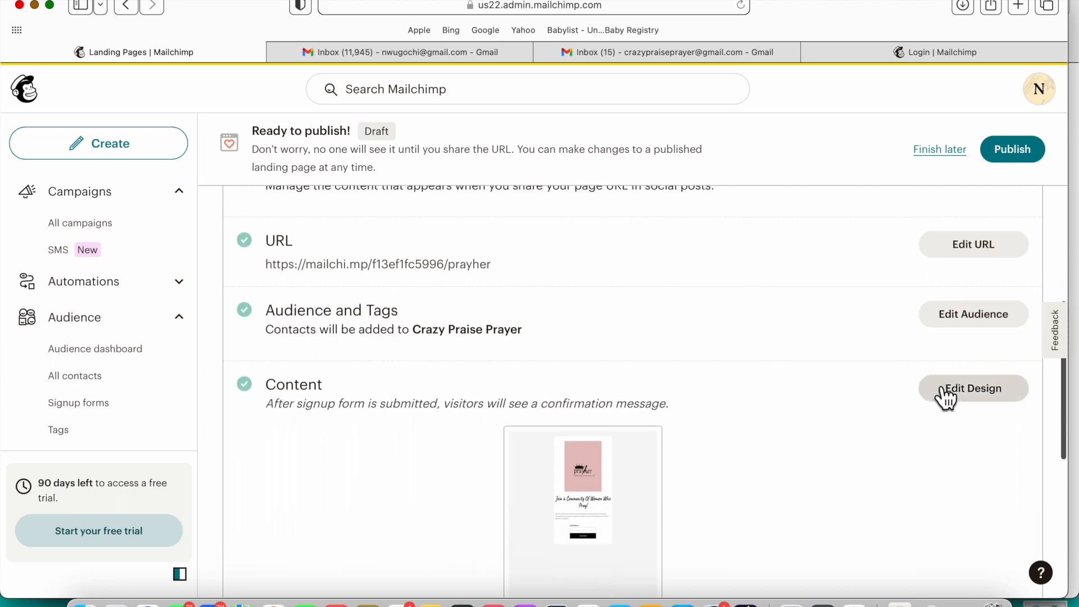
{"action": "scroll", "coordinate": [877, 444], "scroll_direction": "down", "scroll_amount": 2}
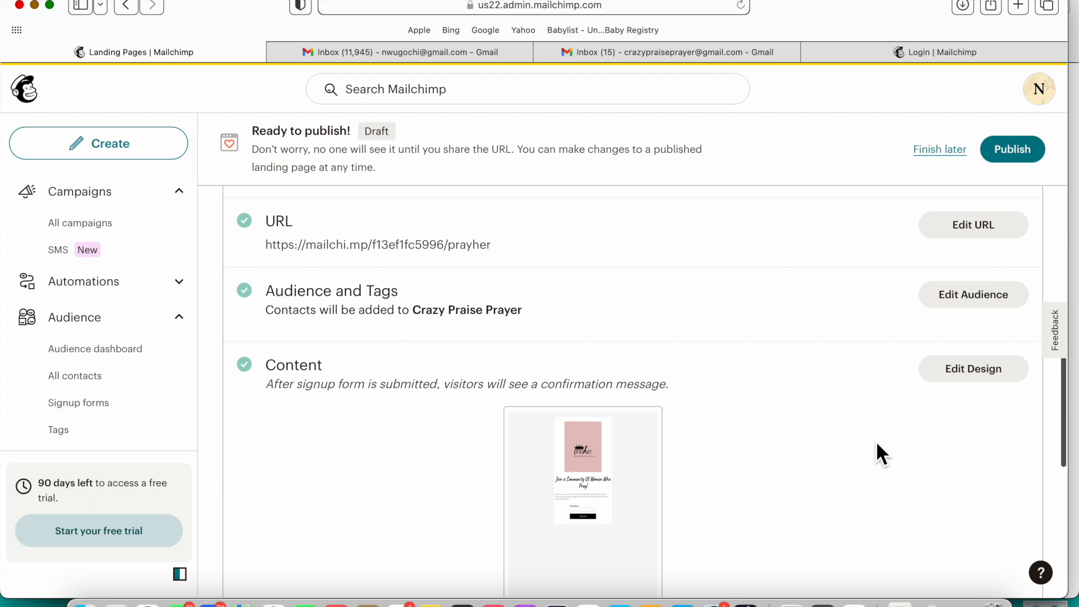
{"action": "scroll", "coordinate": [876, 443], "scroll_direction": "down", "scroll_amount": 2}
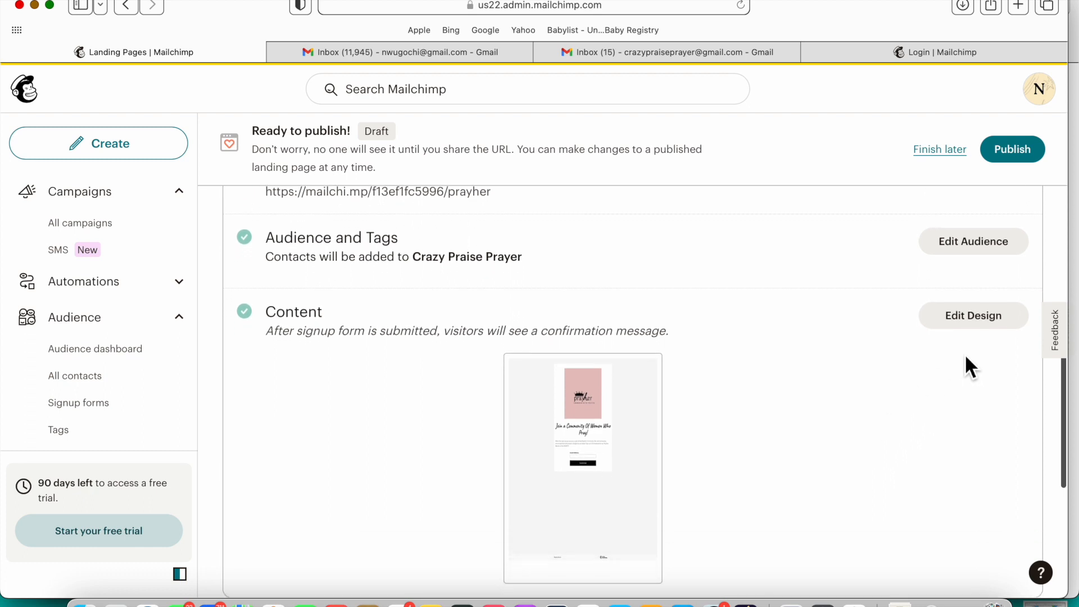
{"action": "scroll", "coordinate": [966, 355], "scroll_direction": "down", "scroll_amount": 10}
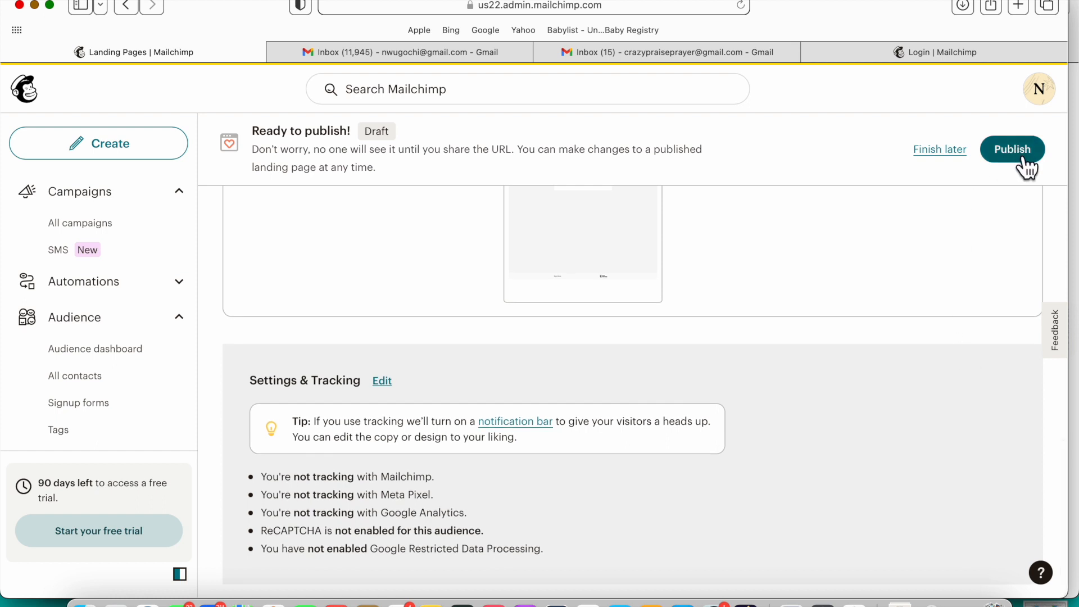
{"action": "scroll", "coordinate": [765, 296], "scroll_direction": "up", "scroll_amount": 8}
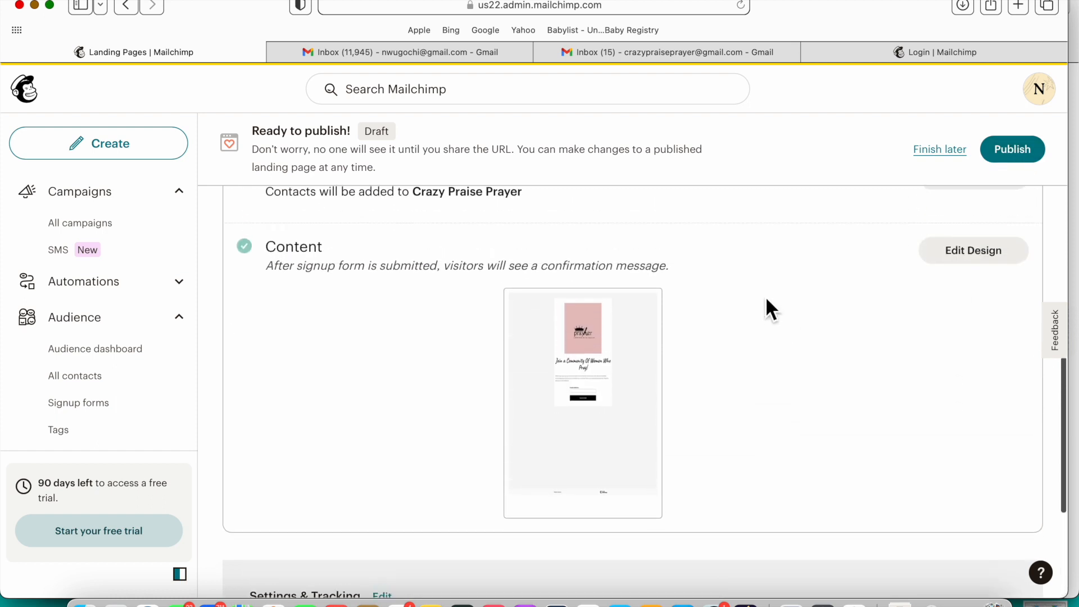
{"action": "scroll", "coordinate": [767, 303], "scroll_direction": "up", "scroll_amount": 12}
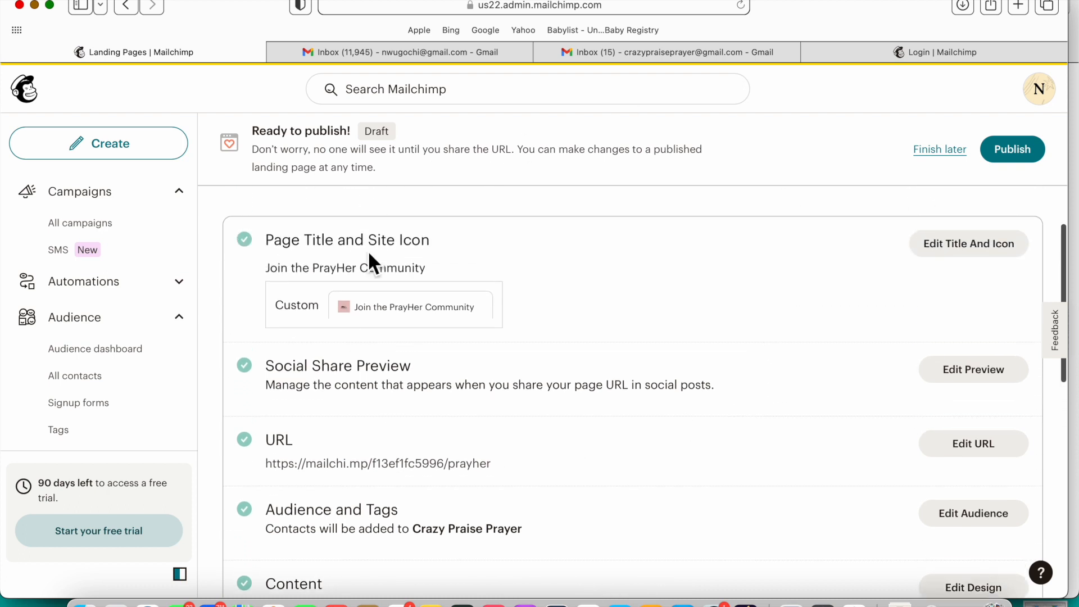
{"action": "left_click", "coordinate": [1030, 160]}
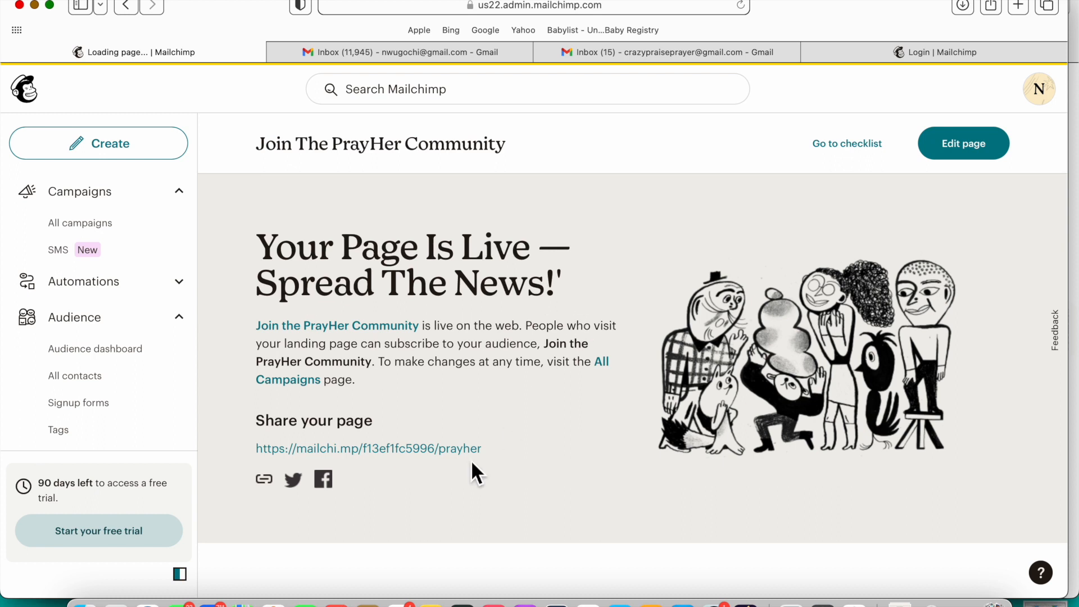
{"action": "left_click", "coordinate": [438, 449]}
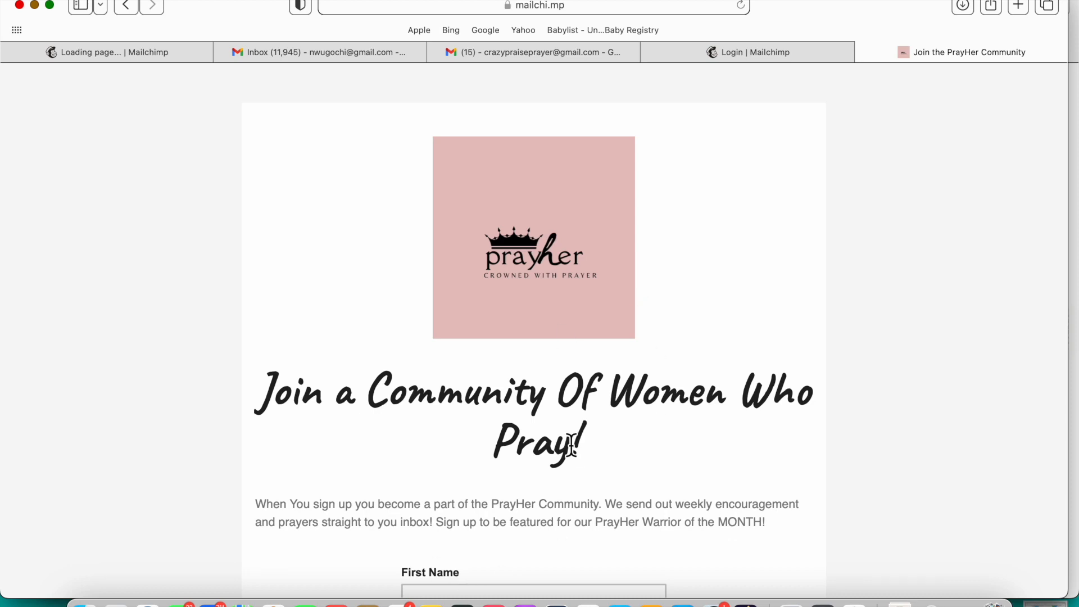
{"action": "scroll", "coordinate": [570, 445], "scroll_direction": "down", "scroll_amount": 10}
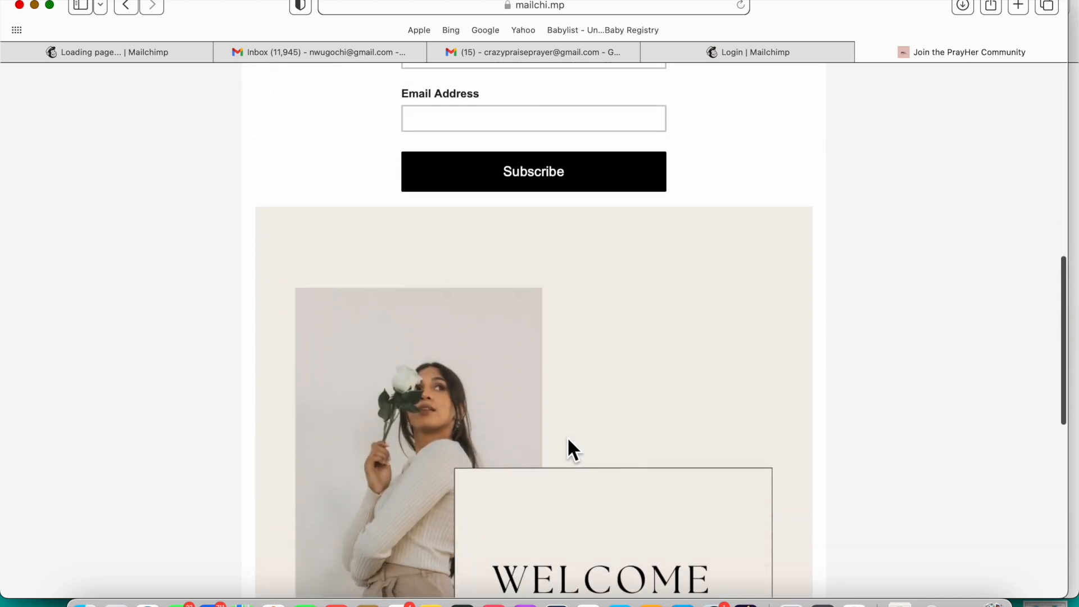
{"action": "scroll", "coordinate": [567, 440], "scroll_direction": "down", "scroll_amount": 6}
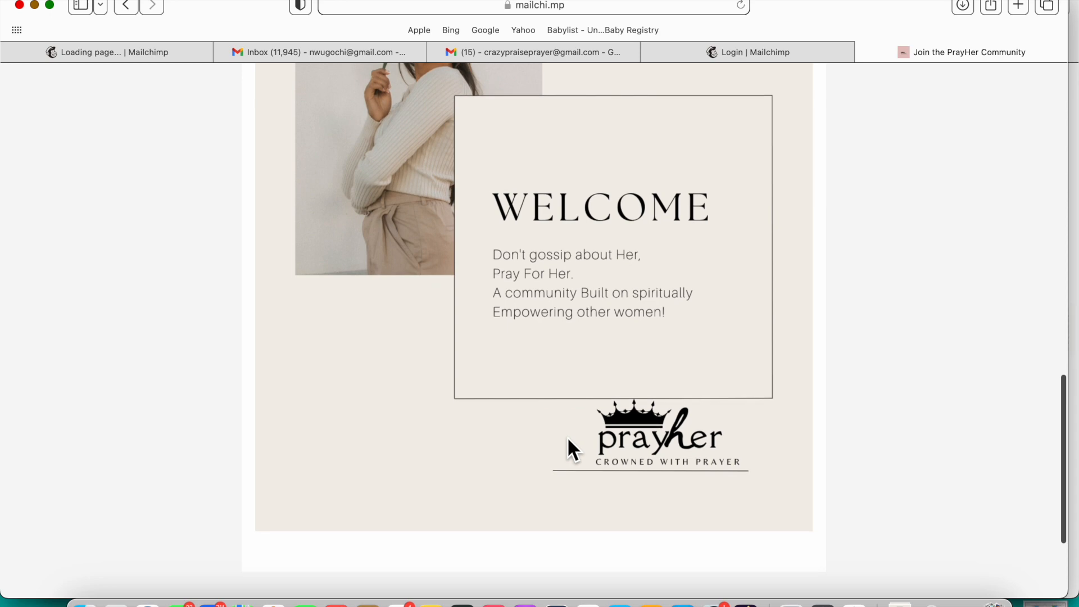
{"action": "scroll", "coordinate": [568, 436], "scroll_direction": "up", "scroll_amount": 15}
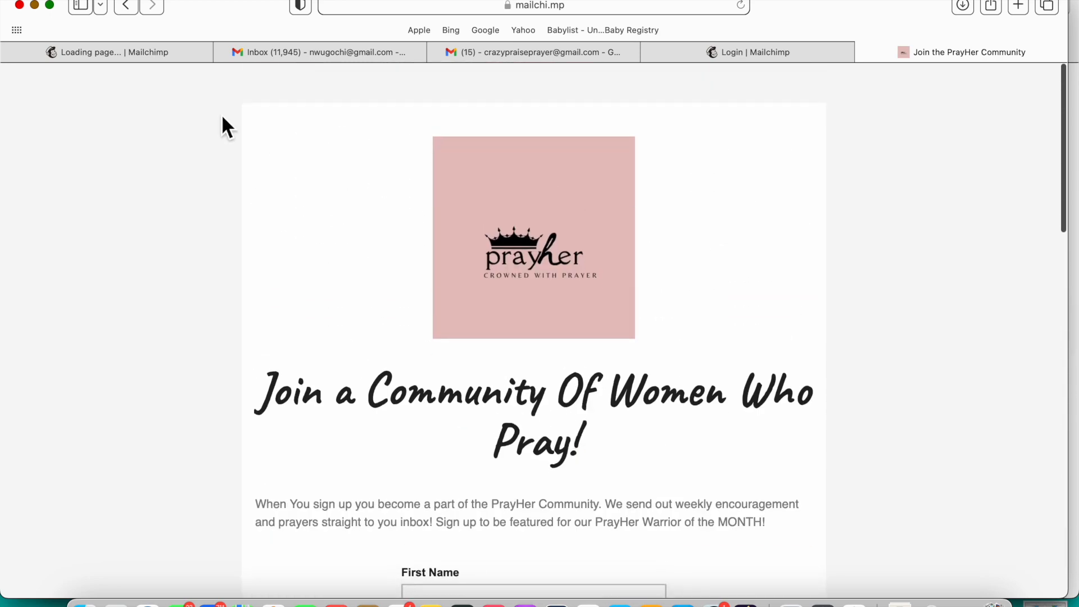
{"action": "left_click", "coordinate": [152, 54]}
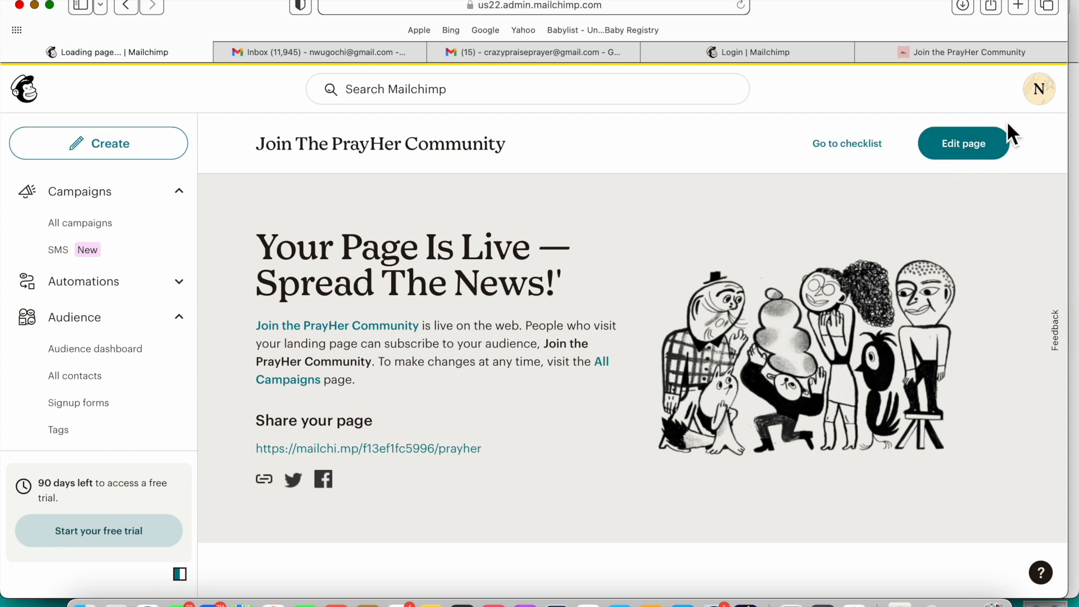
Step: Reopen the live page's design, dismiss the feedback survey, and republish with Save & Publish
{"action": "left_click", "coordinate": [983, 151]}
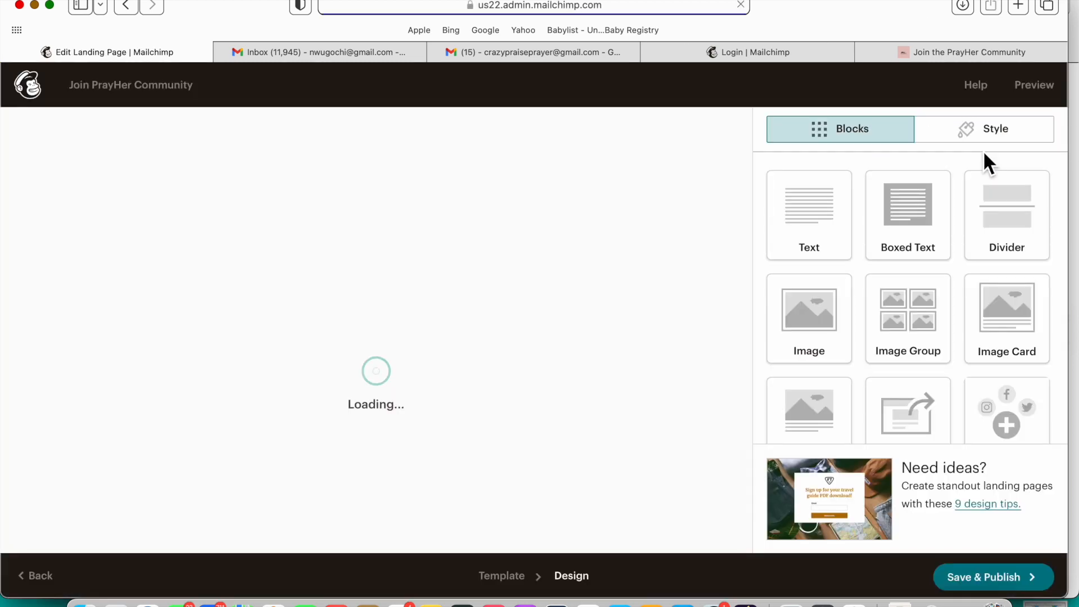
{"action": "left_click", "coordinate": [937, 455]}
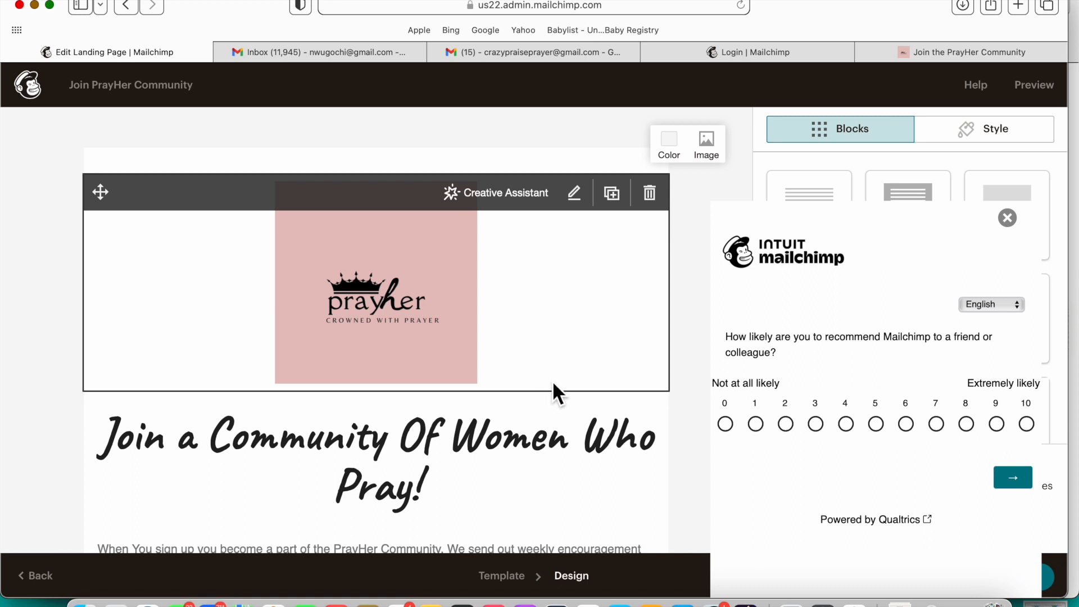
{"action": "left_click", "coordinate": [1007, 218]}
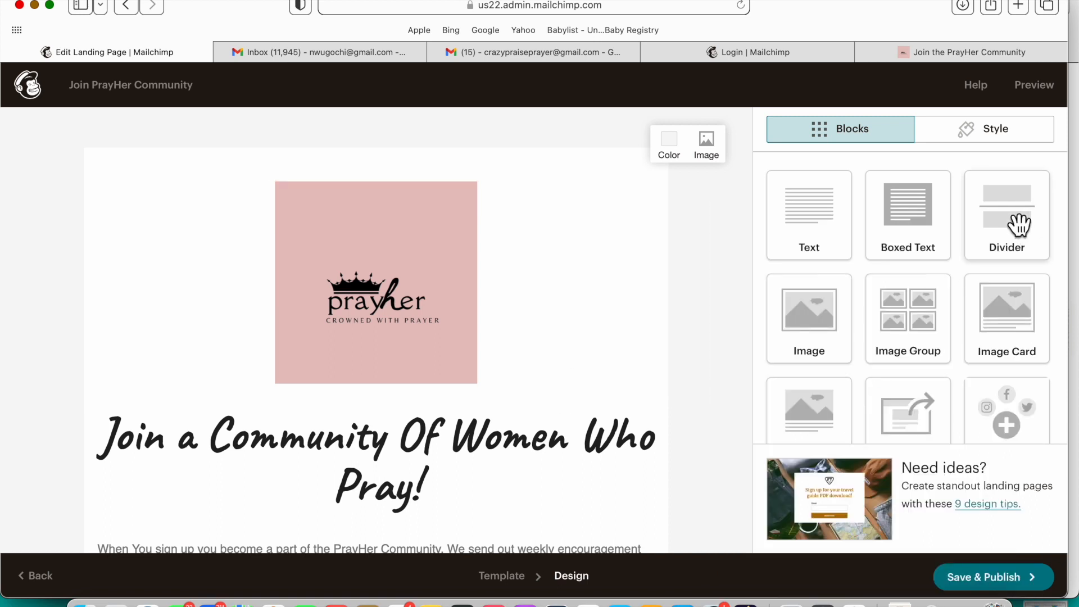
{"action": "left_click", "coordinate": [990, 579]}
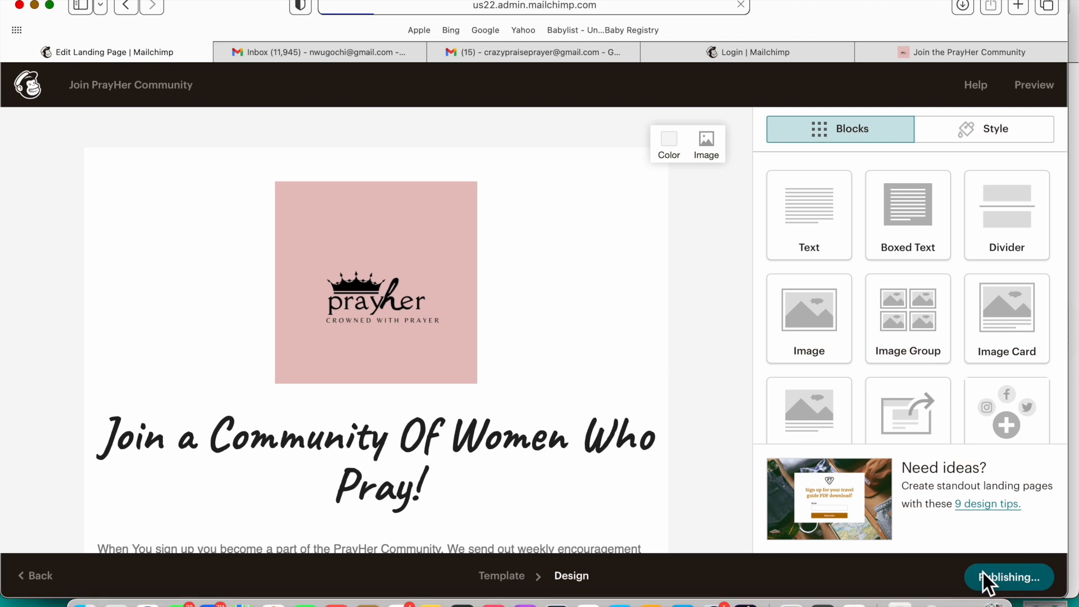